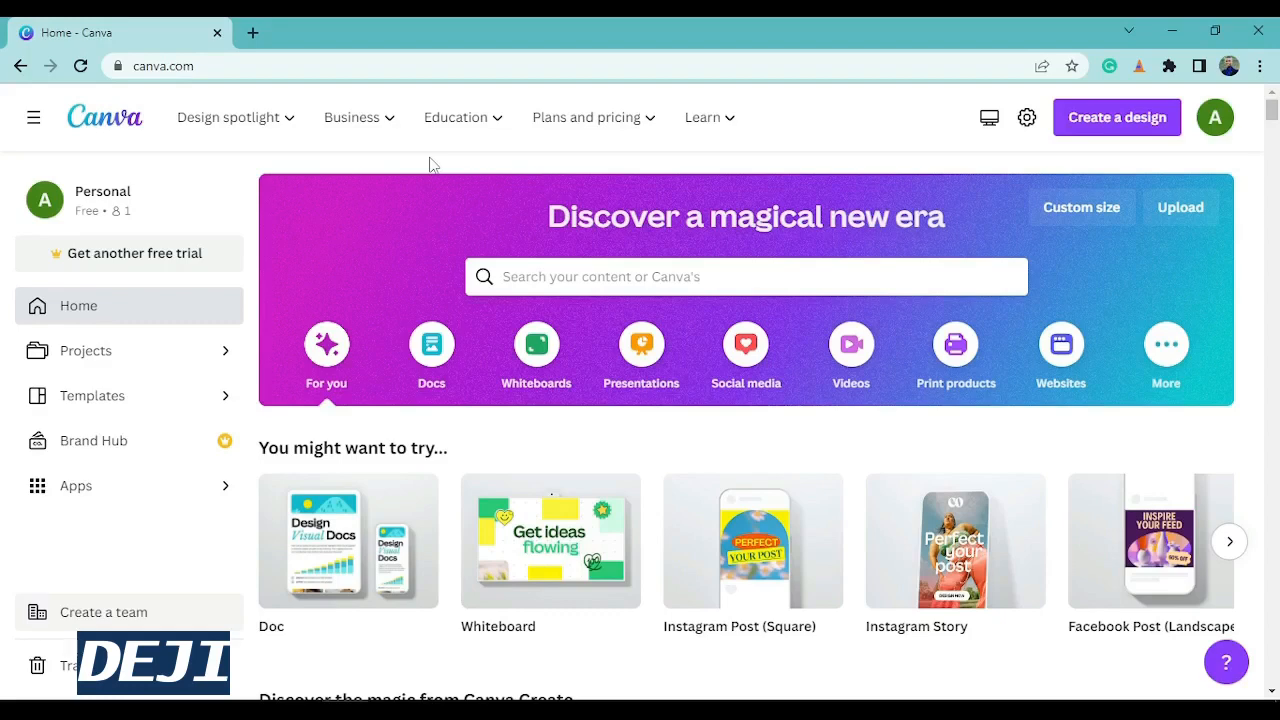
Step: Search the templates for "facebook" and open the Facebook Ad template category
{"action": "left_click", "coordinate": [568, 283]}
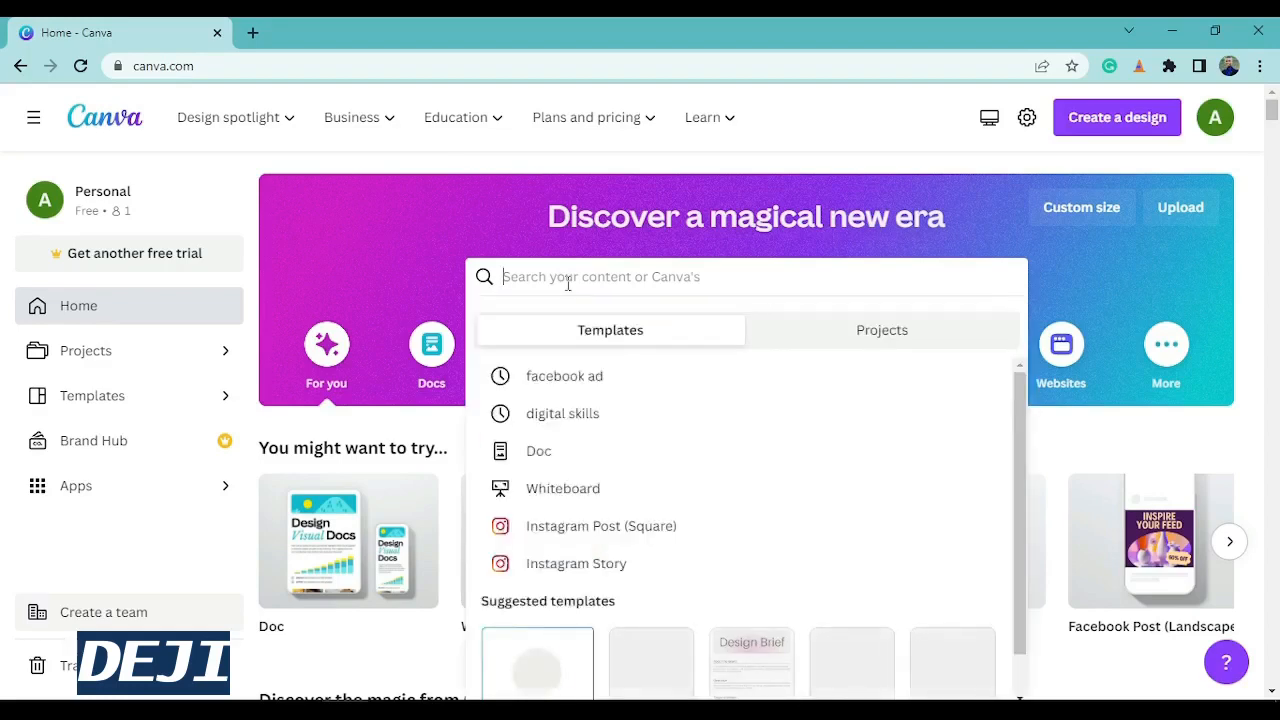
{"action": "type", "text": "face"}
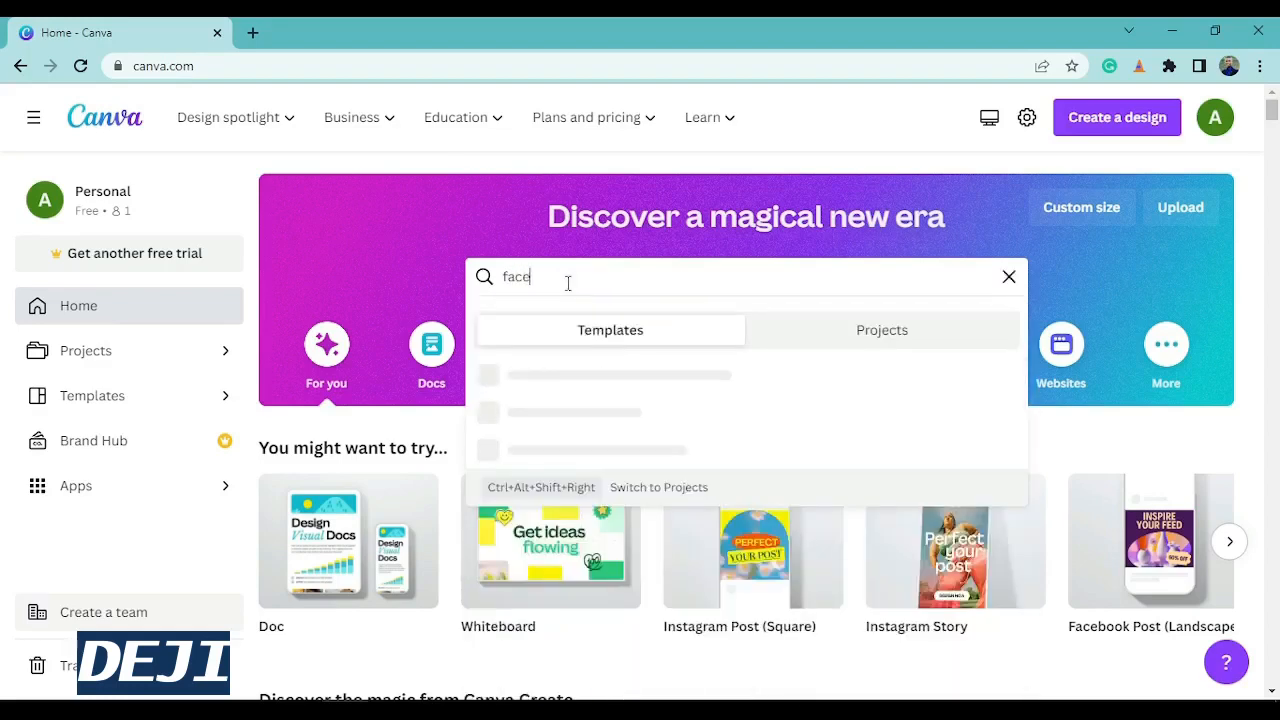
{"action": "type", "text": "book"}
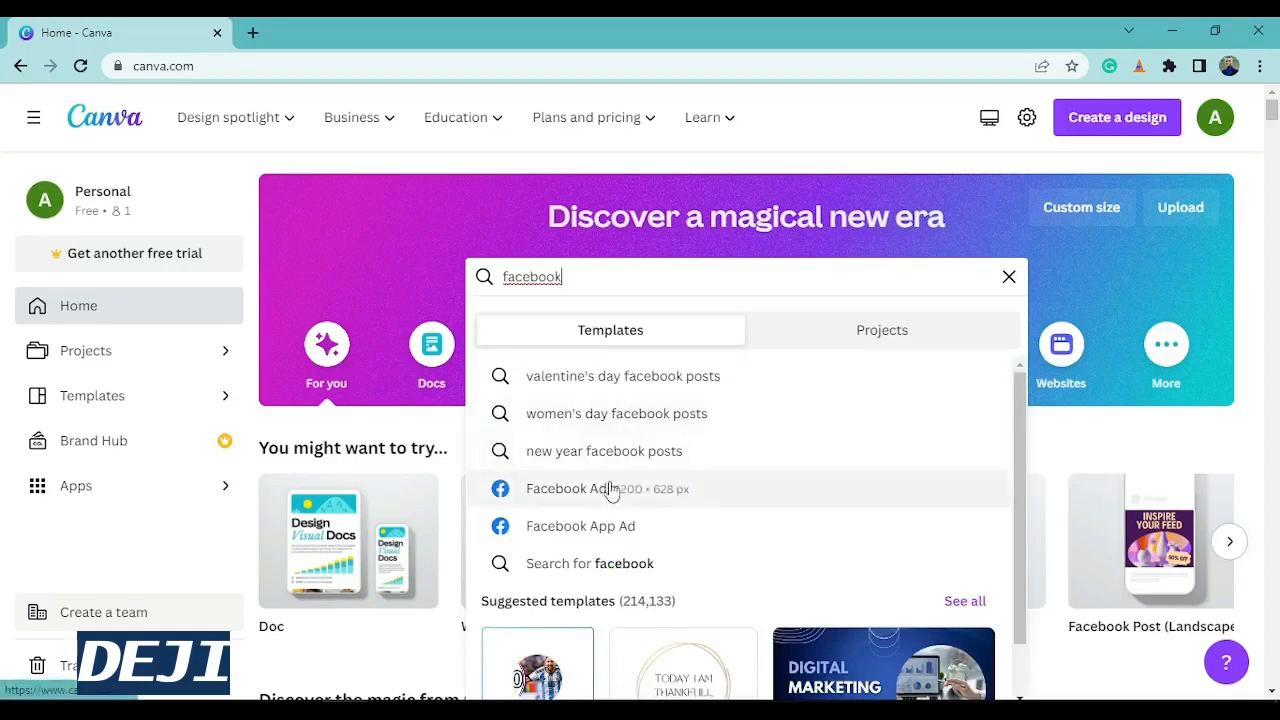
{"action": "left_click", "coordinate": [580, 497]}
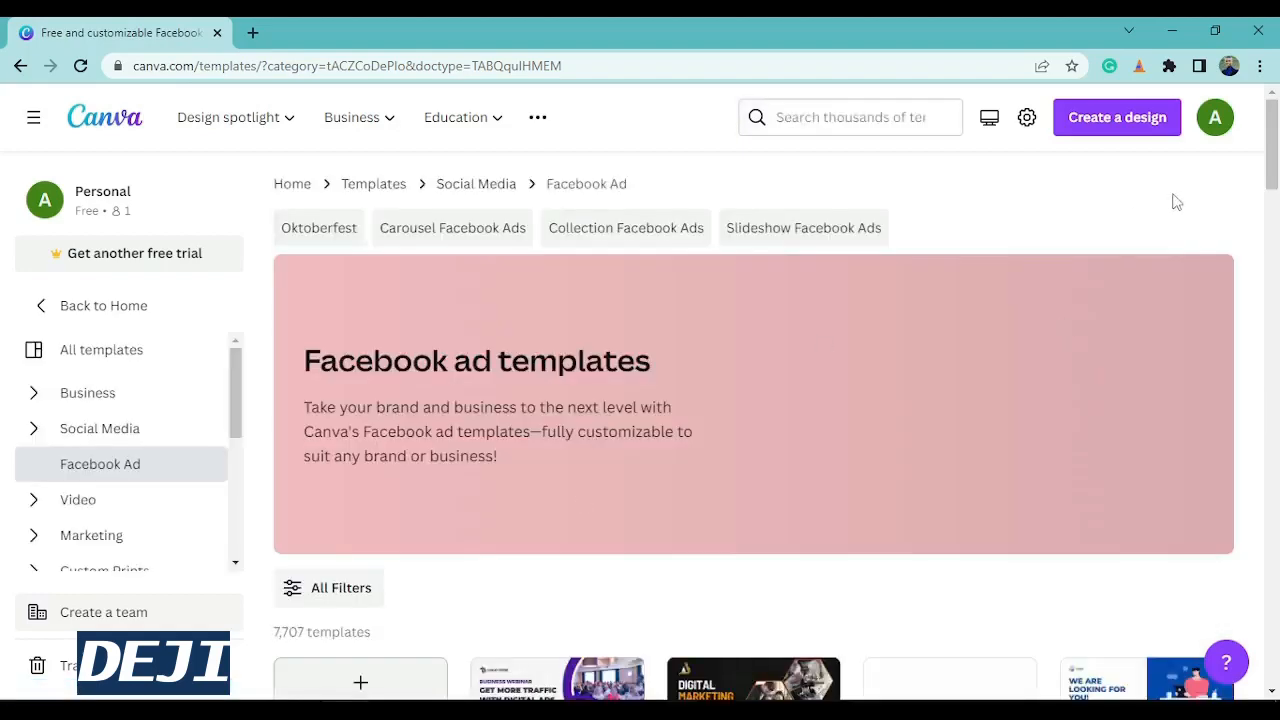
Step: Browse the Facebook ad templates and open "Blue Modern Marketing for Small Business Webinar Promotion Facebook Ad" for customizing
{"action": "scroll", "coordinate": [1270, 200], "scroll_direction": "down", "scroll_amount": 4}
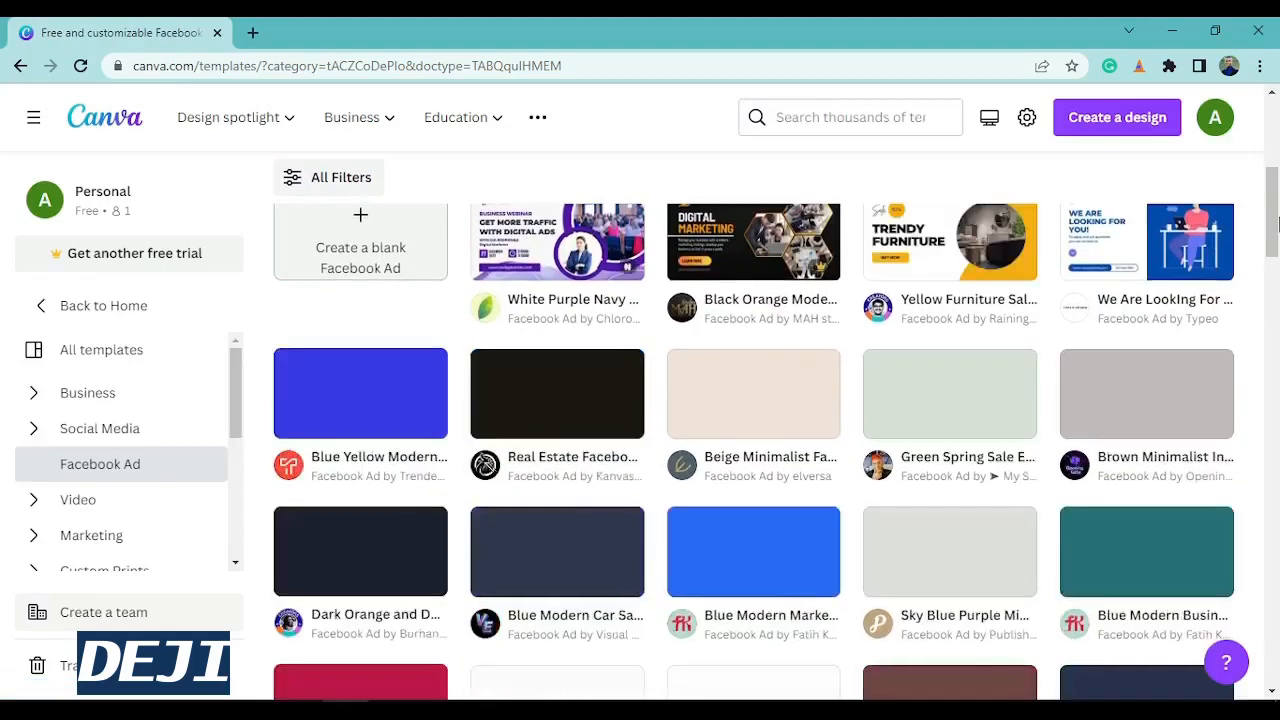
{"action": "left_click_drag", "start_coordinate": [1273, 218], "coordinate": [1277, 218]}
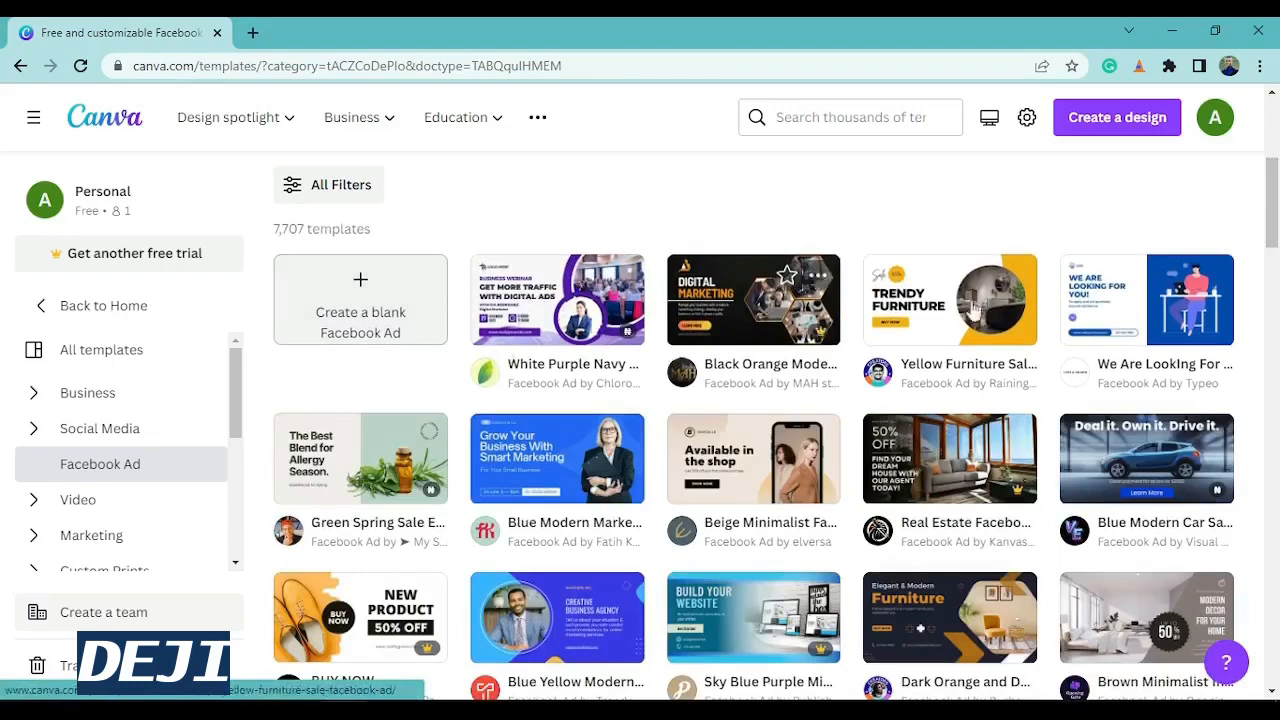
{"action": "left_click_drag", "start_coordinate": [1274, 196], "coordinate": [1274, 198]}
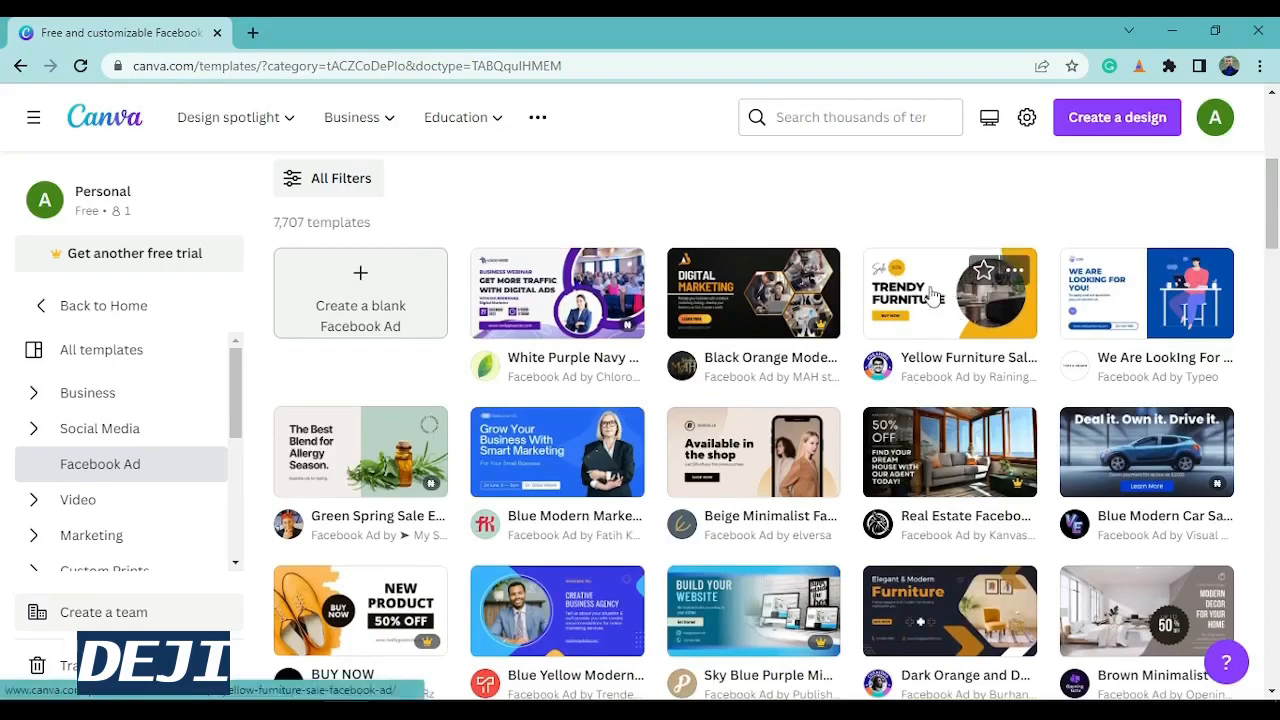
{"action": "left_click", "coordinate": [558, 474]}
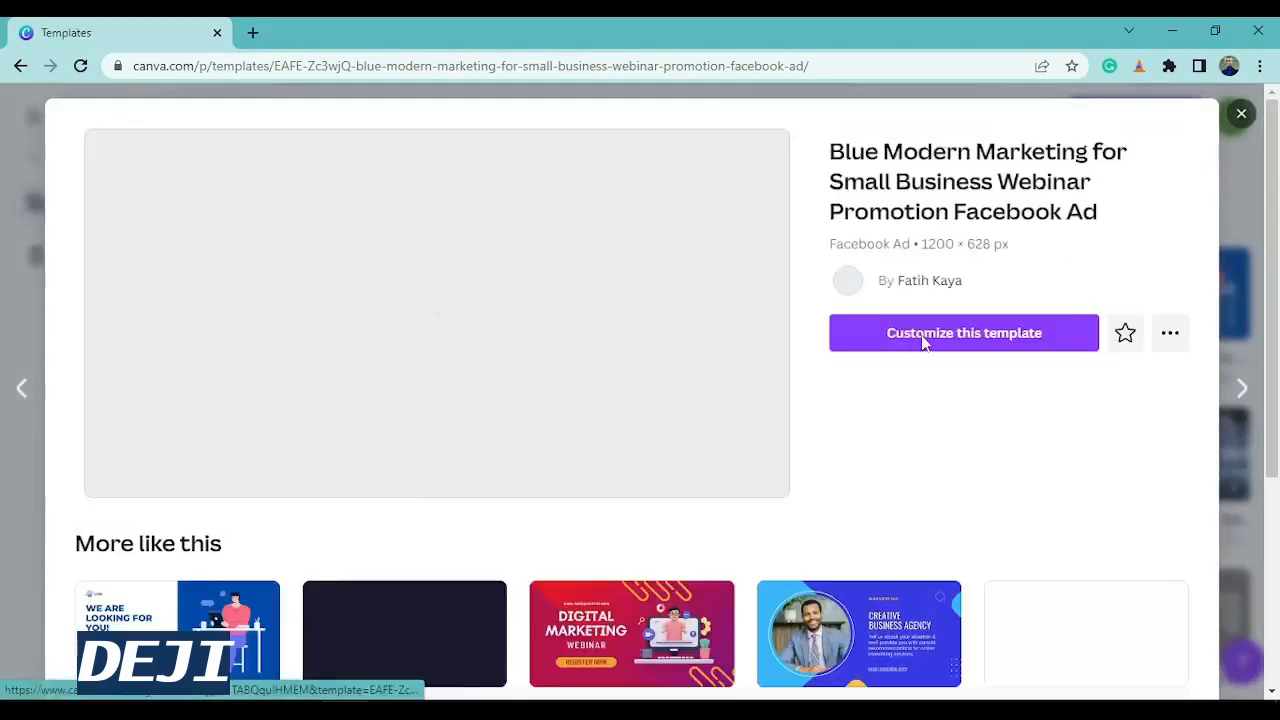
{"action": "left_click", "coordinate": [937, 343]}
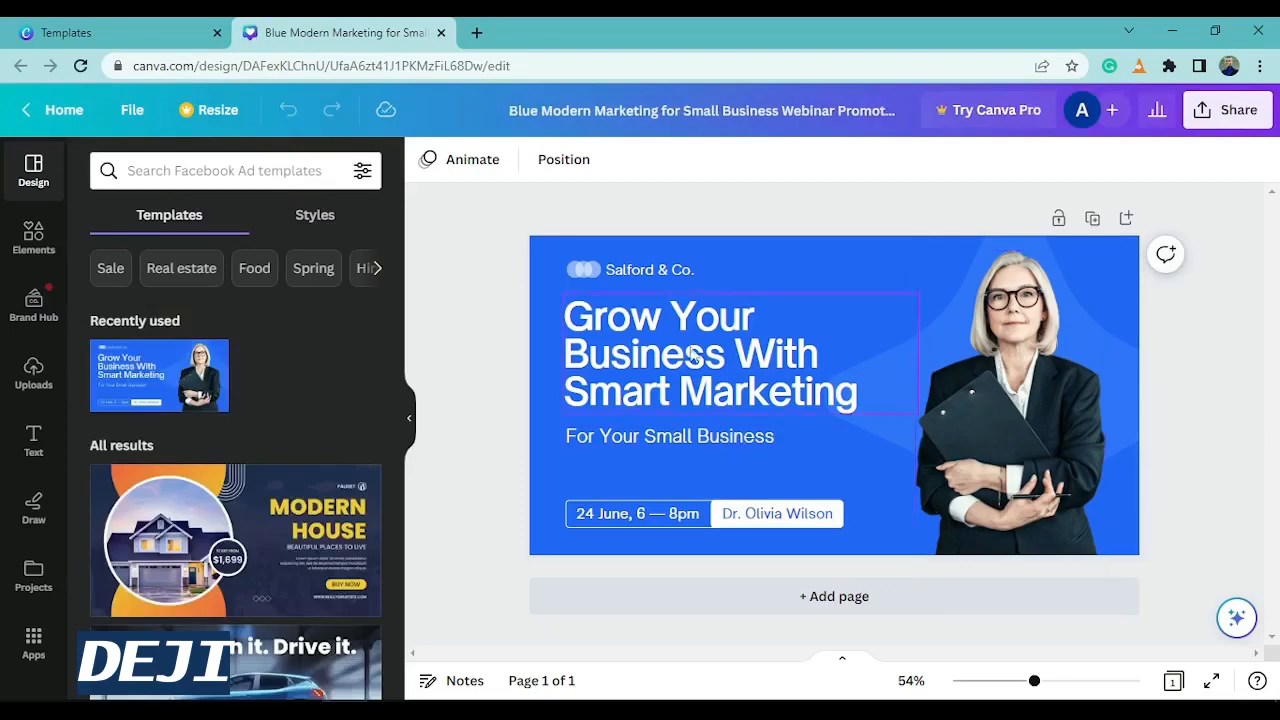
Step: Replace the company name "Salford & Co." above the headline with "My digitals"
{"action": "left_click", "coordinate": [659, 351]}
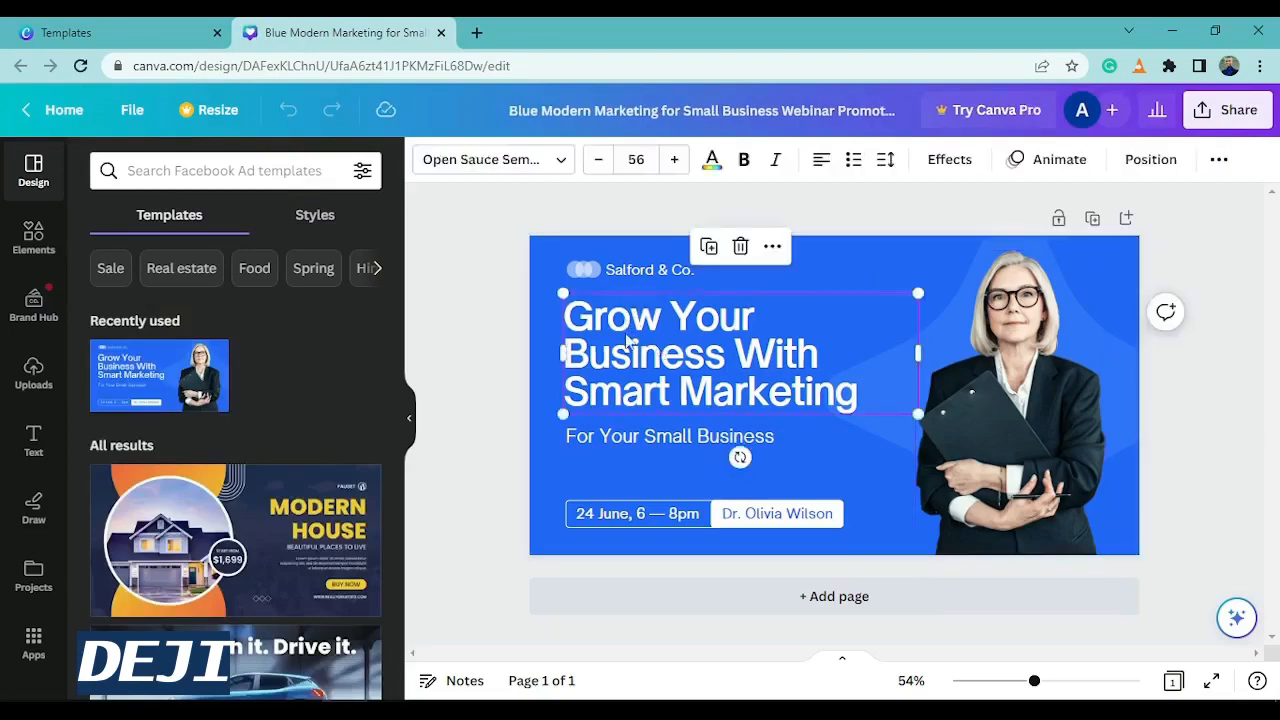
{"action": "left_click", "coordinate": [643, 272]}
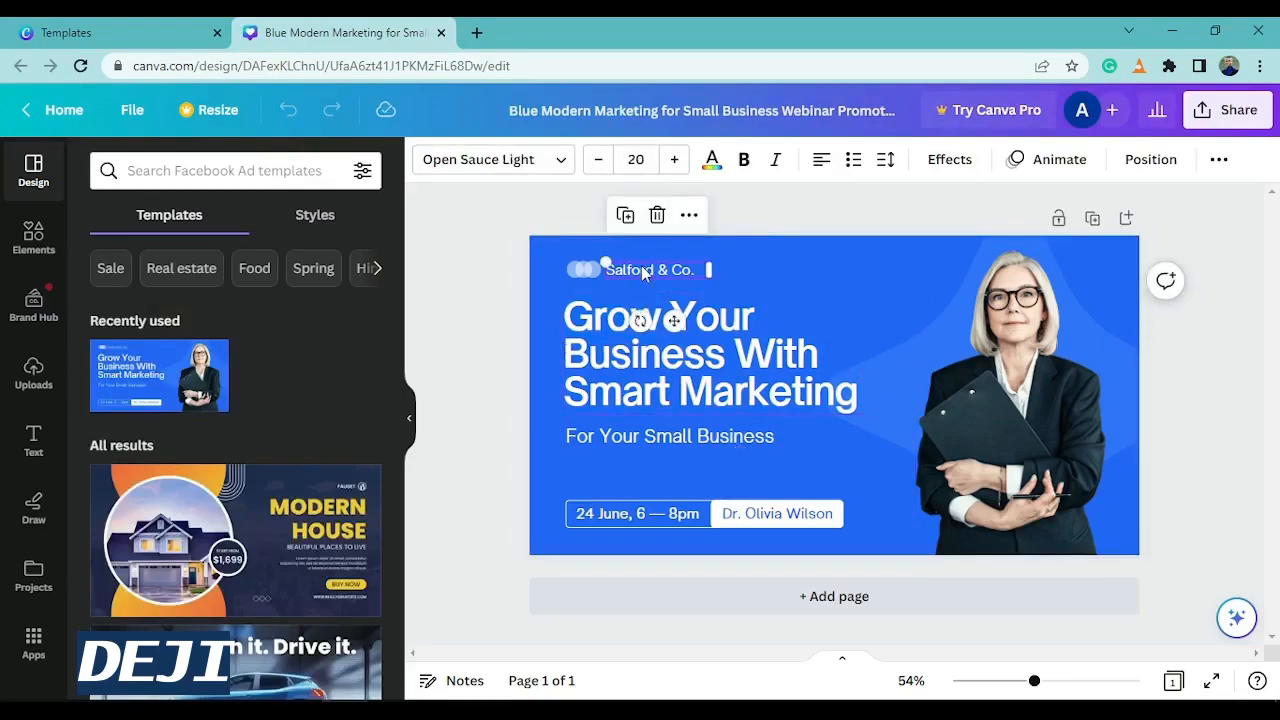
{"action": "left_click", "coordinate": [643, 270]}
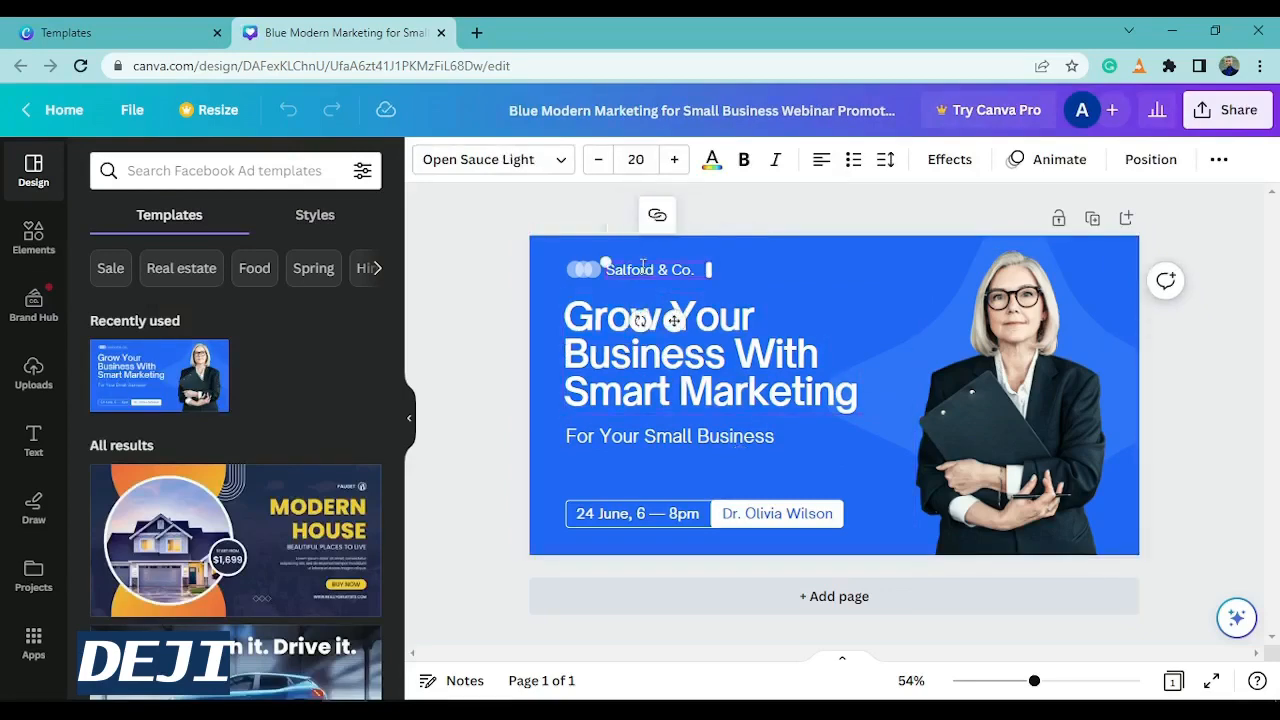
{"action": "double_click", "coordinate": [643, 268]}
{"action": "type", "text": "A"}
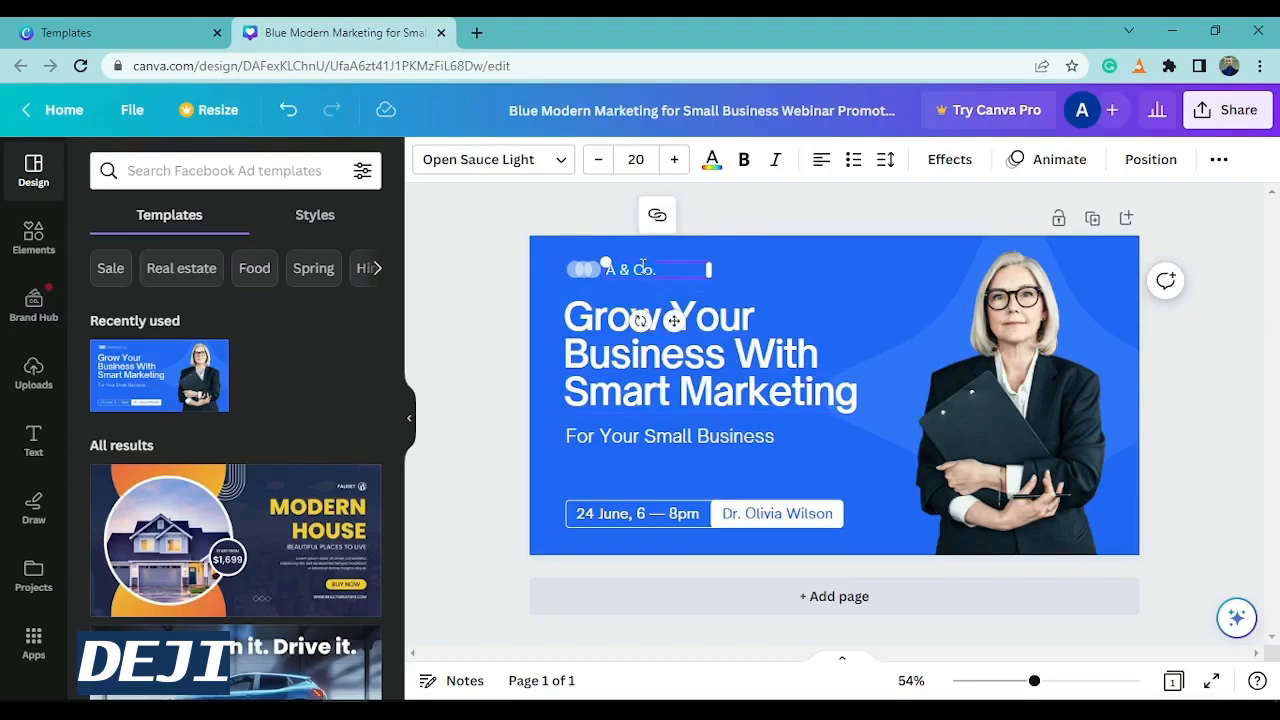
{"action": "key", "text": "ctrl+a"}
{"action": "type", "text": "M"}
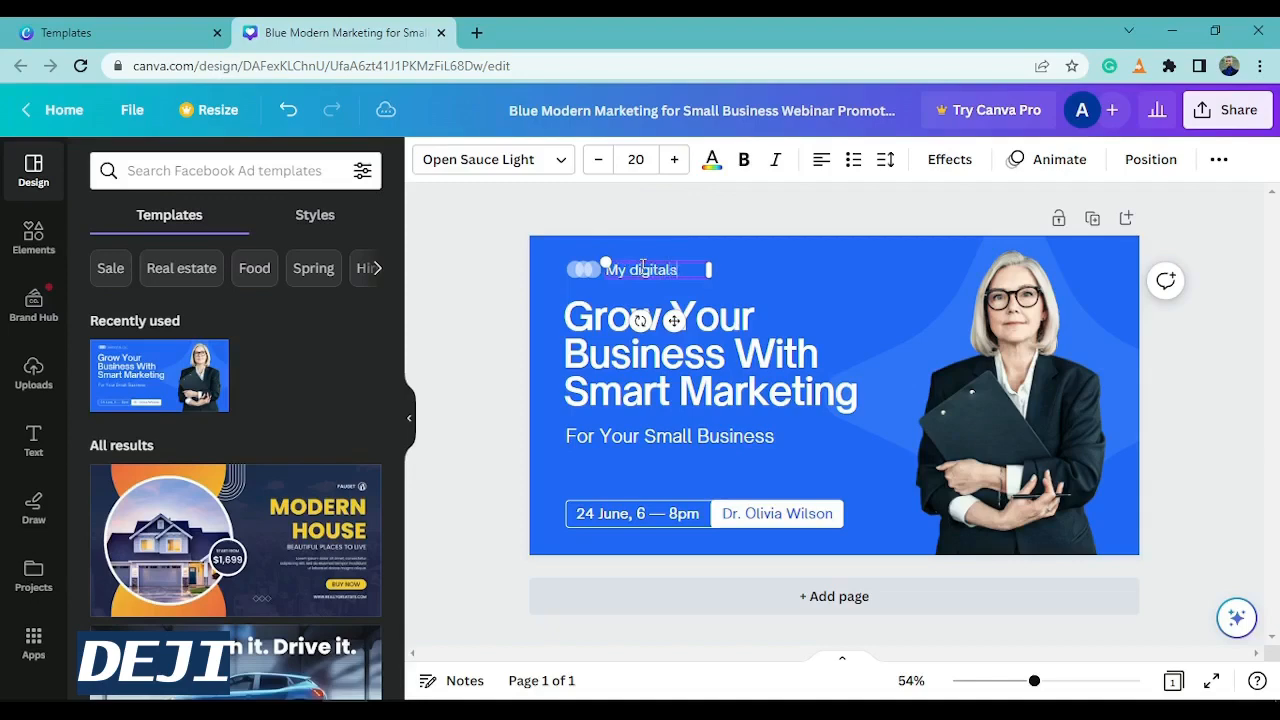
Step: Upload the image Drinks.jpg from the Downloads folder to the design's uploads
{"action": "left_click", "coordinate": [580, 272]}
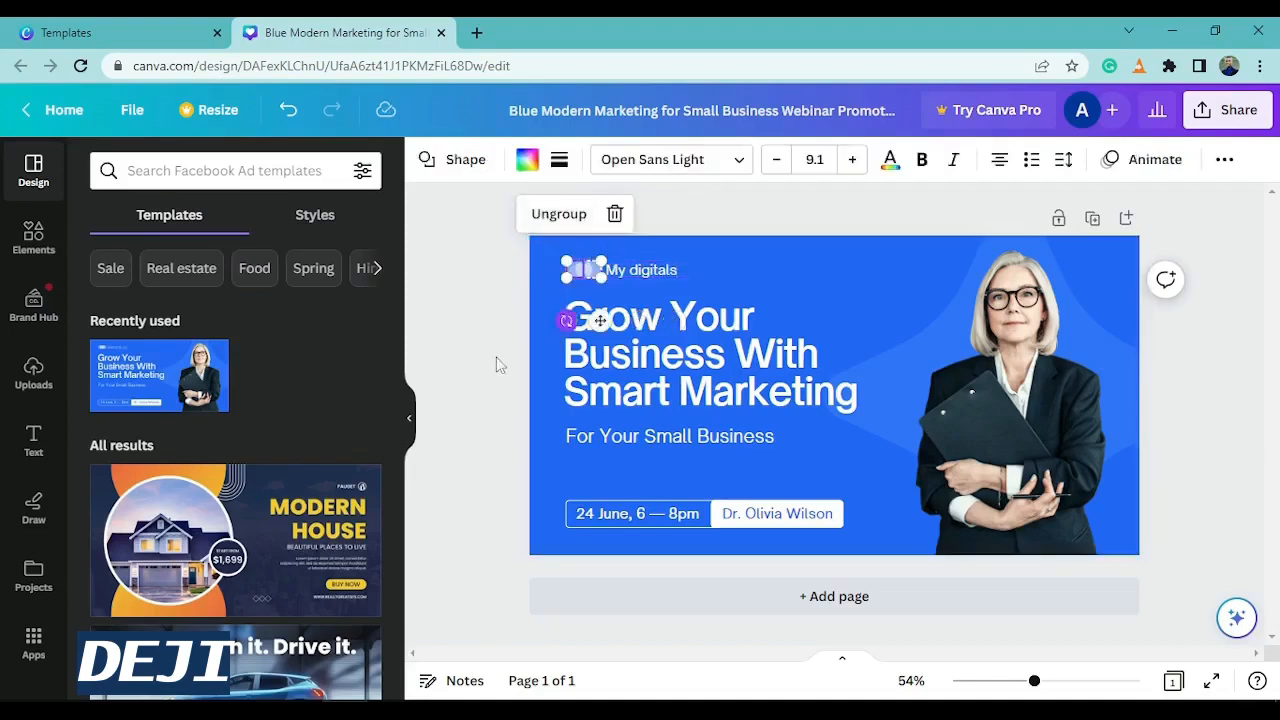
{"action": "left_click", "coordinate": [33, 375]}
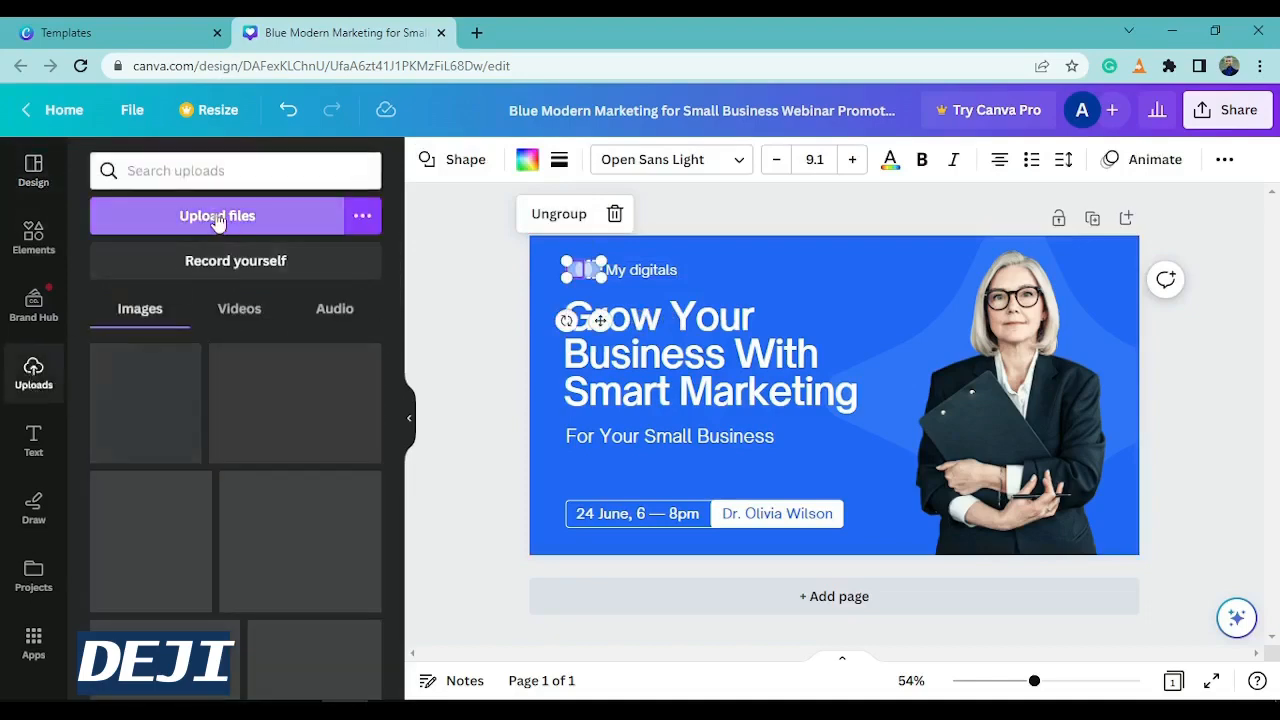
{"action": "left_click", "coordinate": [217, 220]}
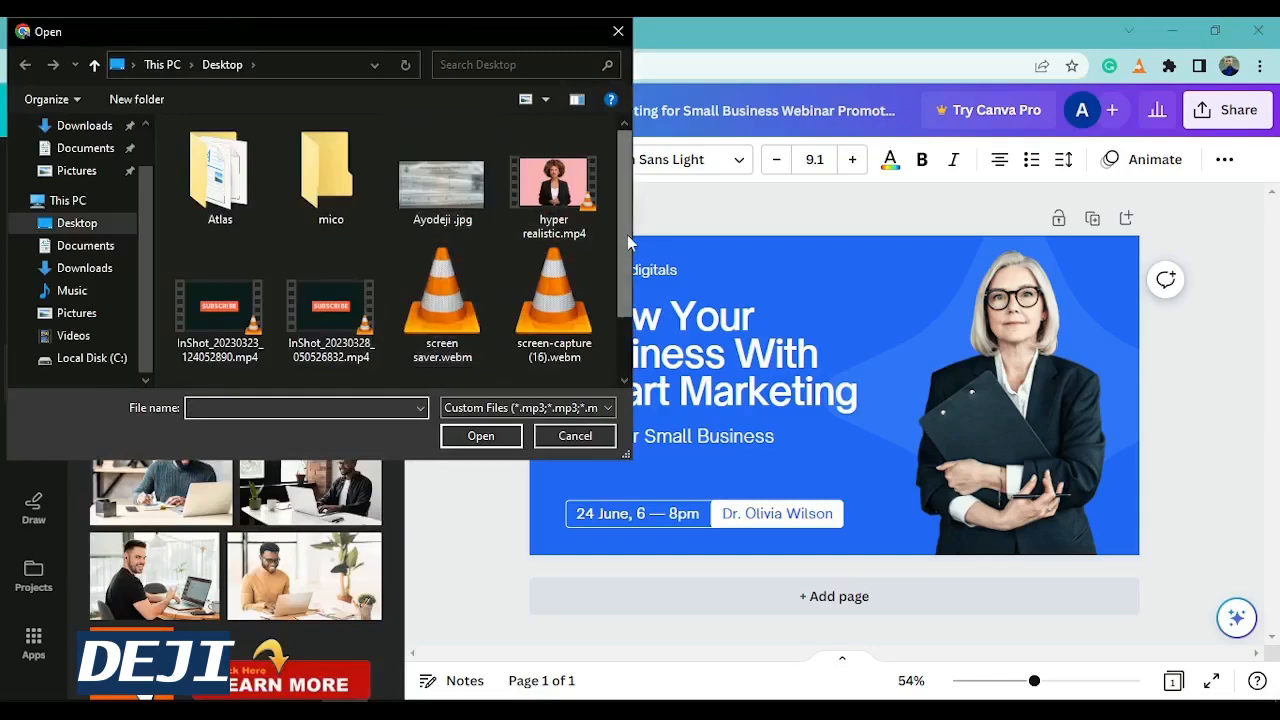
{"action": "scroll", "coordinate": [627, 240], "scroll_direction": "down", "scroll_amount": 2}
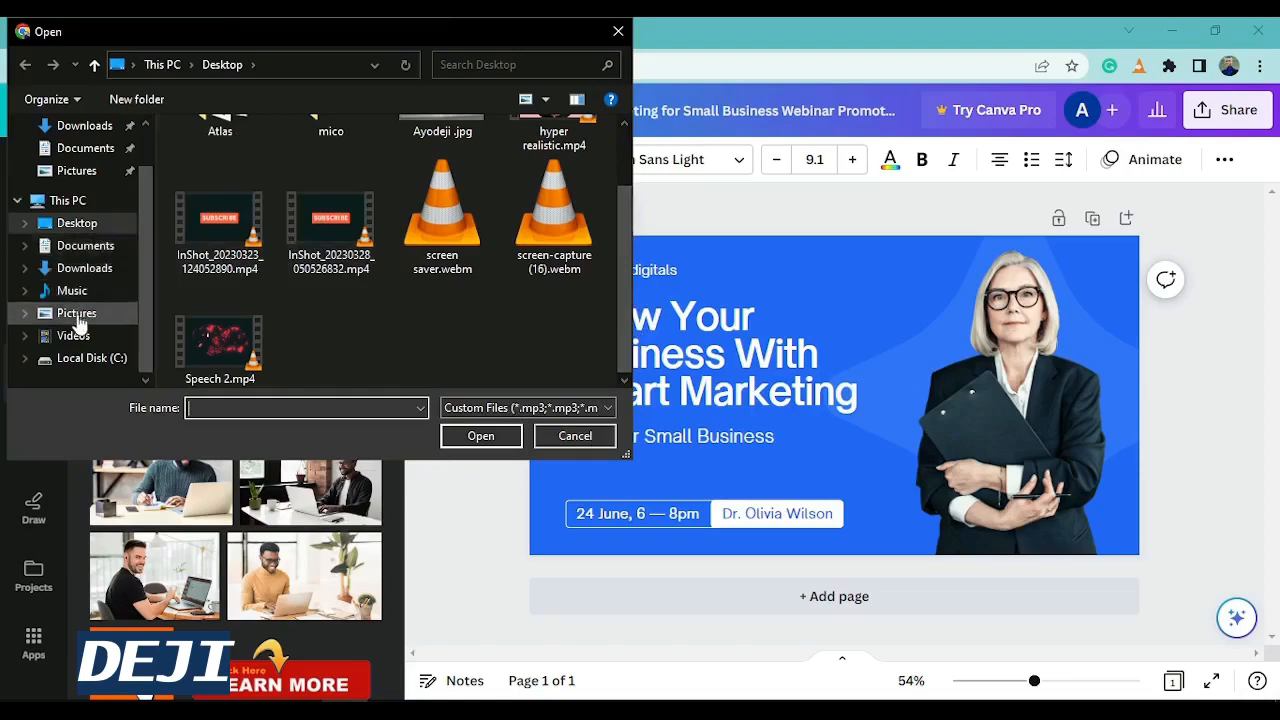
{"action": "left_click", "coordinate": [77, 314]}
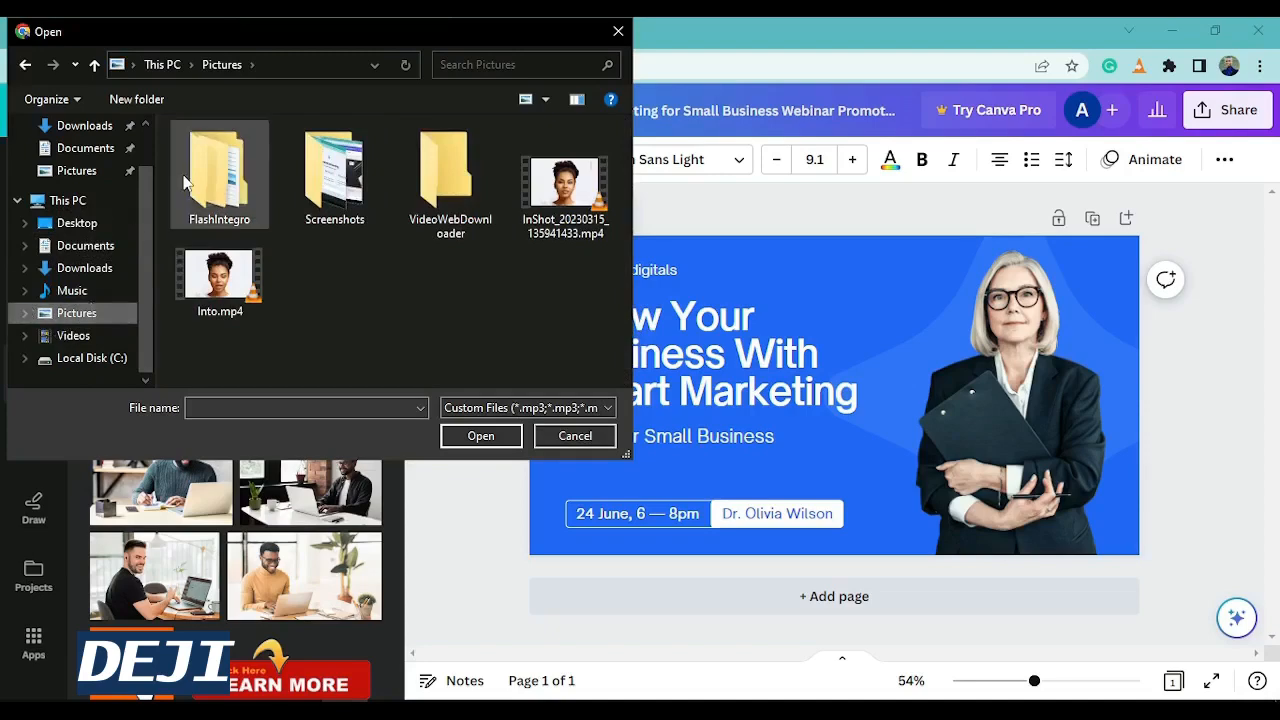
{"action": "left_click", "coordinate": [97, 271]}
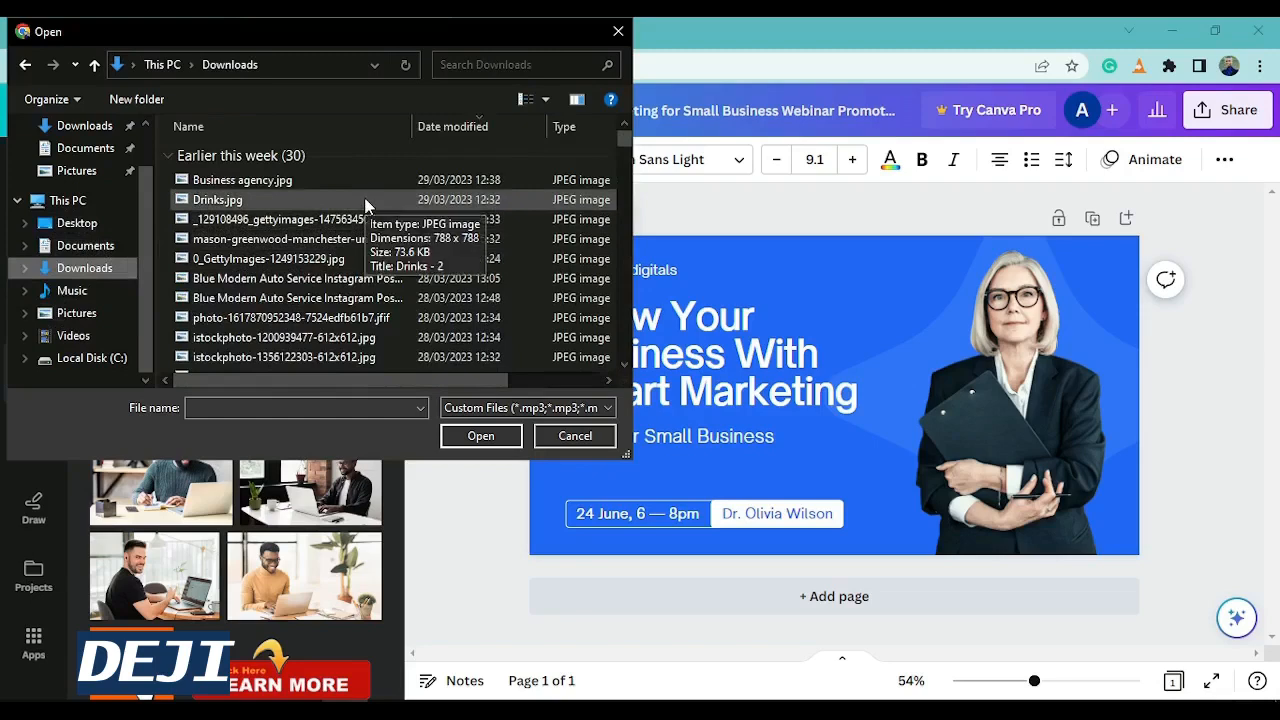
{"action": "left_click", "coordinate": [364, 199]}
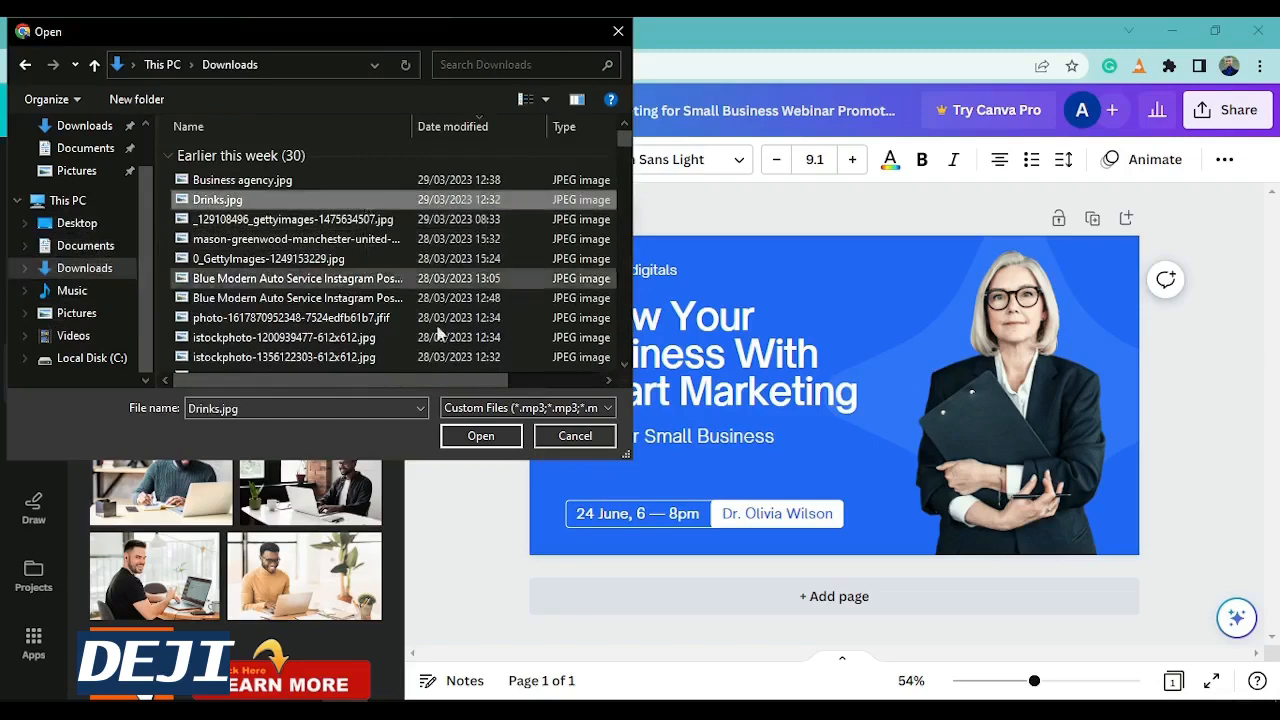
{"action": "left_click", "coordinate": [503, 435]}
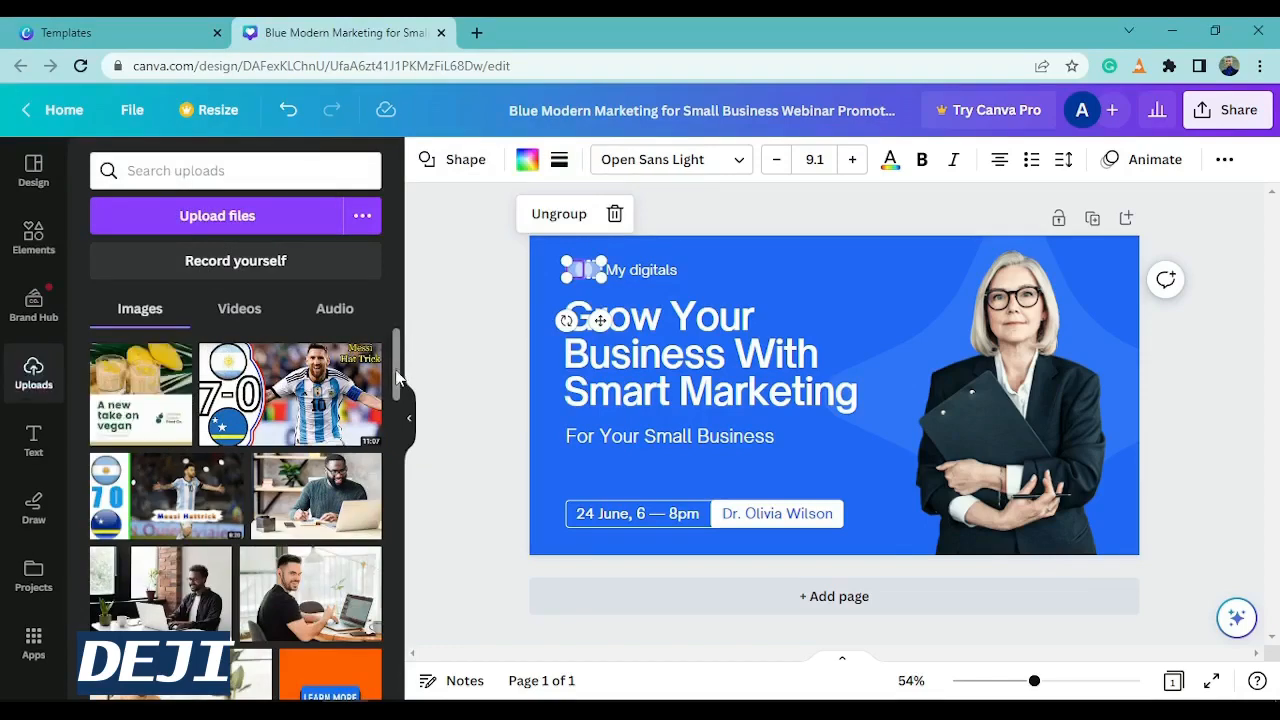
Step: Add the uploaded drinks image to the ad and delete one circle of the placeholder logo
{"action": "left_click", "coordinate": [157, 398]}
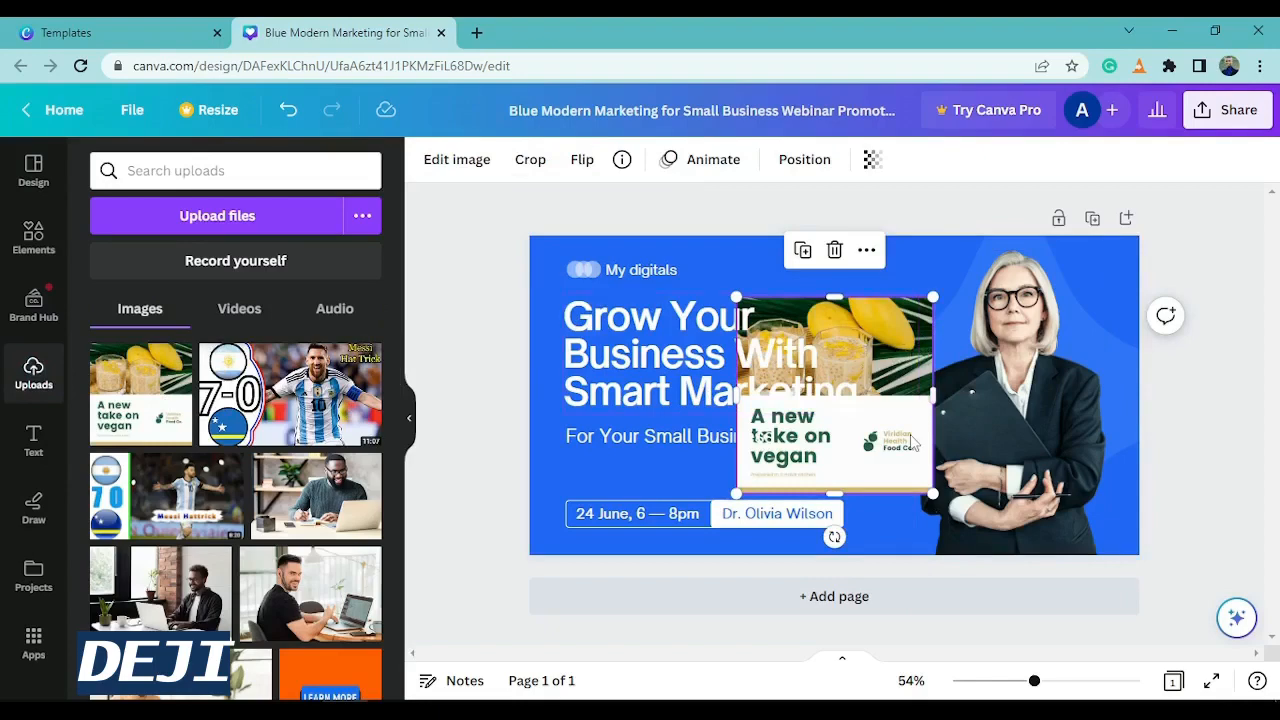
{"action": "left_click", "coordinate": [586, 274]}
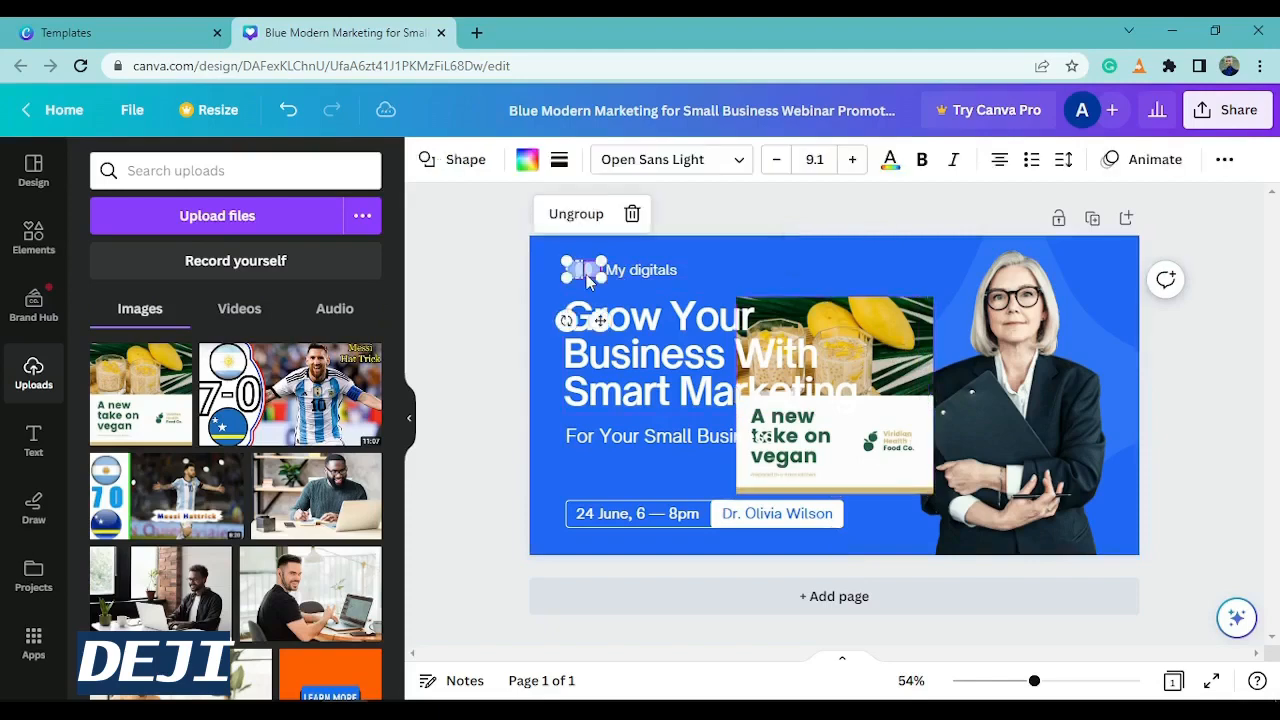
{"action": "left_click", "coordinate": [632, 214]}
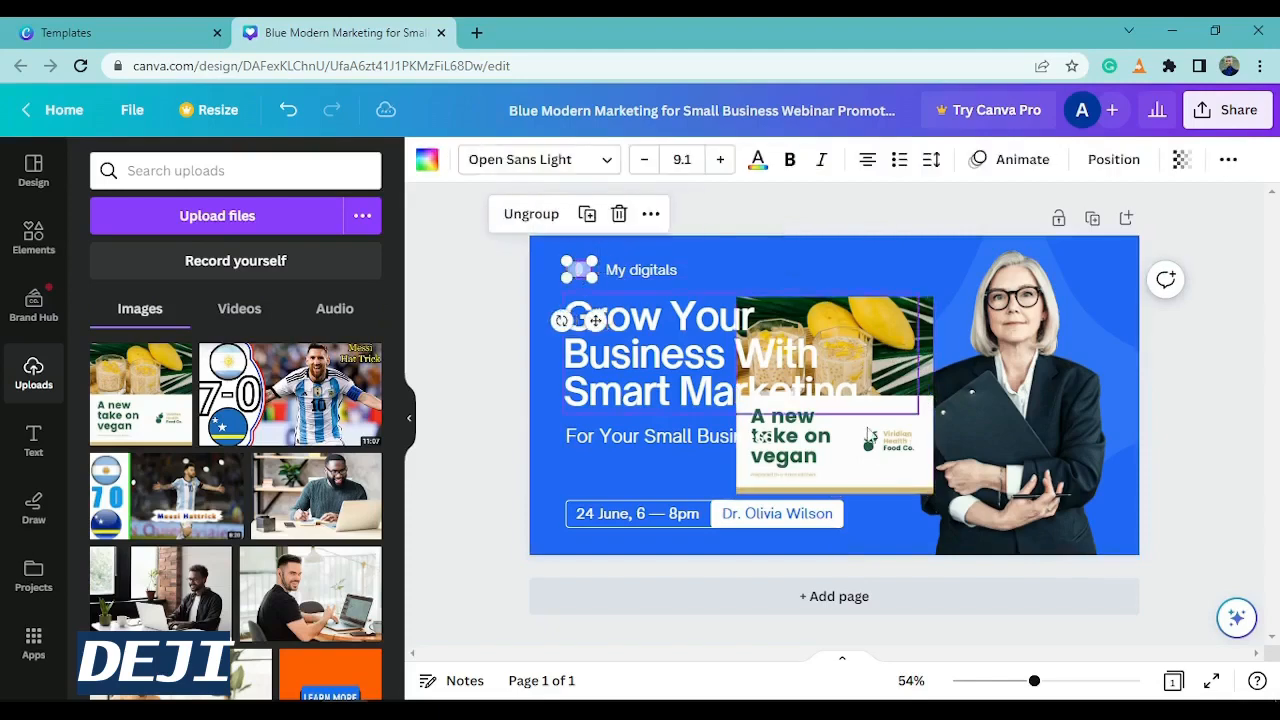
Step: Shrink the drinks image to logo size and move it to the ad's upper-left corner
{"action": "left_click", "coordinate": [916, 478]}
{"action": "left_click_drag", "start_coordinate": [930, 490], "coordinate": [778, 320]}
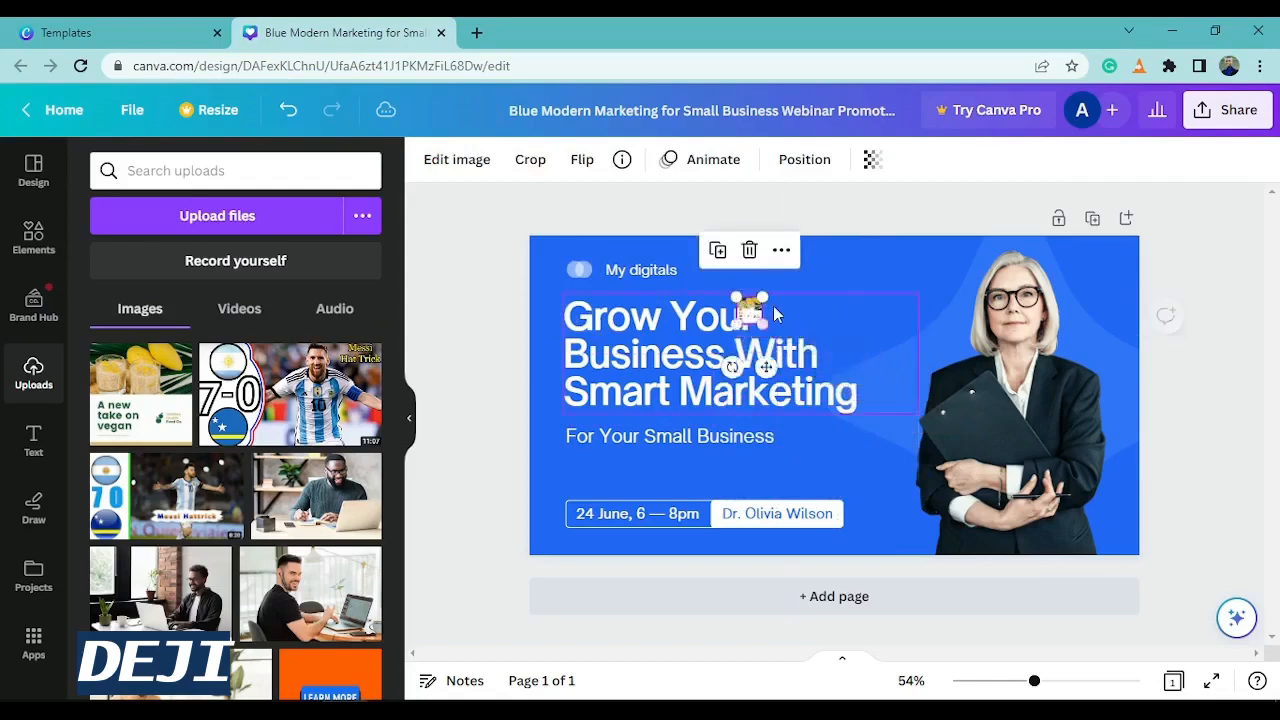
{"action": "left_click_drag", "start_coordinate": [731, 363], "coordinate": [551, 312]}
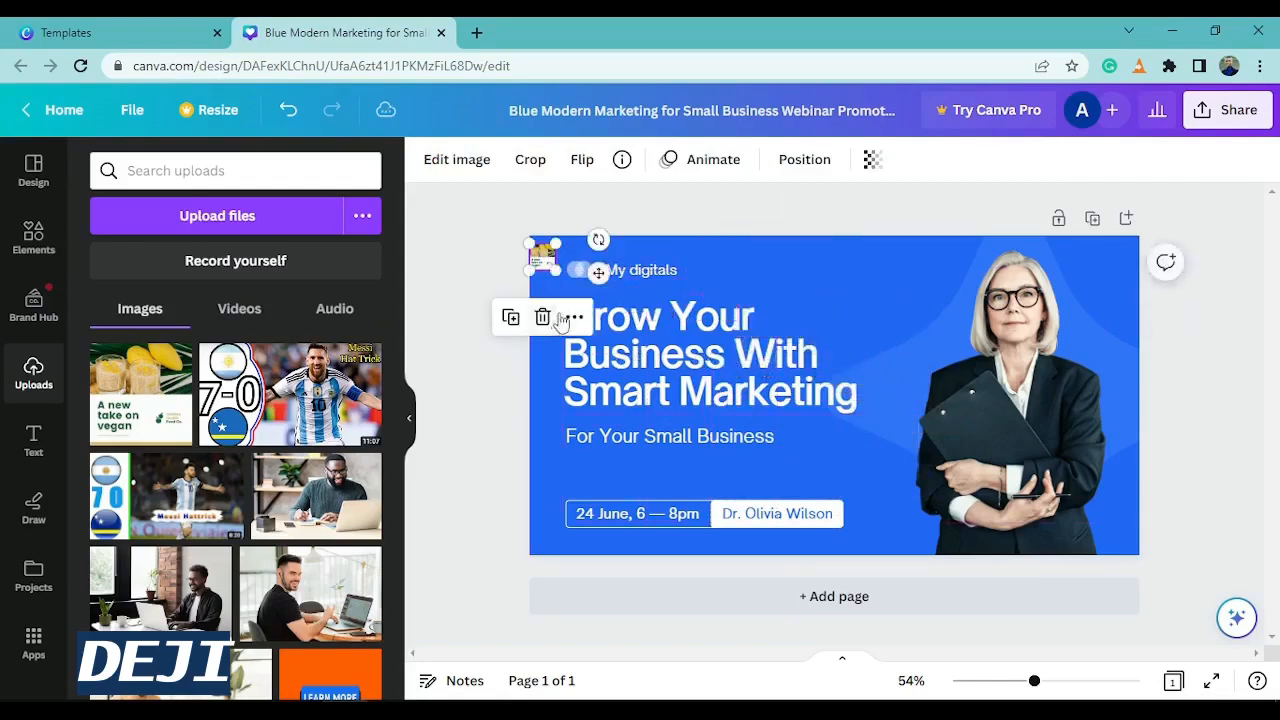
{"action": "left_click", "coordinate": [665, 246]}
Step: Delete the remaining placeholder logo circles and move the small drinks image into their place beside "My digitals"
{"action": "left_click", "coordinate": [584, 275]}
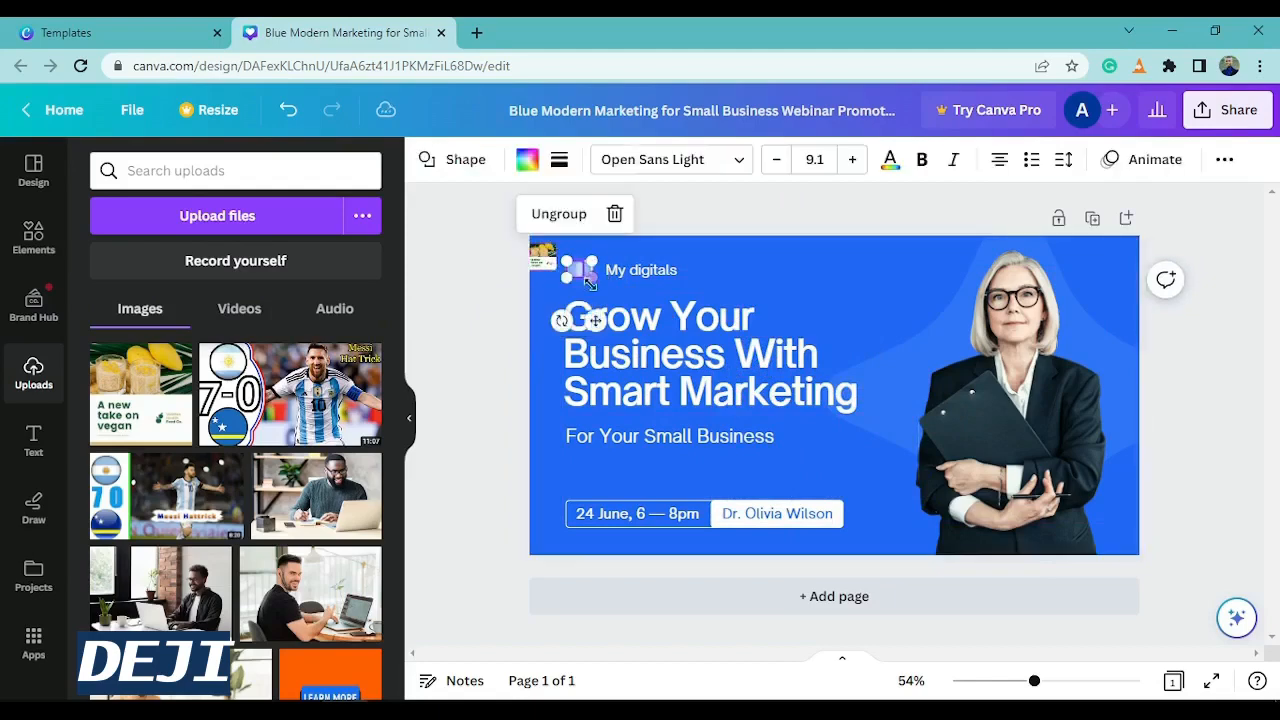
{"action": "left_click", "coordinate": [615, 213]}
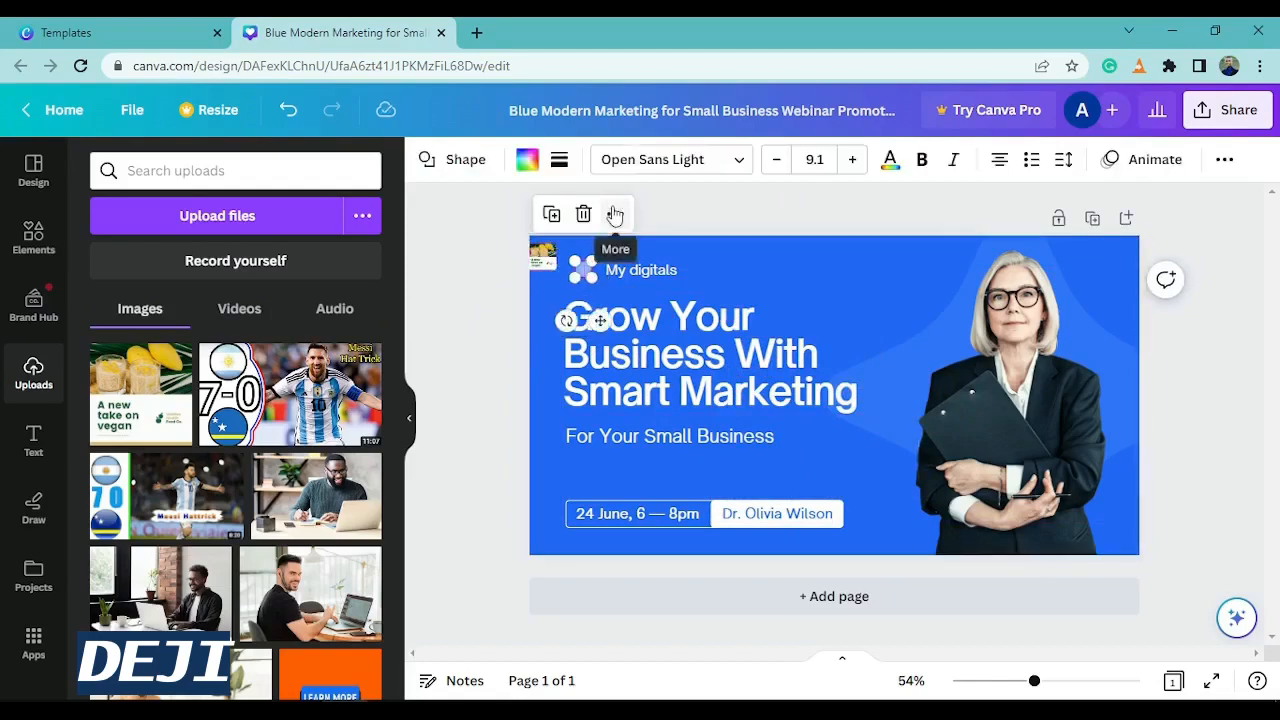
{"action": "left_click", "coordinate": [583, 214]}
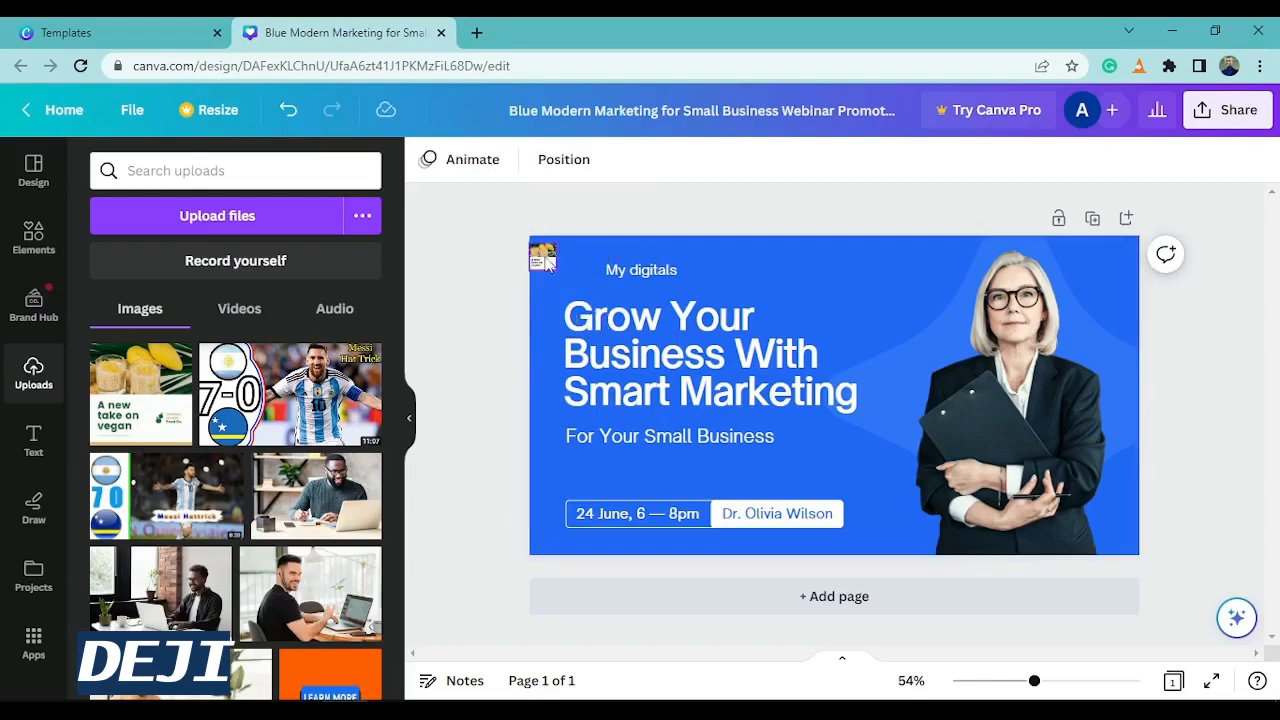
{"action": "left_click_drag", "start_coordinate": [546, 263], "coordinate": [577, 268]}
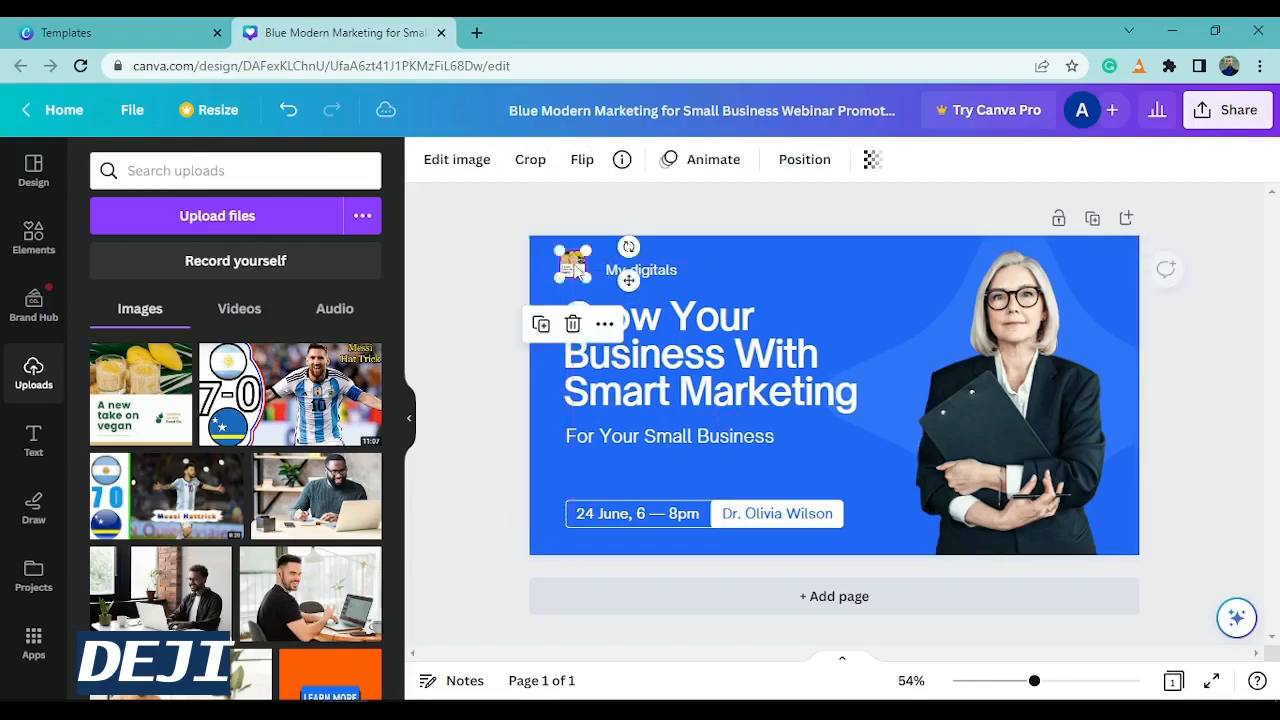
Step: Replace the woman's photo with the uploaded photo of the man in a black shirt at a laptop, positioned on the ad's right side
{"action": "left_click", "coordinate": [988, 403]}
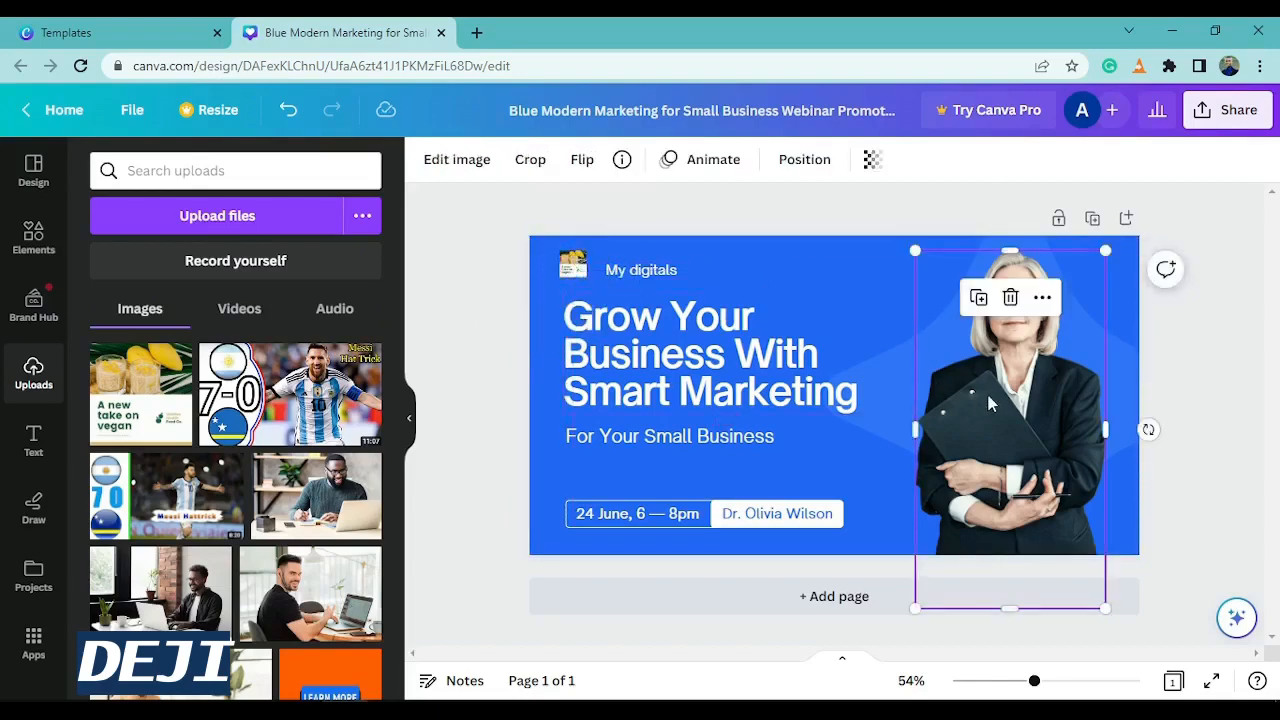
{"action": "left_click", "coordinate": [1010, 298]}
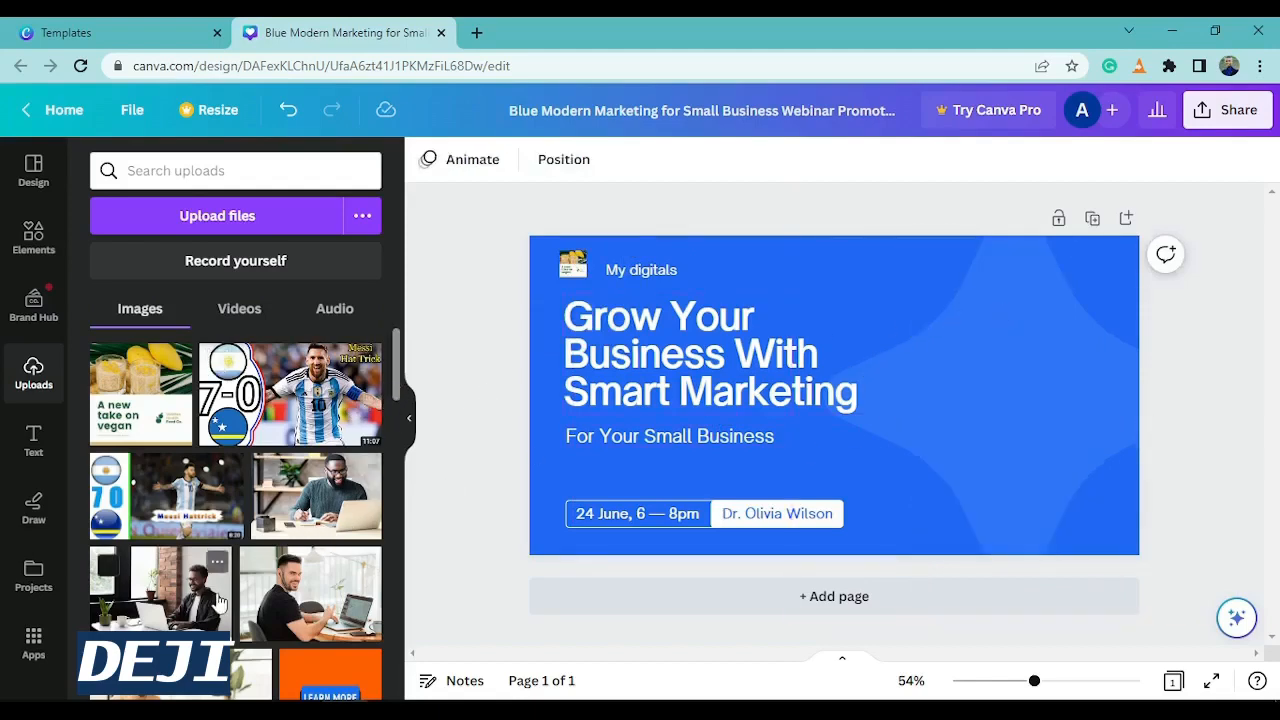
{"action": "left_click", "coordinate": [313, 600]}
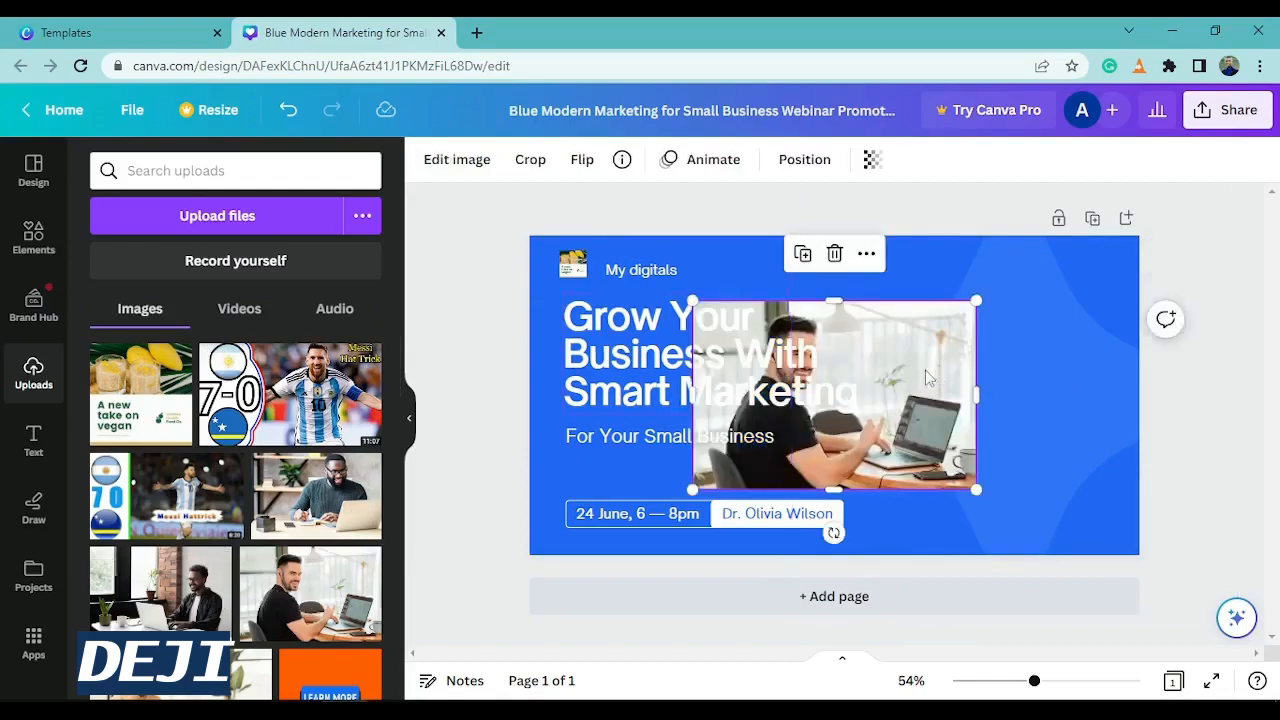
{"action": "left_click_drag", "start_coordinate": [949, 375], "coordinate": [1100, 385]}
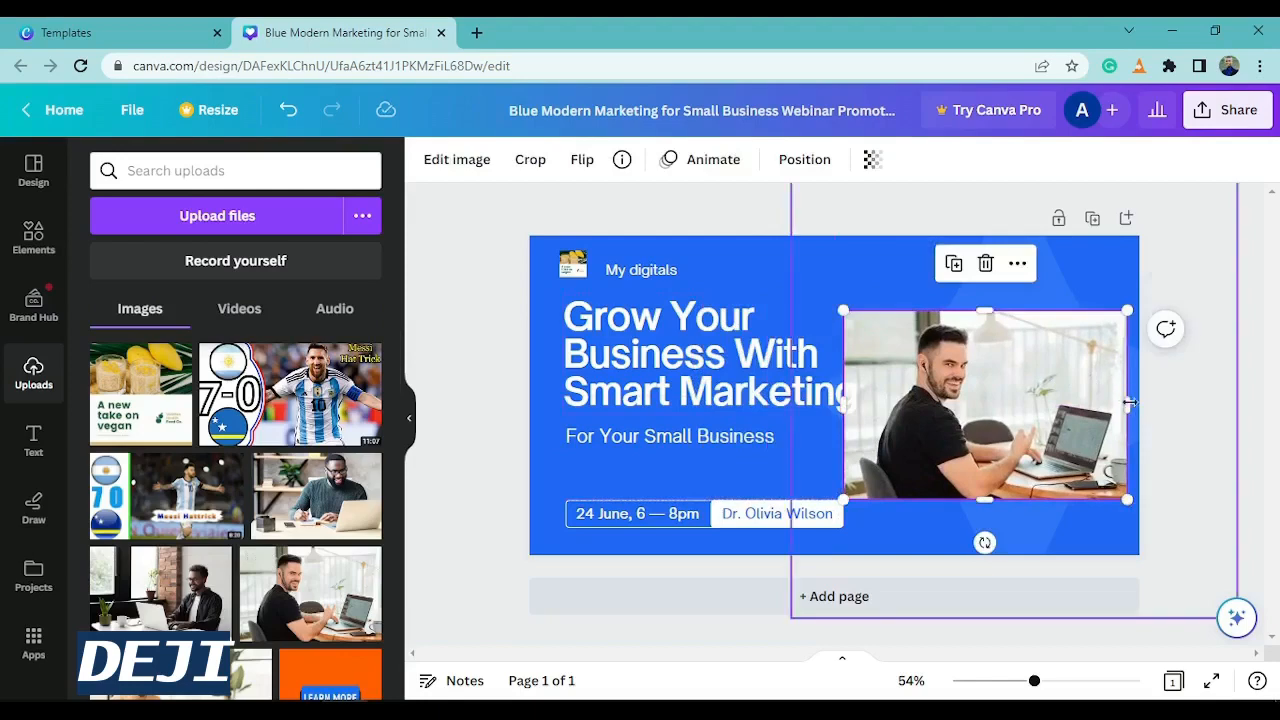
Step: Move the man's photo against the ad's right edge and extend its top edge slightly upward
{"action": "left_click_drag", "start_coordinate": [1035, 428], "coordinate": [1052, 420]}
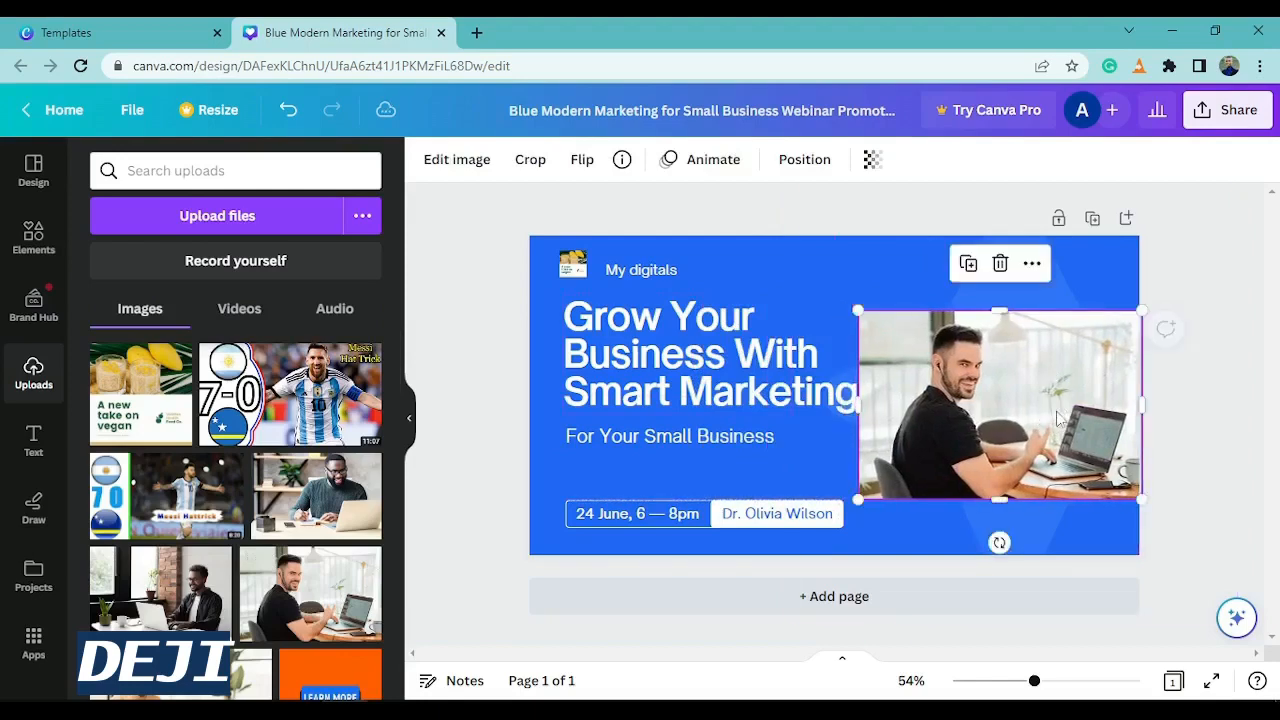
{"action": "left_click_drag", "start_coordinate": [1000, 308], "coordinate": [1000, 292]}
{"action": "left_click", "coordinate": [641, 524]}
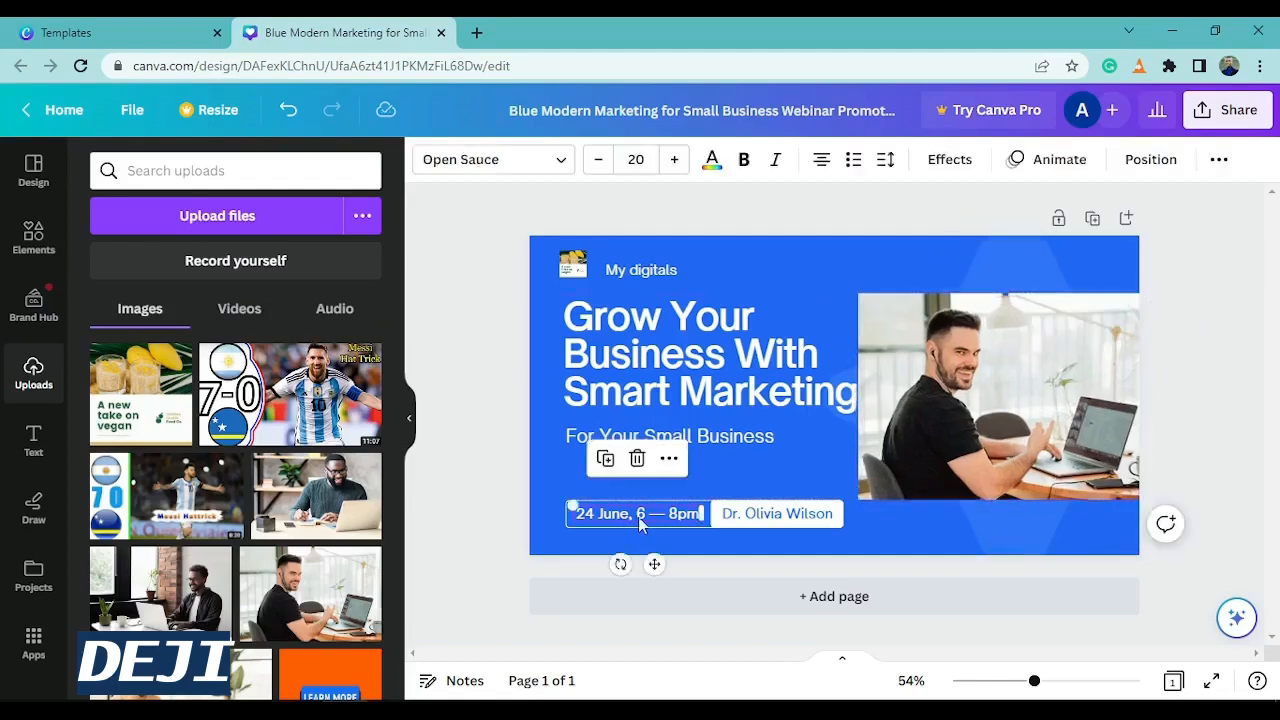
{"action": "left_click", "coordinate": [770, 513]}
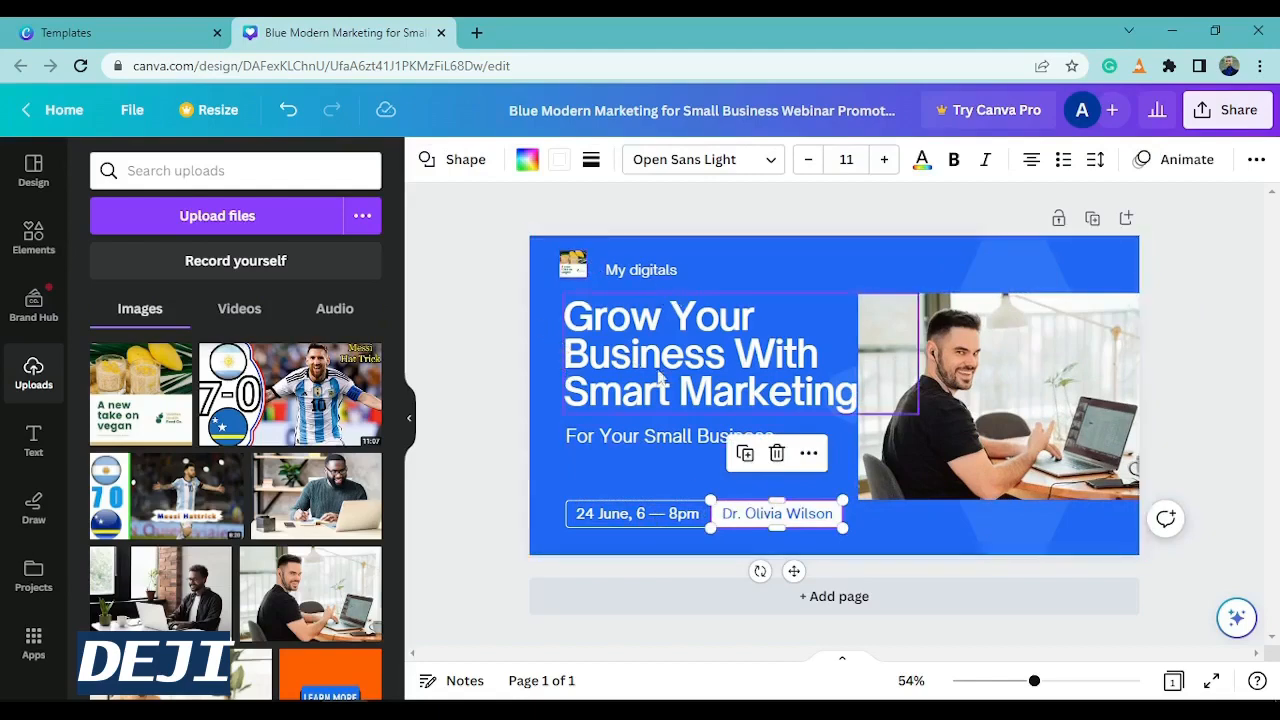
Step: Try orange #eb5d00, yellow, tan and grey swatches as the ad's background colour
{"action": "left_click", "coordinate": [755, 246]}
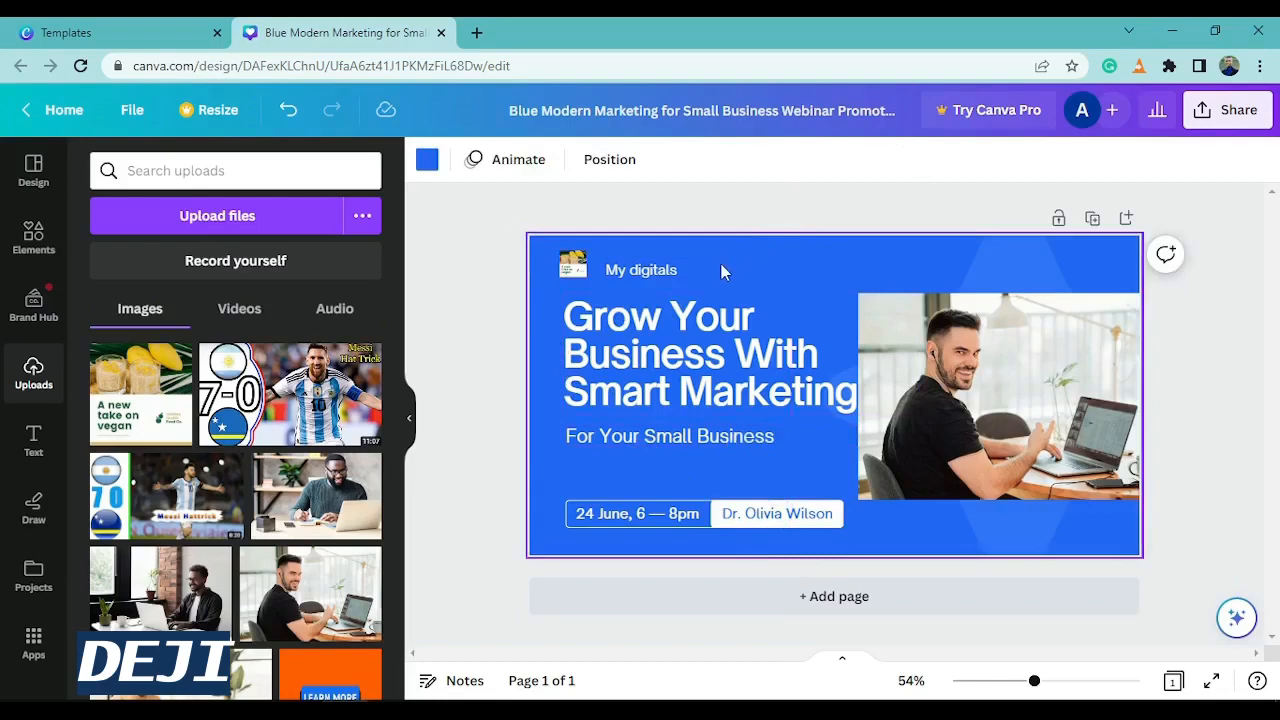
{"action": "left_click", "coordinate": [428, 160]}
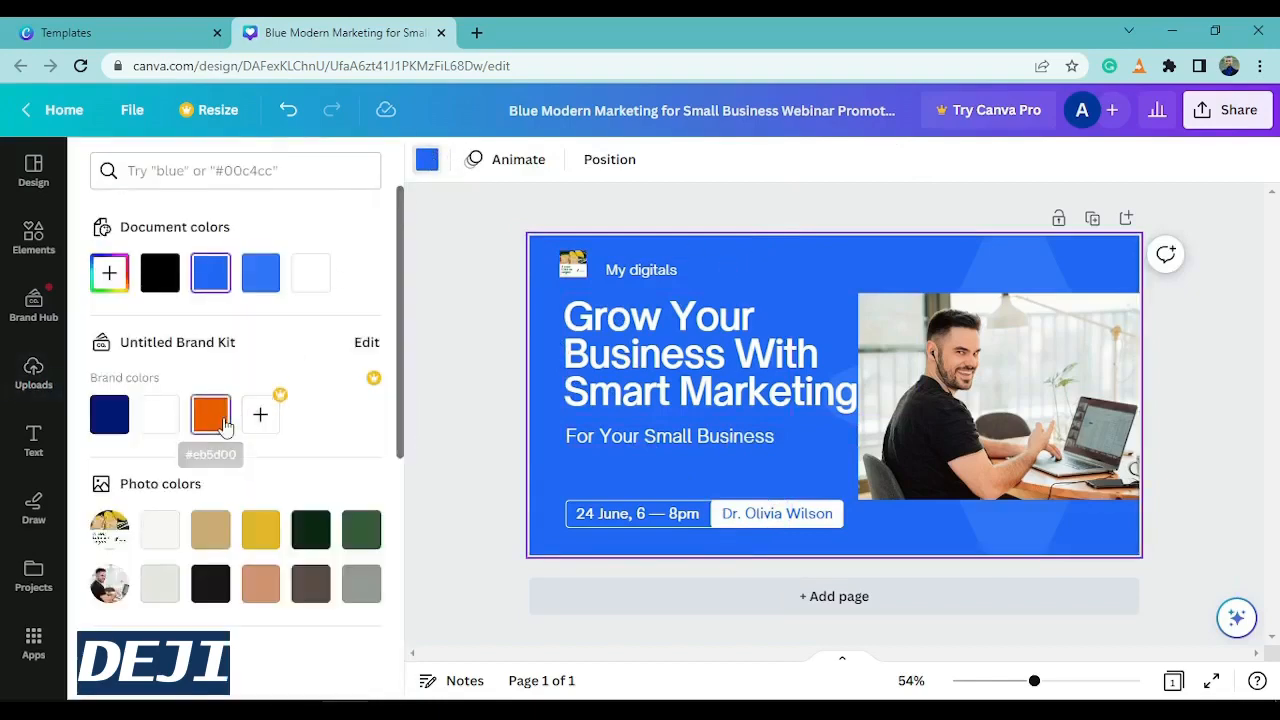
{"action": "left_click", "coordinate": [222, 424]}
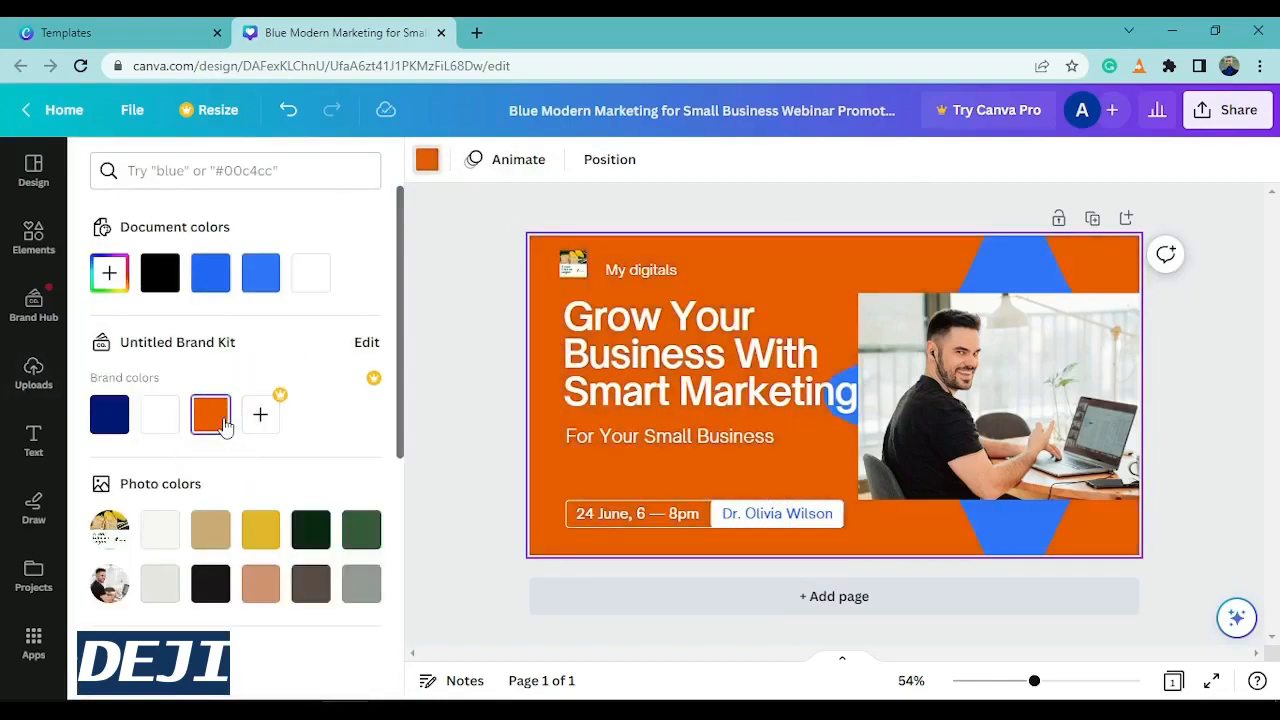
{"action": "left_click", "coordinate": [211, 526]}
{"action": "left_click", "coordinate": [260, 536]}
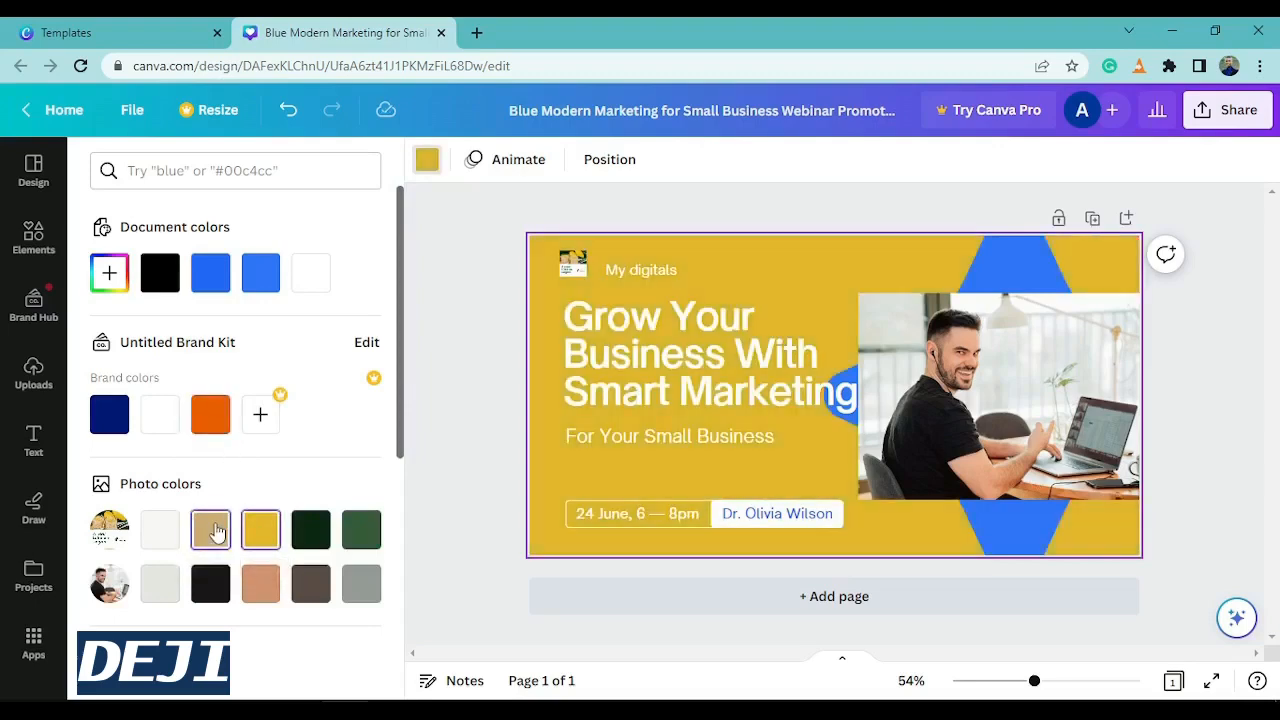
{"action": "left_click", "coordinate": [215, 530]}
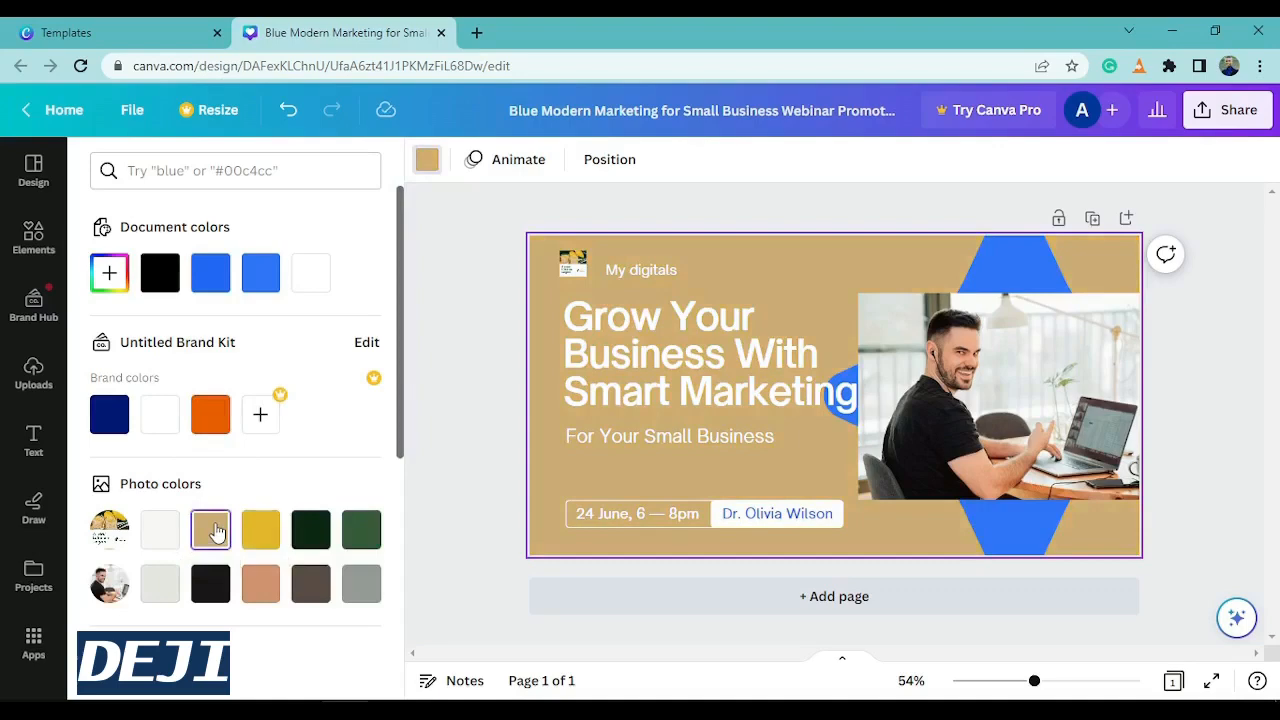
{"action": "left_click", "coordinate": [360, 587]}
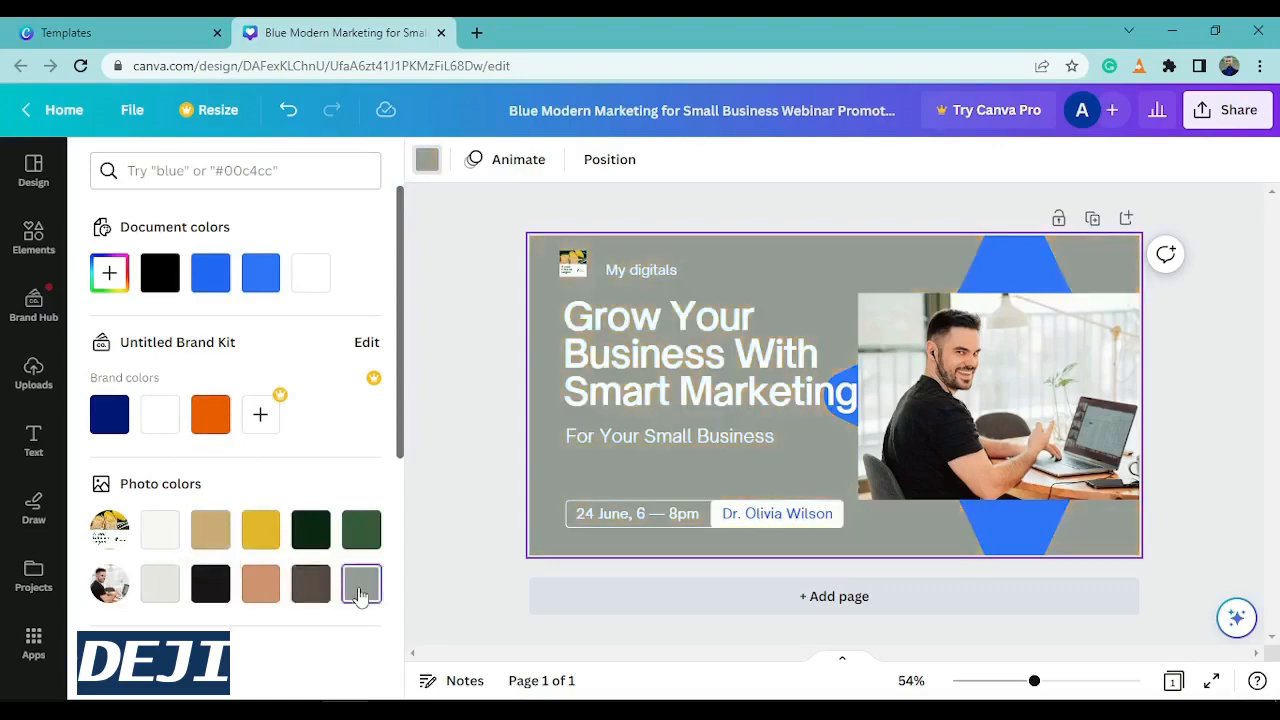
Step: Set the ad's background to the custom solid turquoise #56DDD5
{"action": "left_click", "coordinate": [110, 273]}
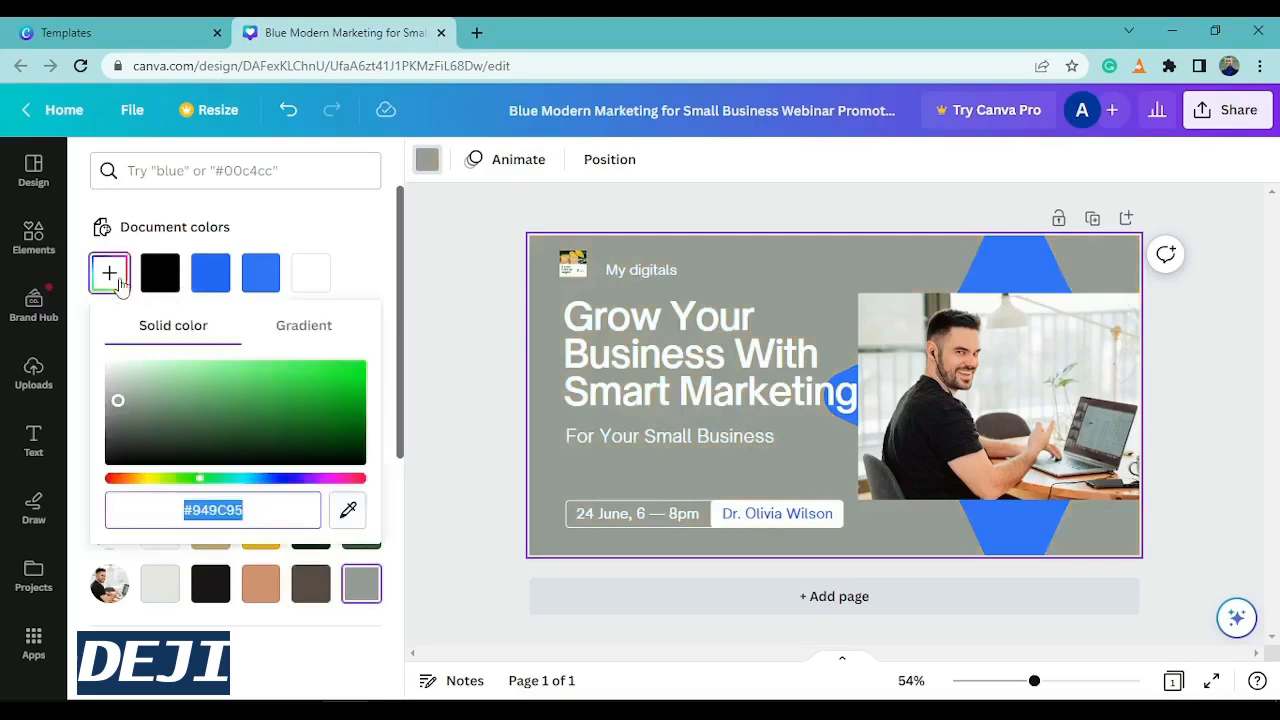
{"action": "left_click", "coordinate": [290, 388]}
{"action": "left_click_drag", "start_coordinate": [289, 384], "coordinate": [264, 374]}
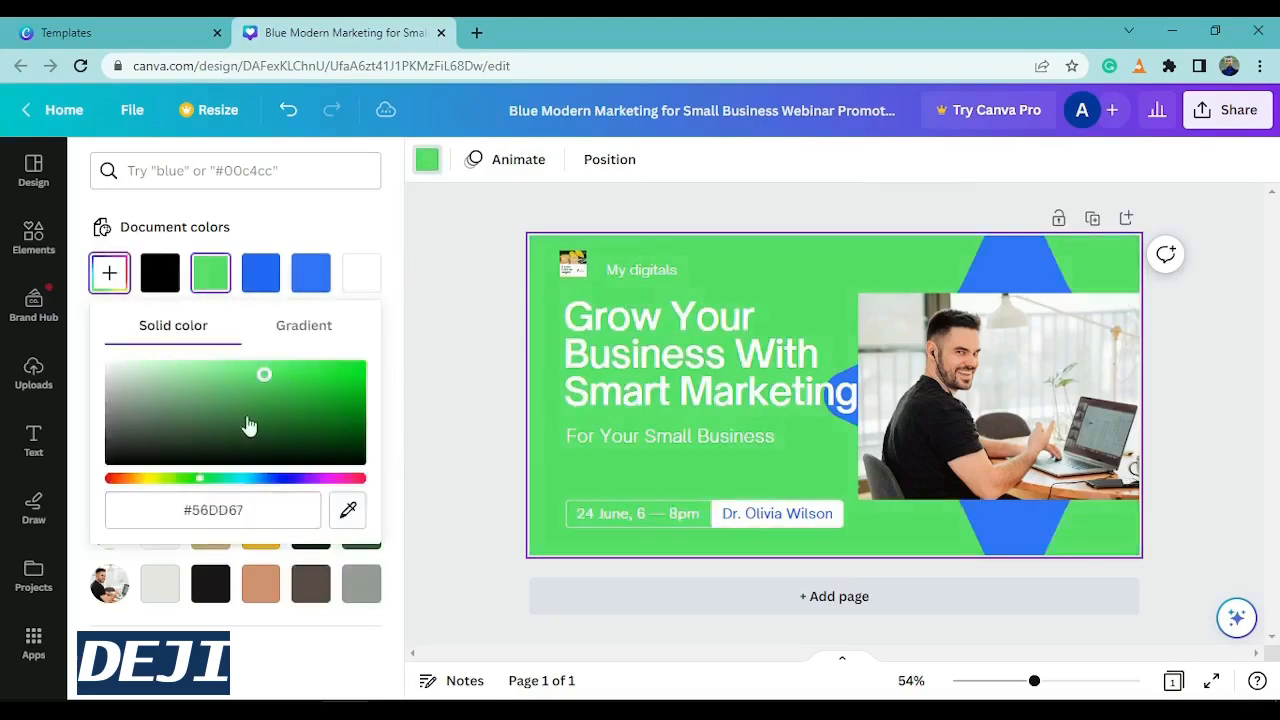
{"action": "left_click", "coordinate": [235, 482]}
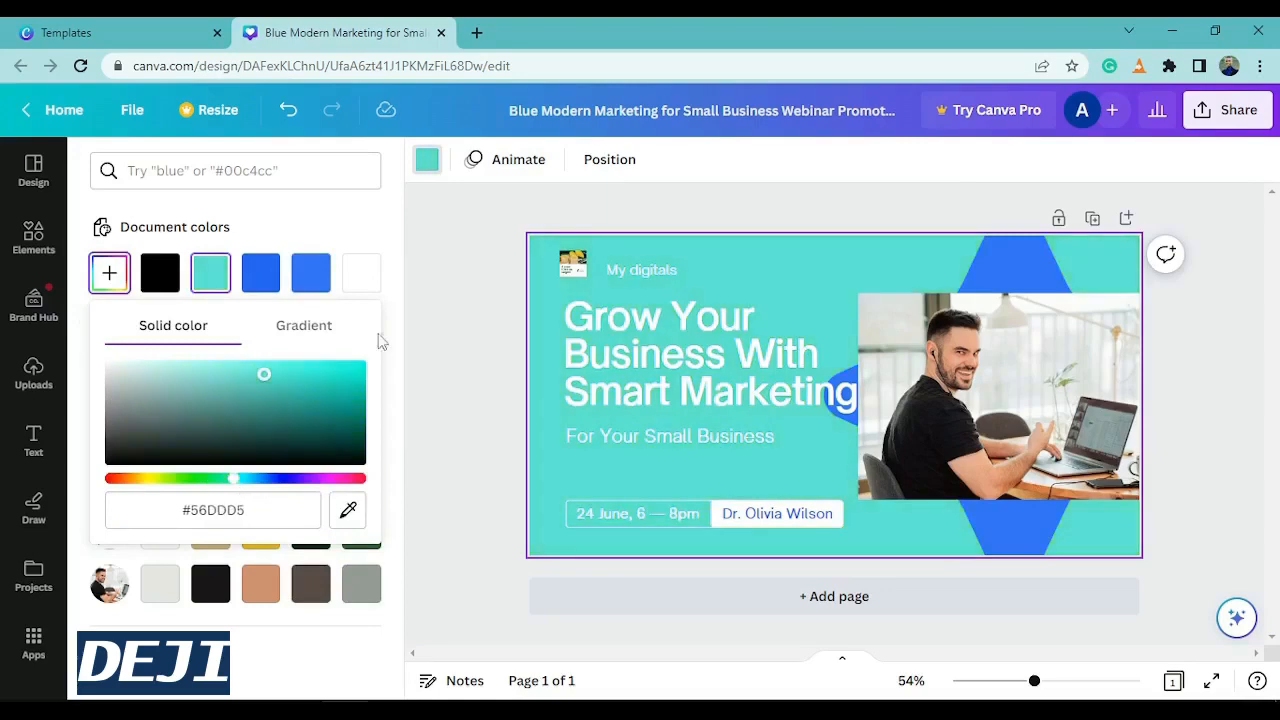
{"action": "left_click", "coordinate": [446, 380]}
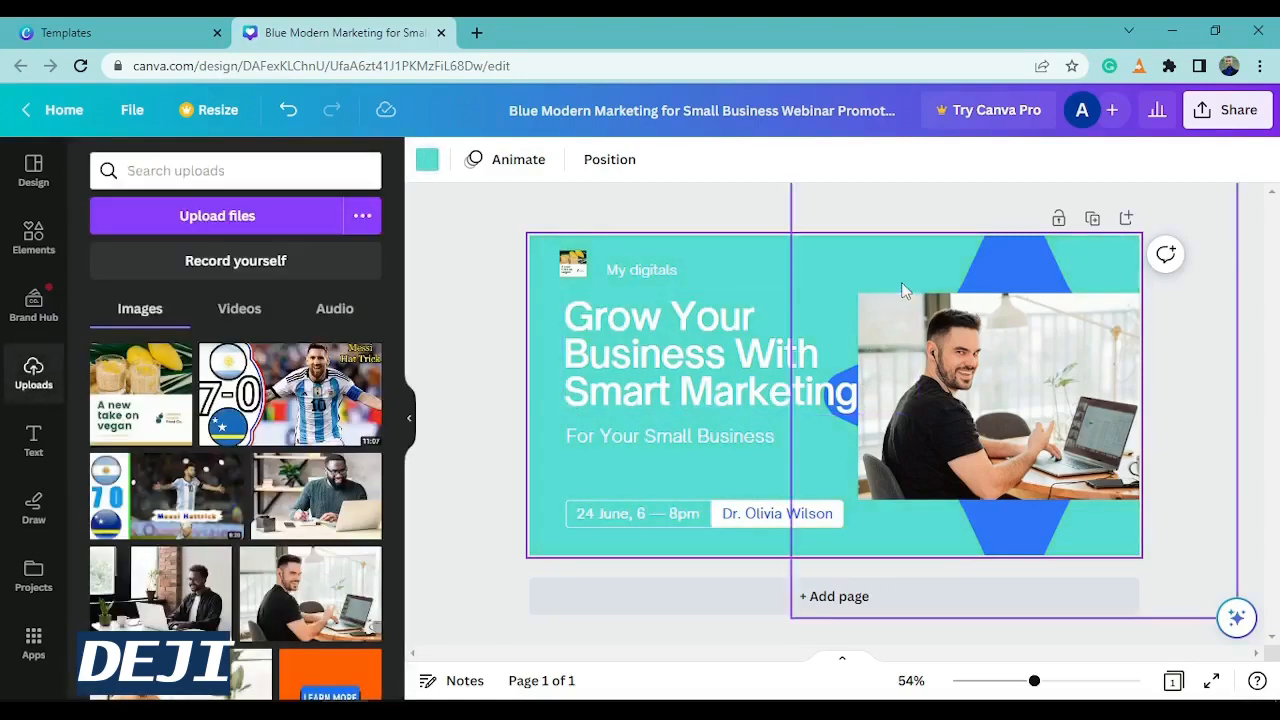
{"action": "left_click", "coordinate": [1222, 115]}
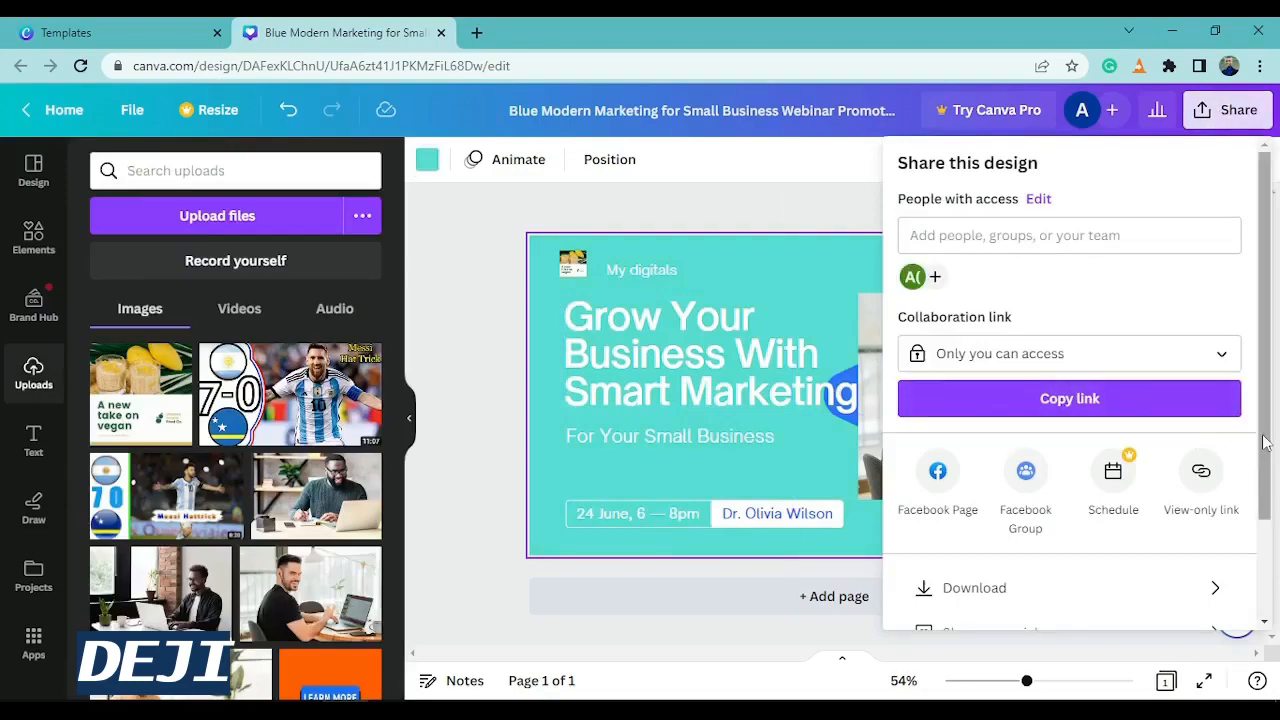
{"action": "scroll", "coordinate": [1250, 440], "scroll_direction": "down", "scroll_amount": 1}
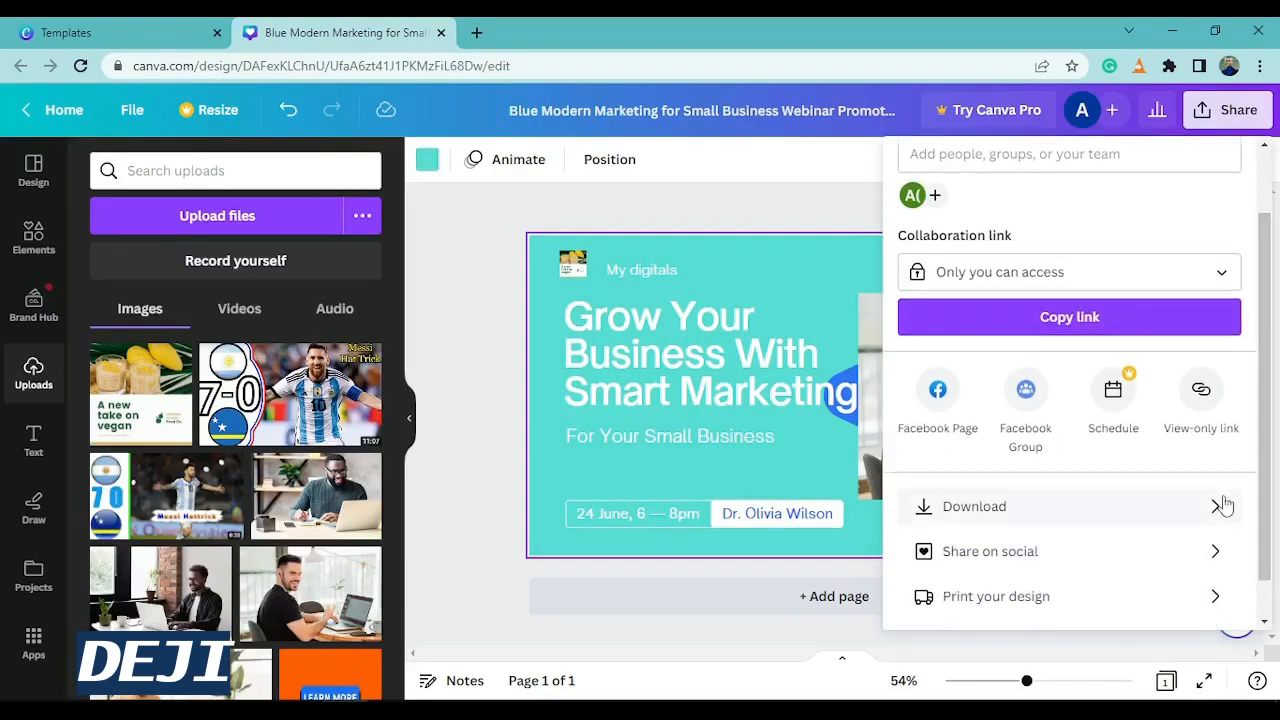
{"action": "left_click", "coordinate": [1216, 507]}
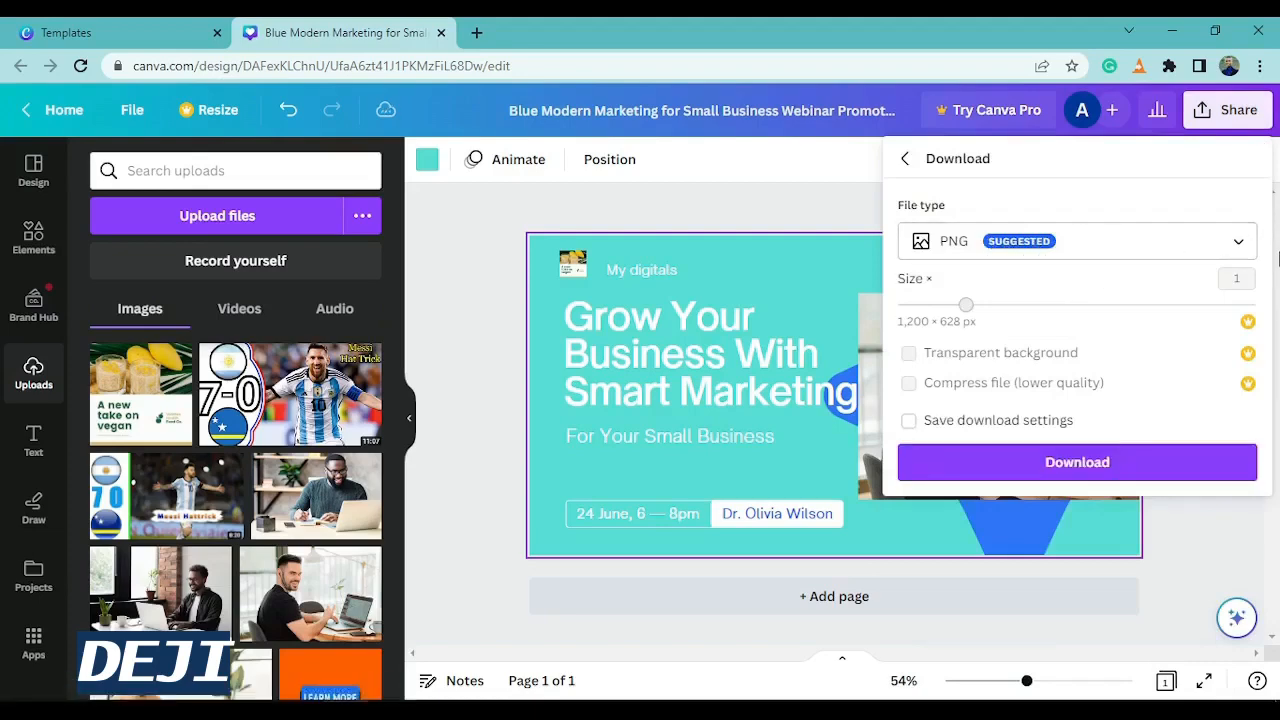
{"action": "left_click", "coordinate": [1278, 261]}
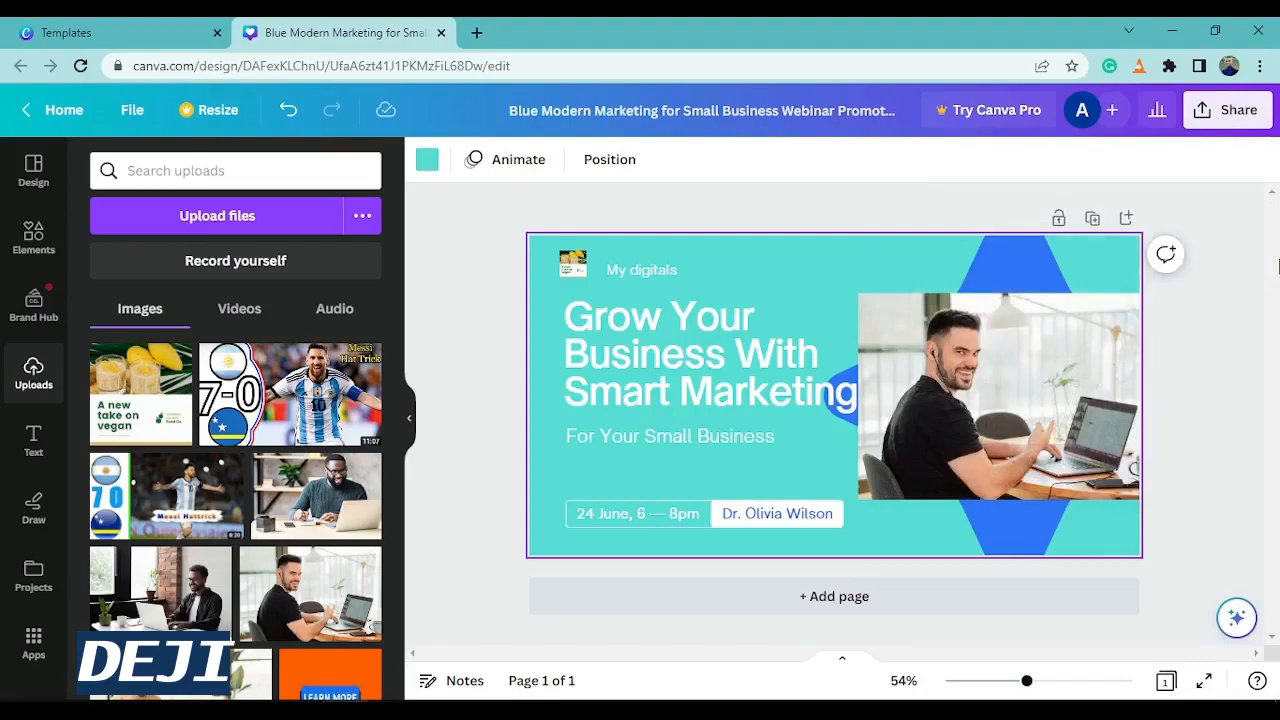
Step: Download the finished ad as a JPG file
{"action": "left_click", "coordinate": [1228, 110]}
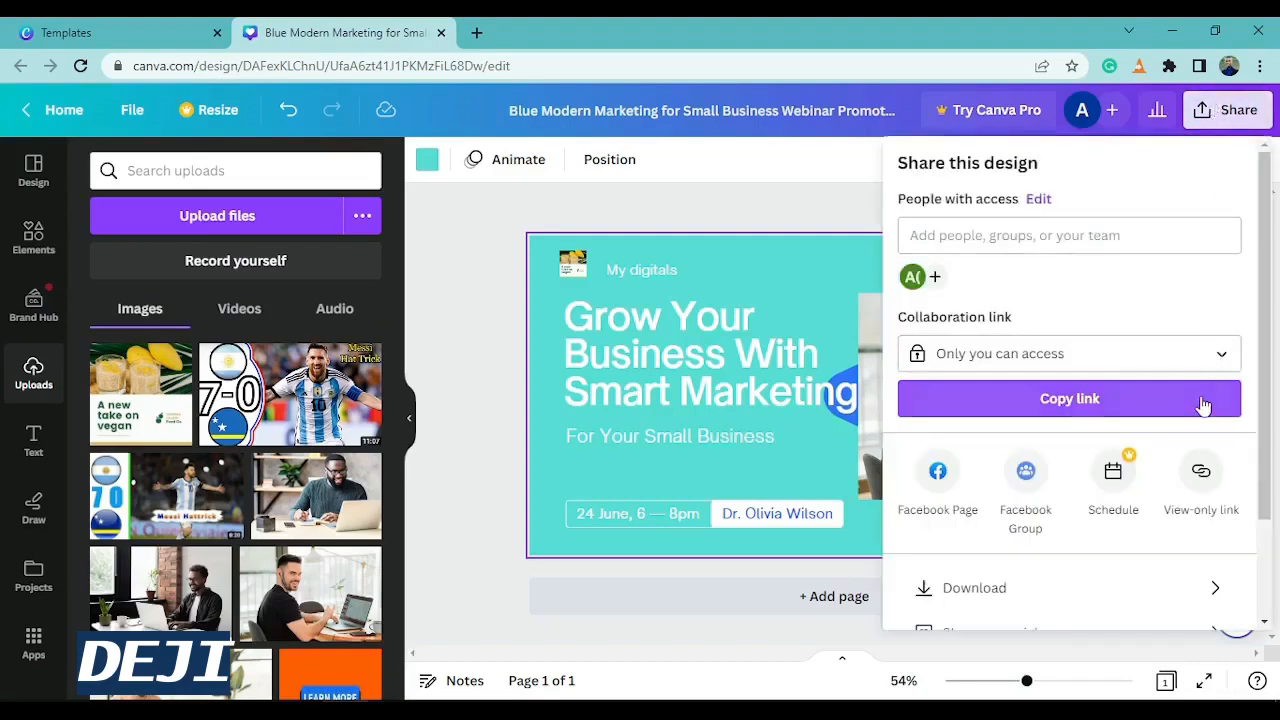
{"action": "scroll", "coordinate": [1268, 452], "scroll_direction": "down", "scroll_amount": 2}
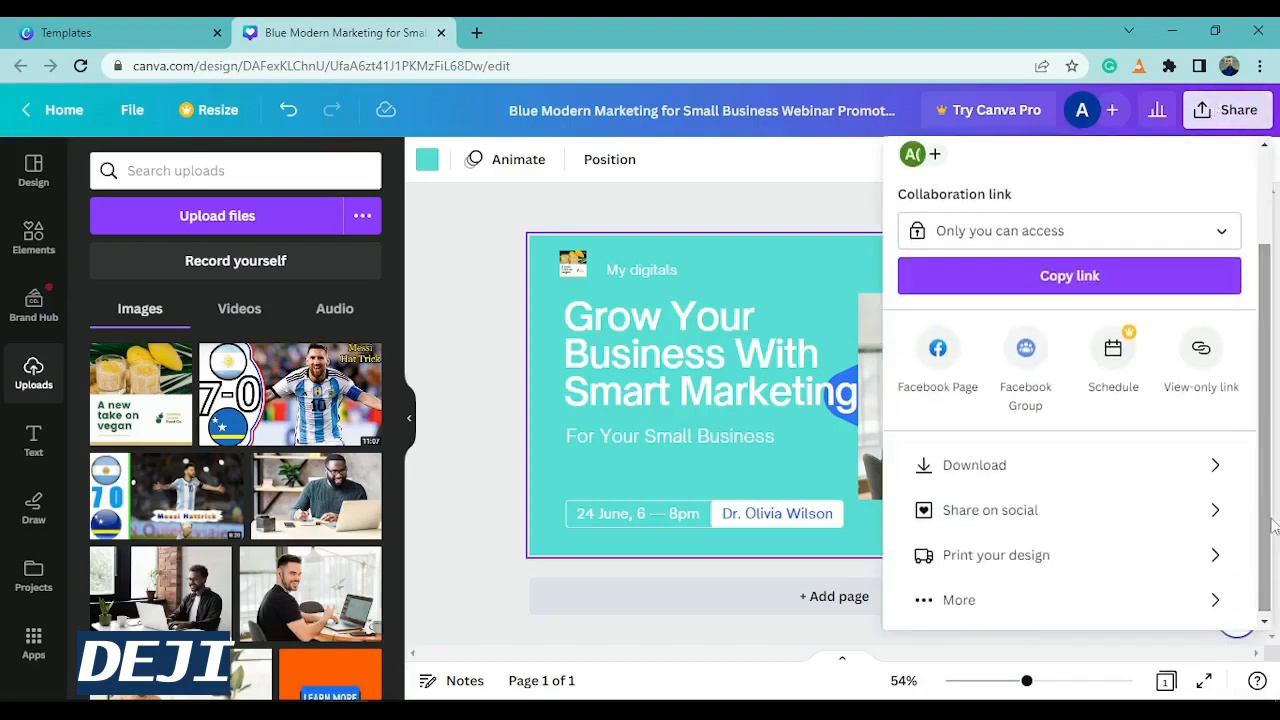
{"action": "left_click", "coordinate": [1220, 475]}
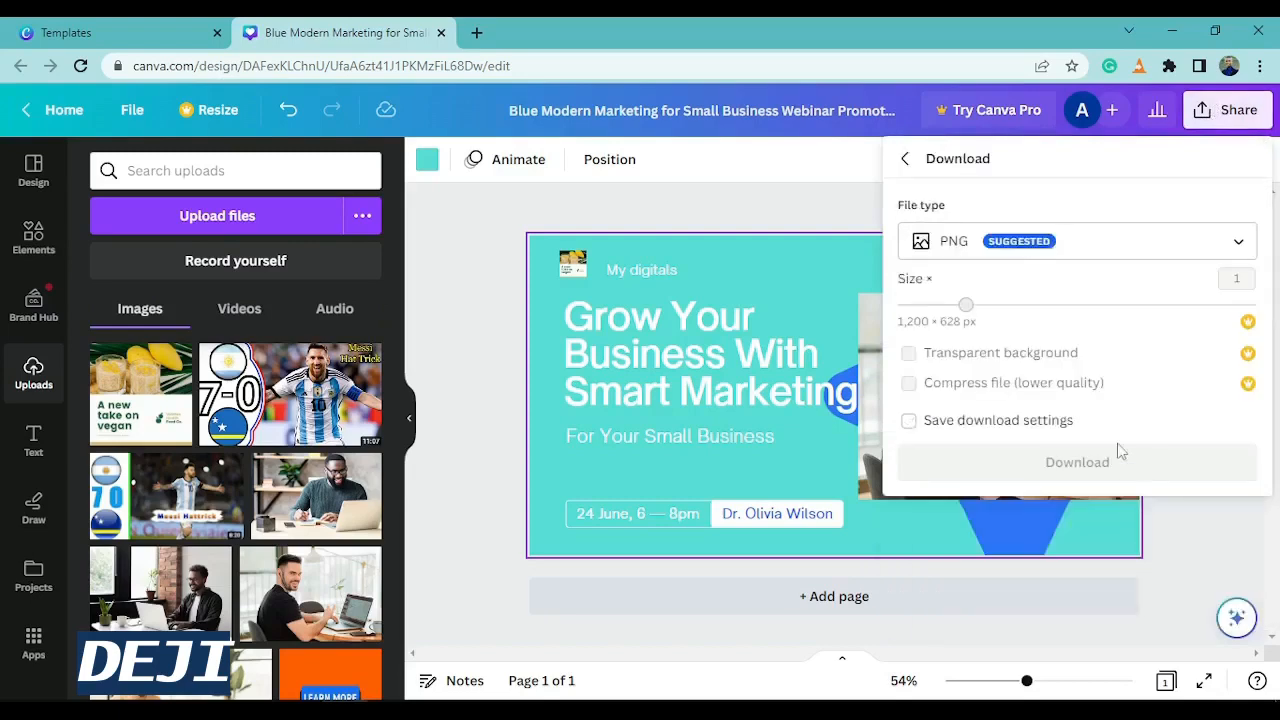
{"action": "left_click", "coordinate": [1224, 254]}
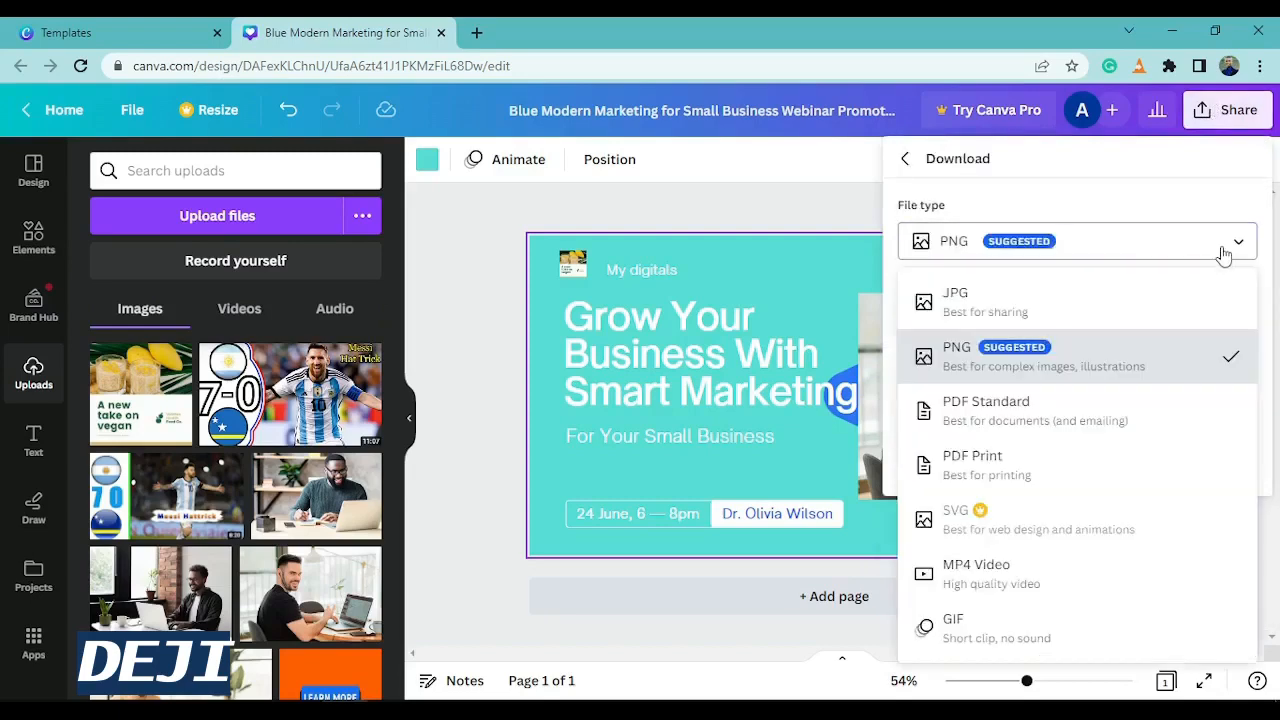
{"action": "left_click", "coordinate": [1093, 297]}
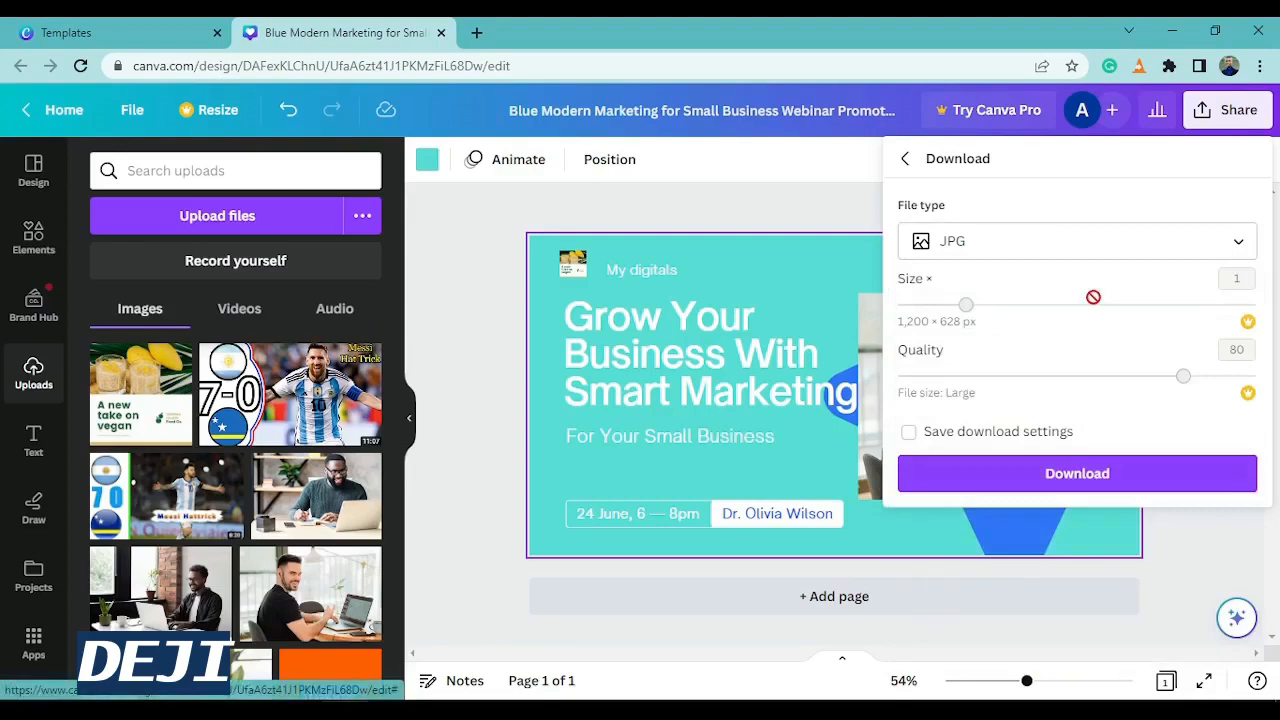
{"action": "left_click", "coordinate": [1078, 474]}
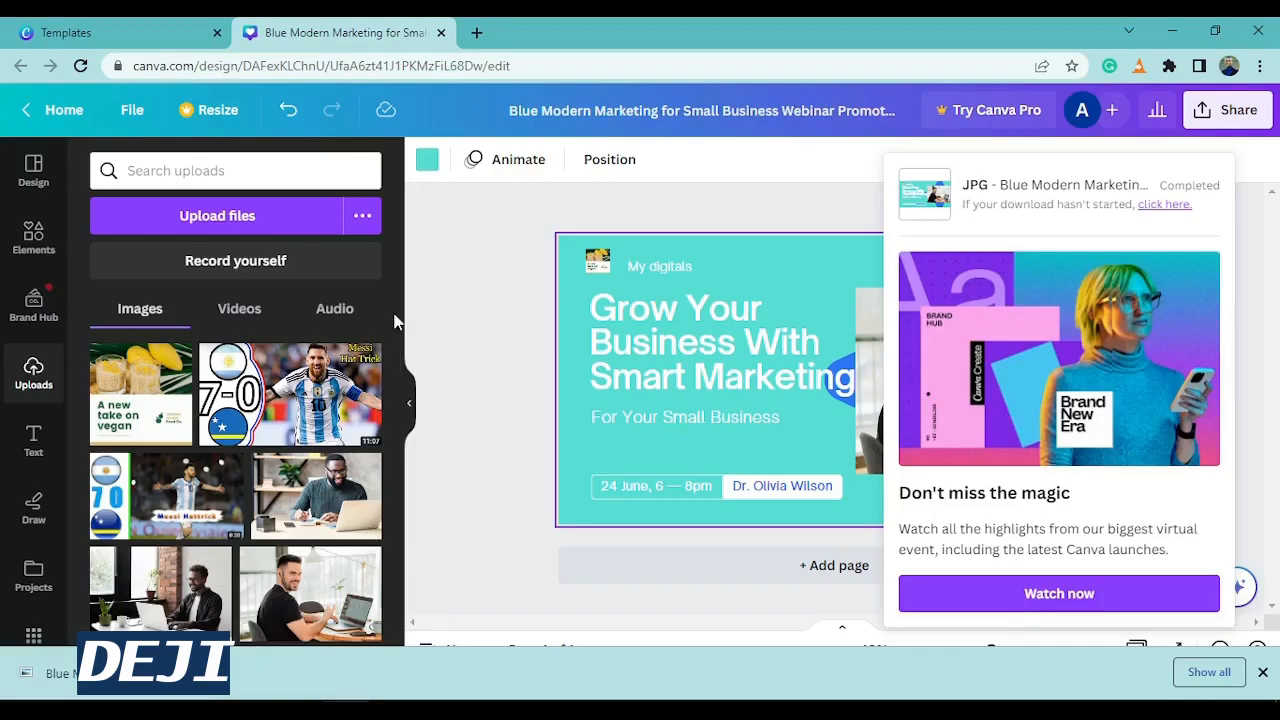
{"action": "left_click", "coordinate": [545, 250]}
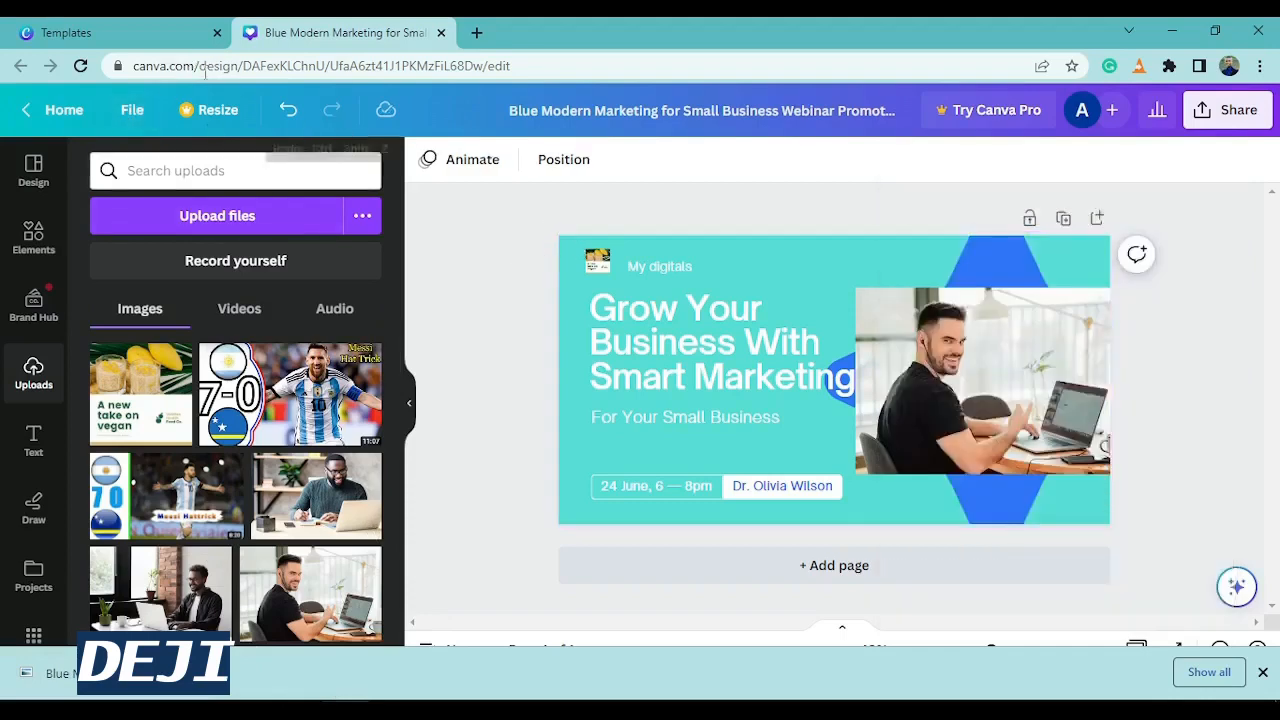
Step: Return to the template library, search for "facebook post" and open the Facebook Post template category
{"action": "left_click", "coordinate": [135, 38]}
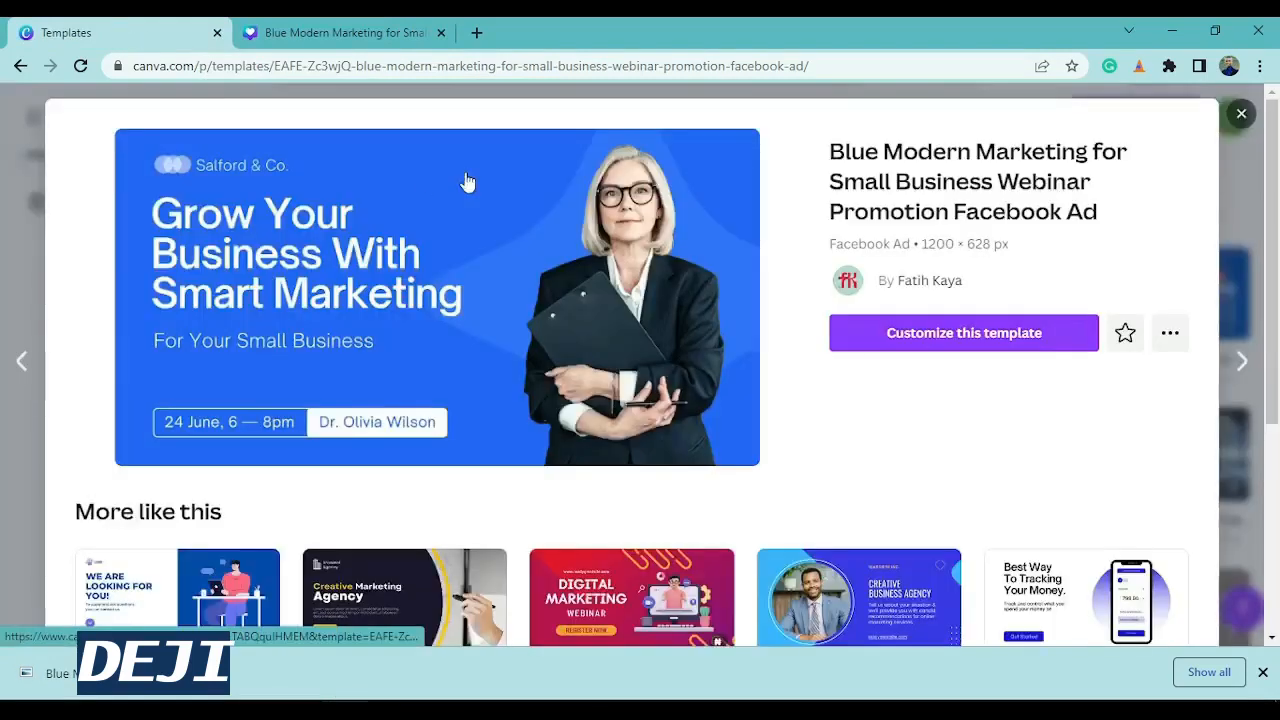
{"action": "left_click", "coordinate": [1241, 114]}
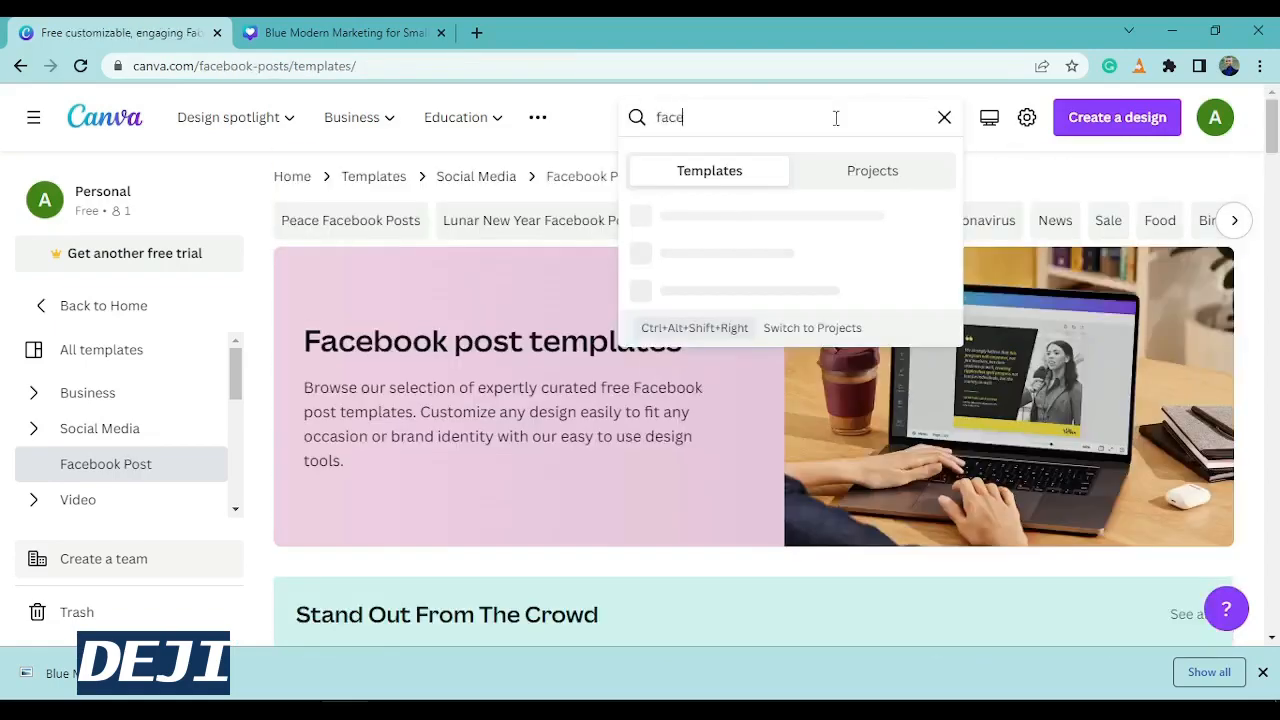
{"action": "type", "text": "book post"}
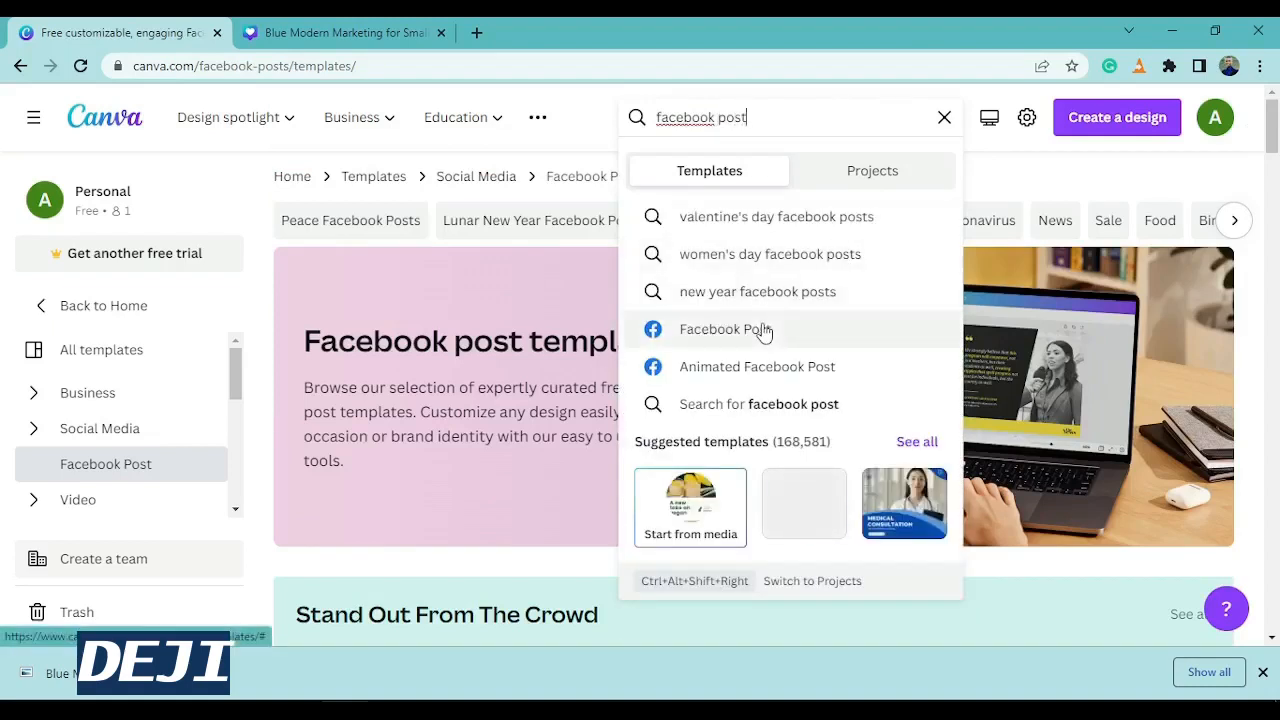
{"action": "left_click", "coordinate": [762, 329]}
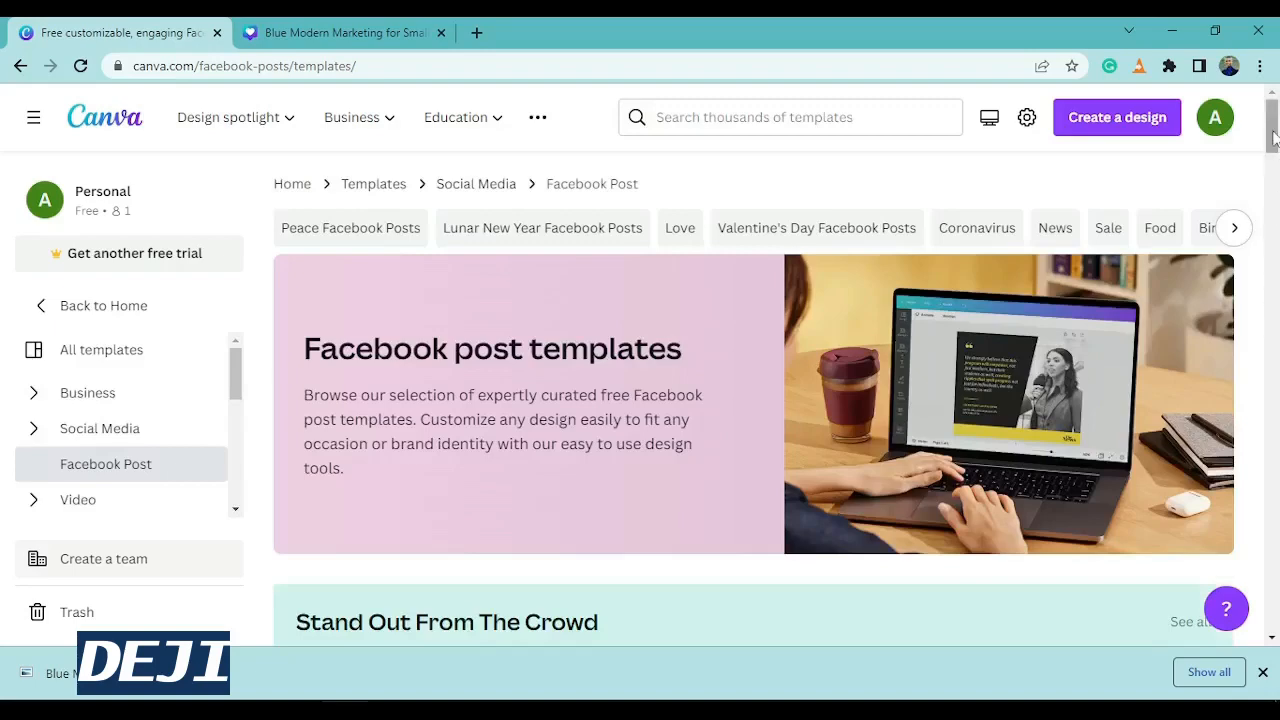
Step: Start customizing the Neutral Layout Health Consult Facebook Post template and select its photo of gloved hands holding a bottle
{"action": "left_click_drag", "start_coordinate": [1276, 141], "coordinate": [1278, 232]}
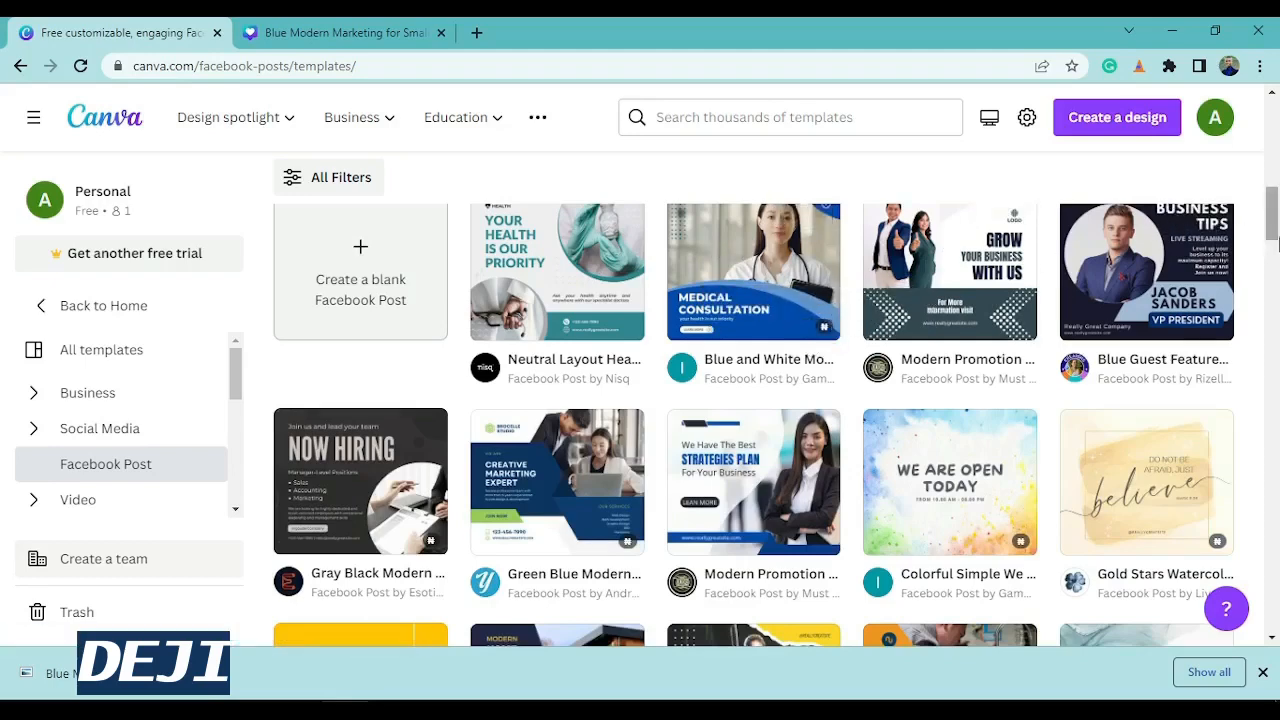
{"action": "scroll", "coordinate": [828, 262], "scroll_direction": "down", "scroll_amount": 5}
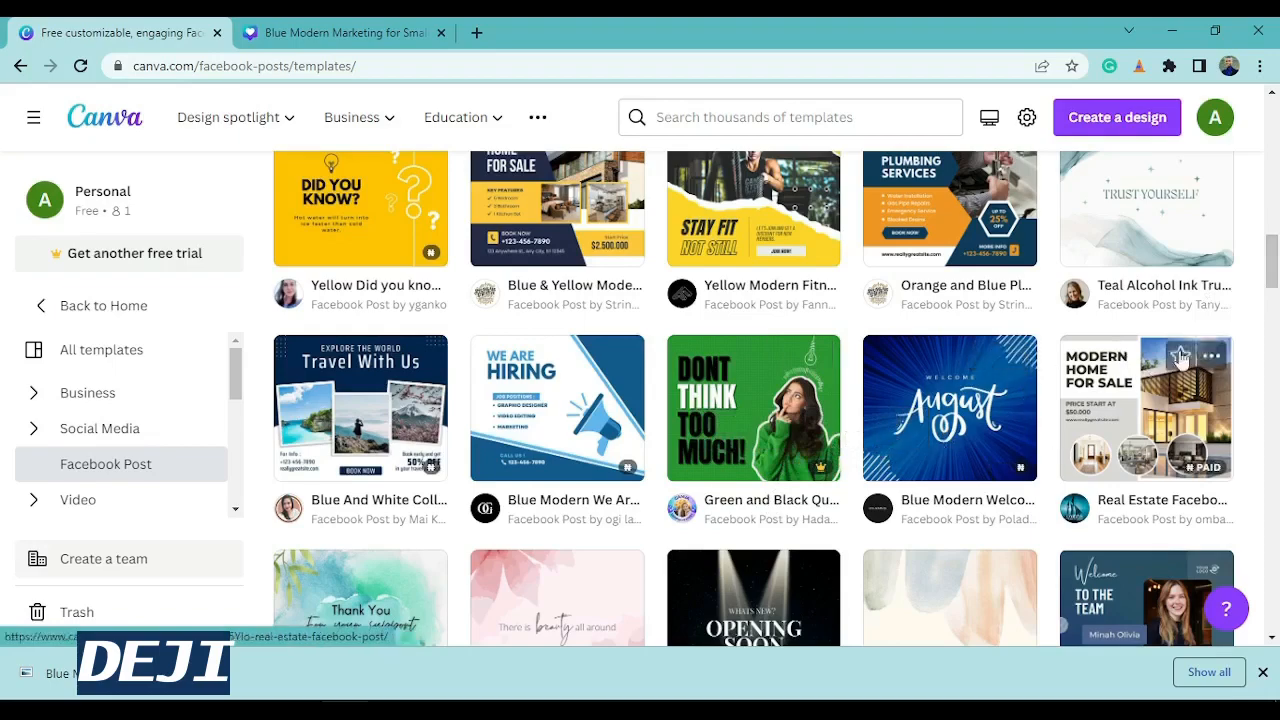
{"action": "left_click_drag", "start_coordinate": [1272, 262], "coordinate": [1274, 243]}
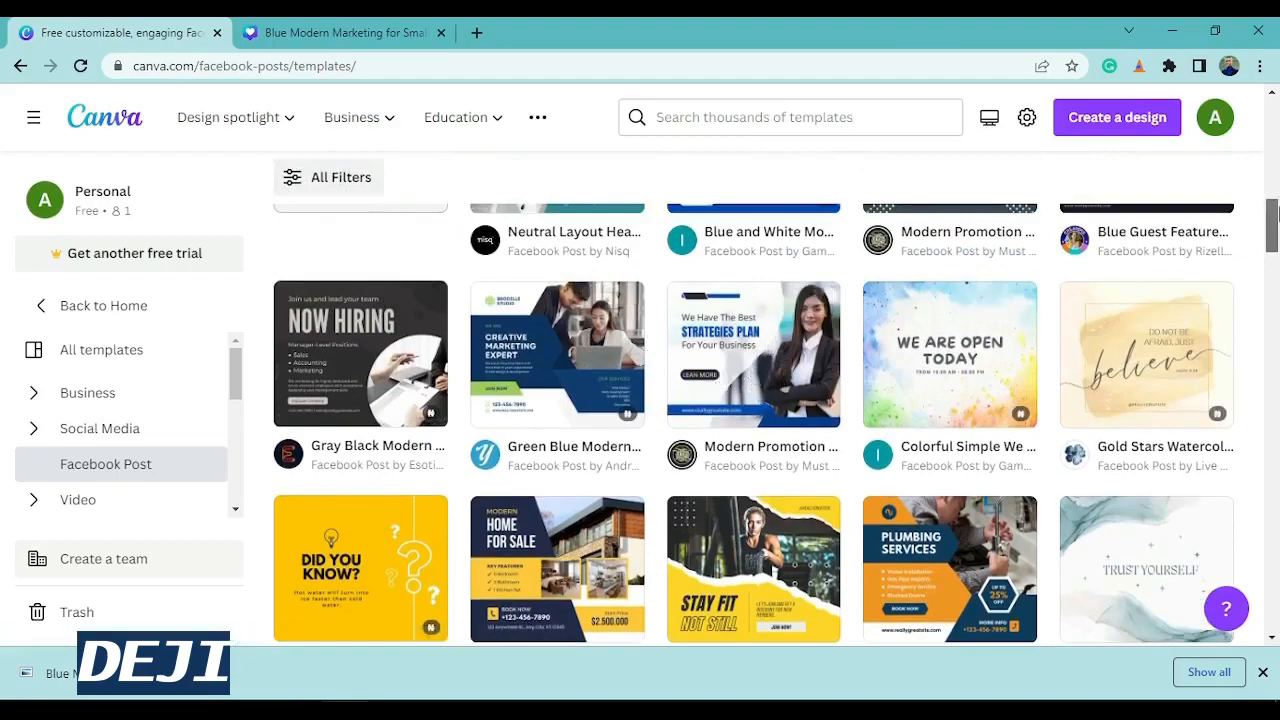
{"action": "left_click_drag", "start_coordinate": [1271, 207], "coordinate": [1270, 182]}
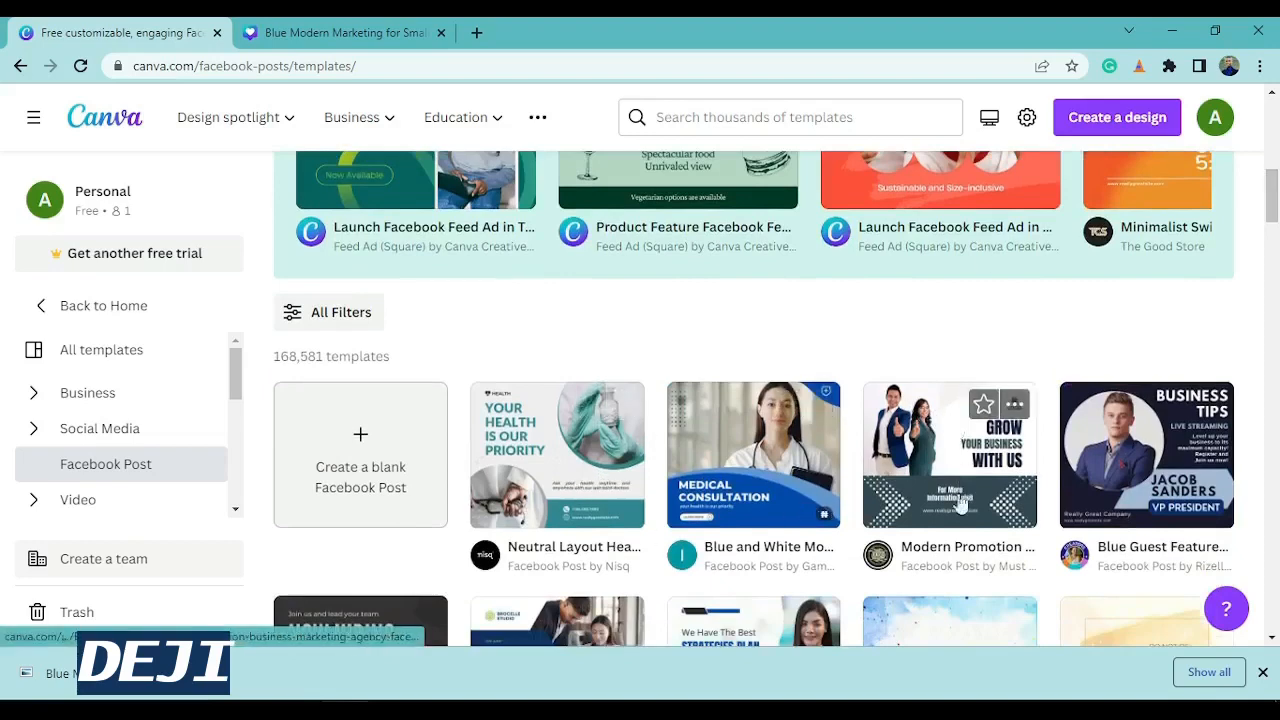
{"action": "left_click", "coordinate": [577, 483]}
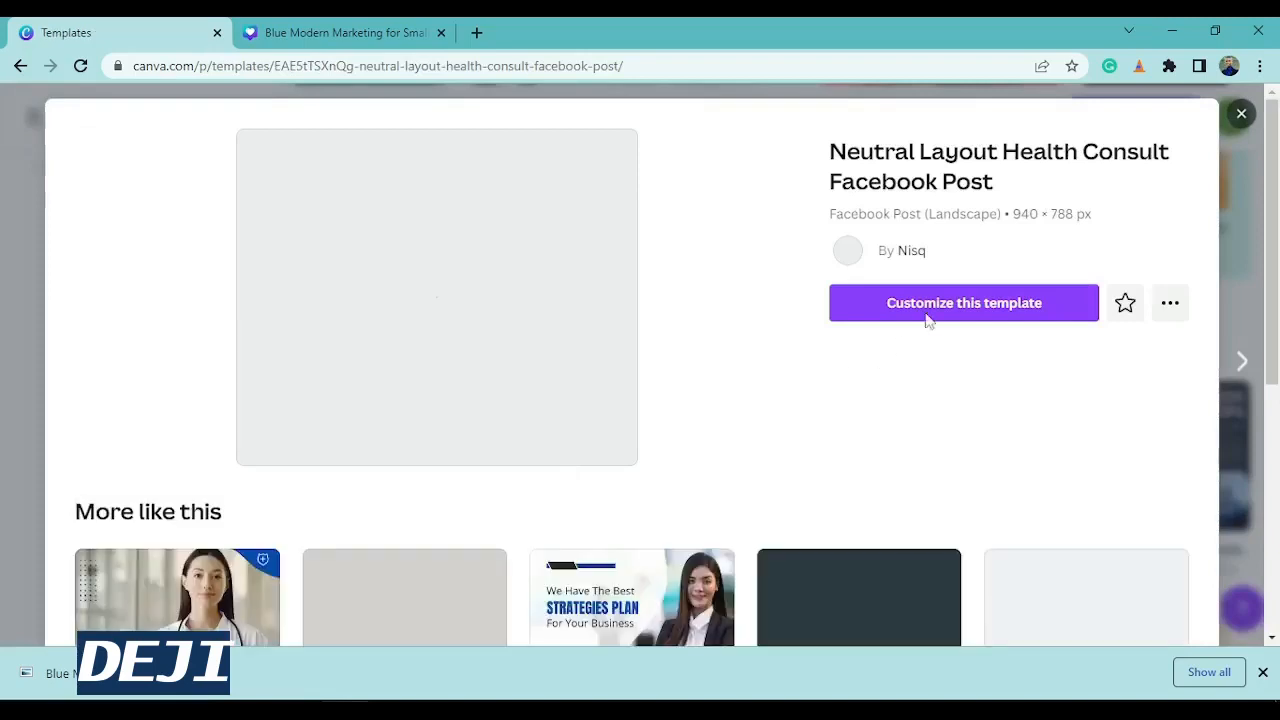
{"action": "left_click", "coordinate": [948, 311]}
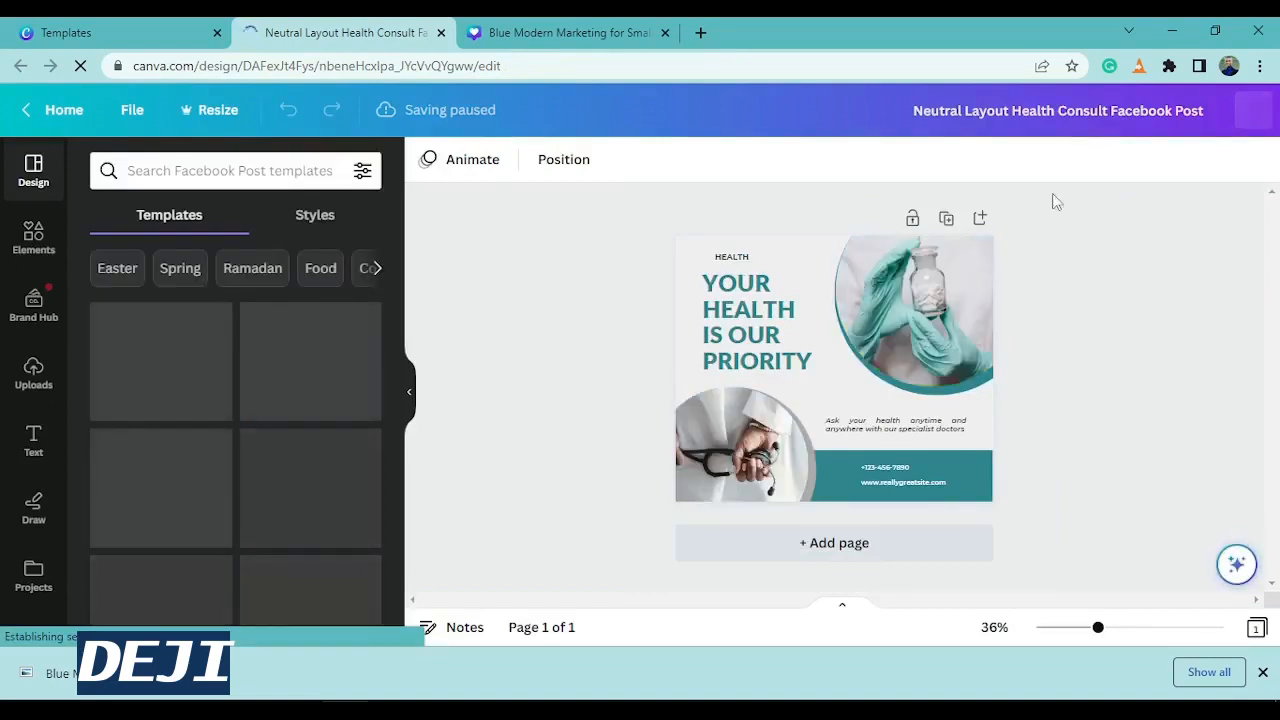
{"action": "left_click", "coordinate": [903, 316]}
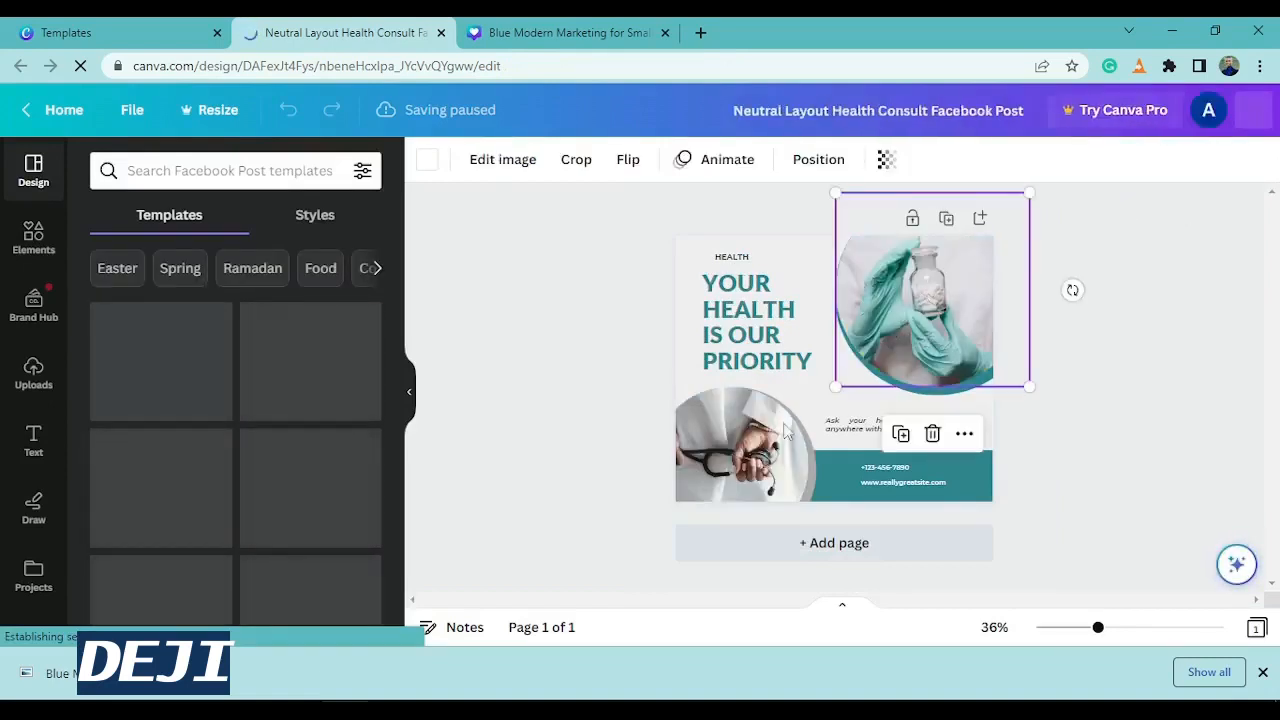
Step: Replace the gloved-hands photo and the stethoscope photo in the health post with two uploaded photos of men working at laptops
{"action": "left_click", "coordinate": [768, 455]}
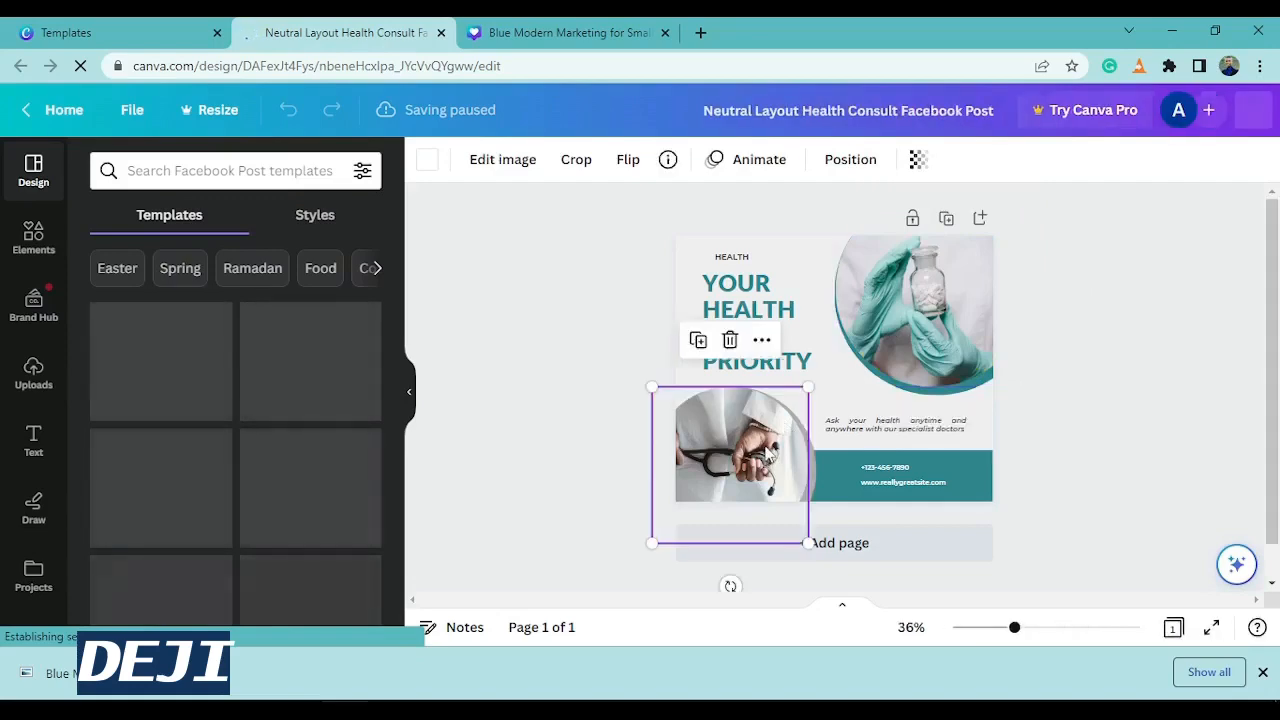
{"action": "left_click", "coordinate": [922, 310]}
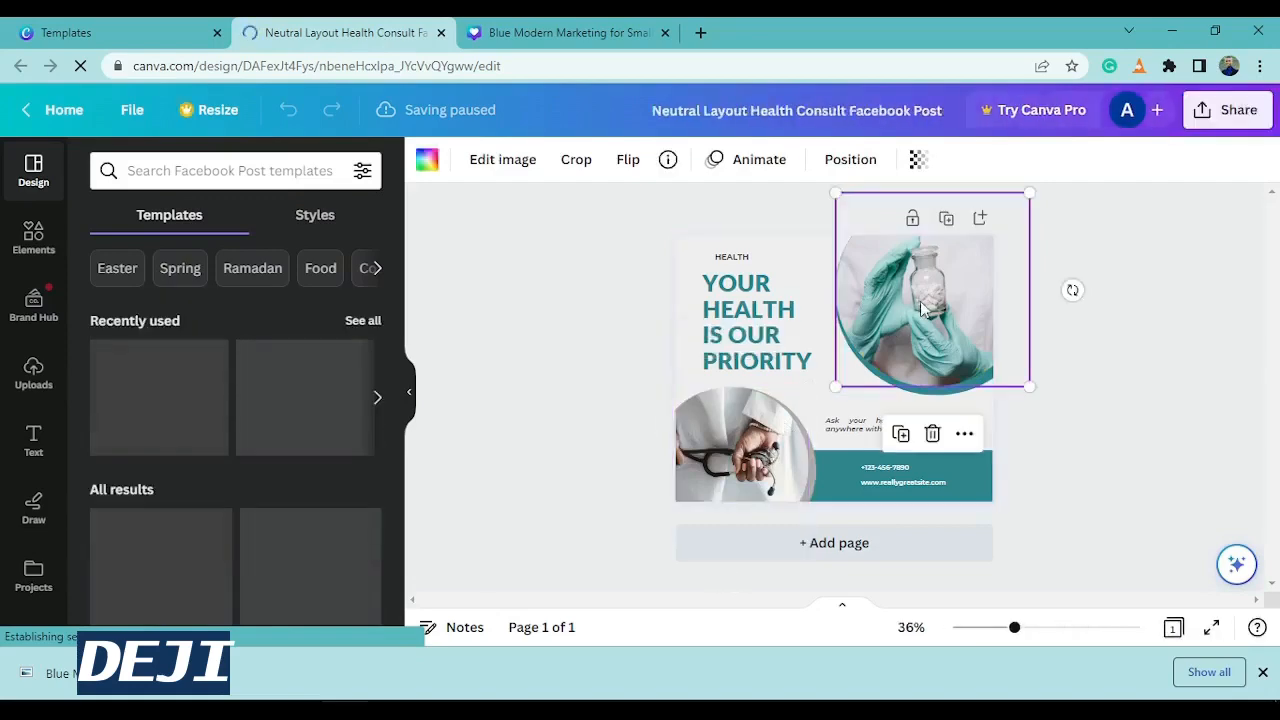
{"action": "left_click", "coordinate": [727, 465]}
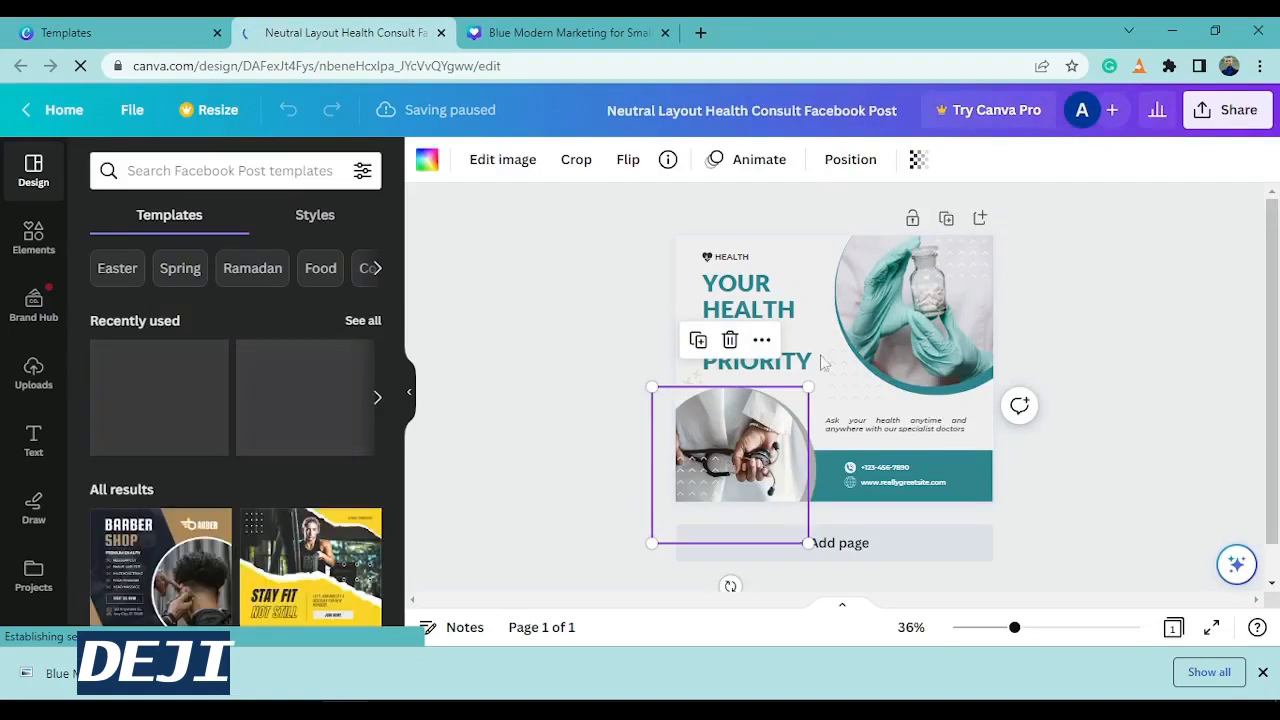
{"action": "left_click", "coordinate": [895, 304]}
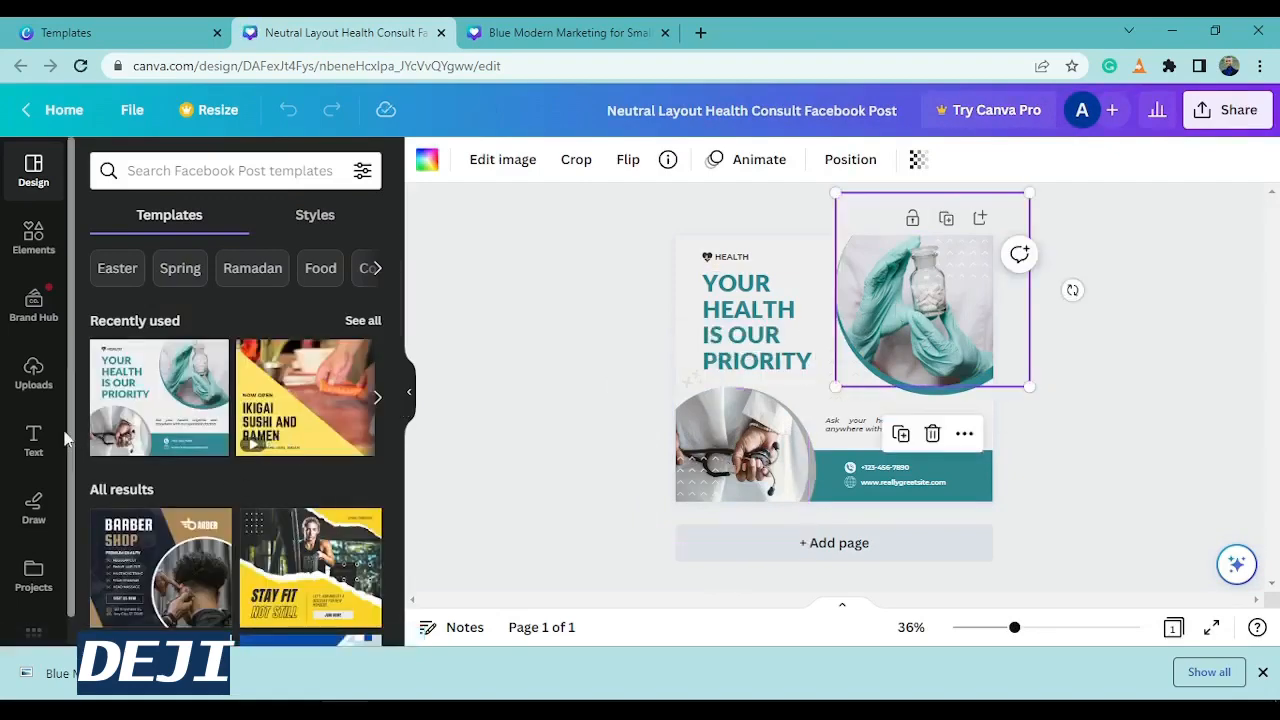
{"action": "left_click", "coordinate": [36, 372]}
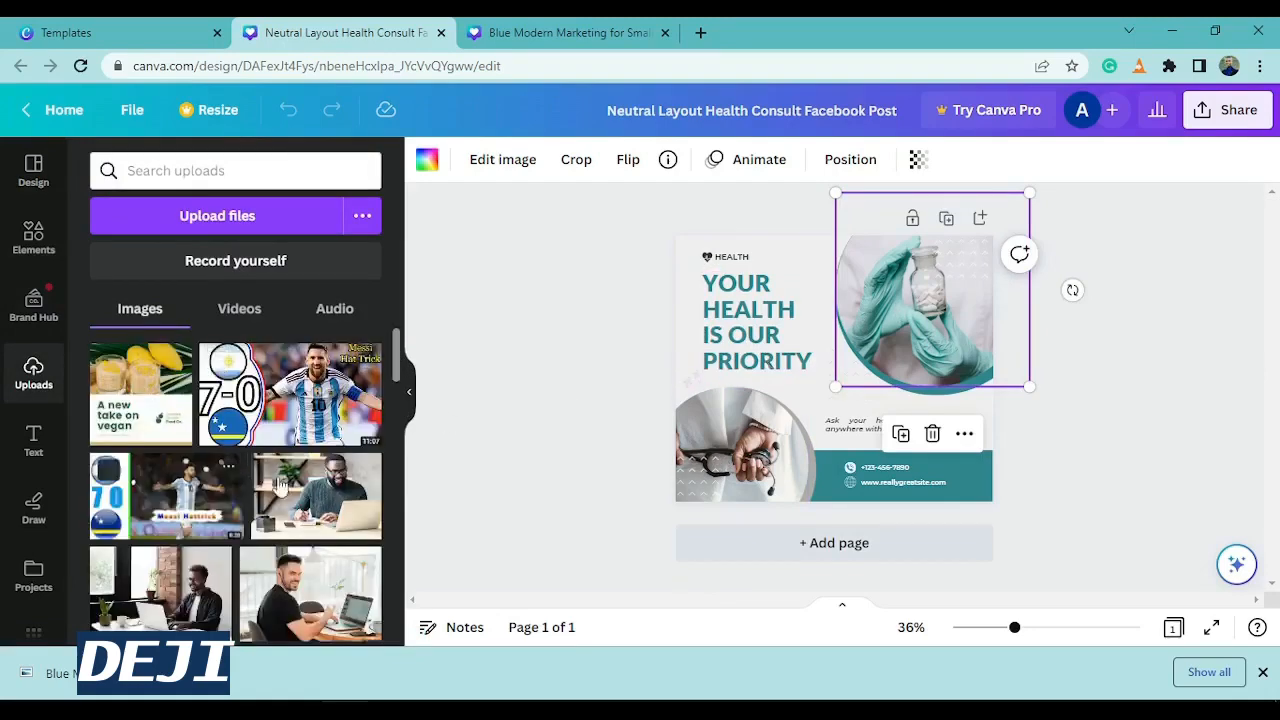
{"action": "left_click_drag", "start_coordinate": [313, 490], "coordinate": [844, 338]}
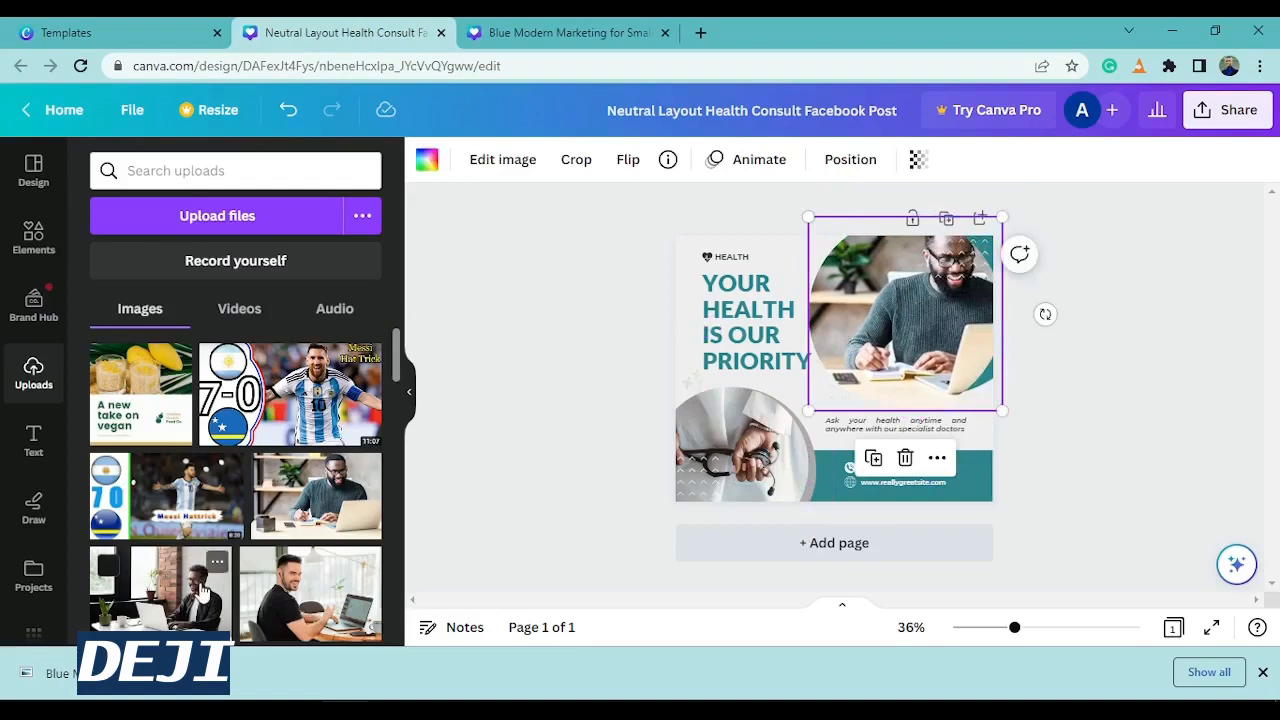
{"action": "left_click_drag", "start_coordinate": [203, 590], "coordinate": [716, 478]}
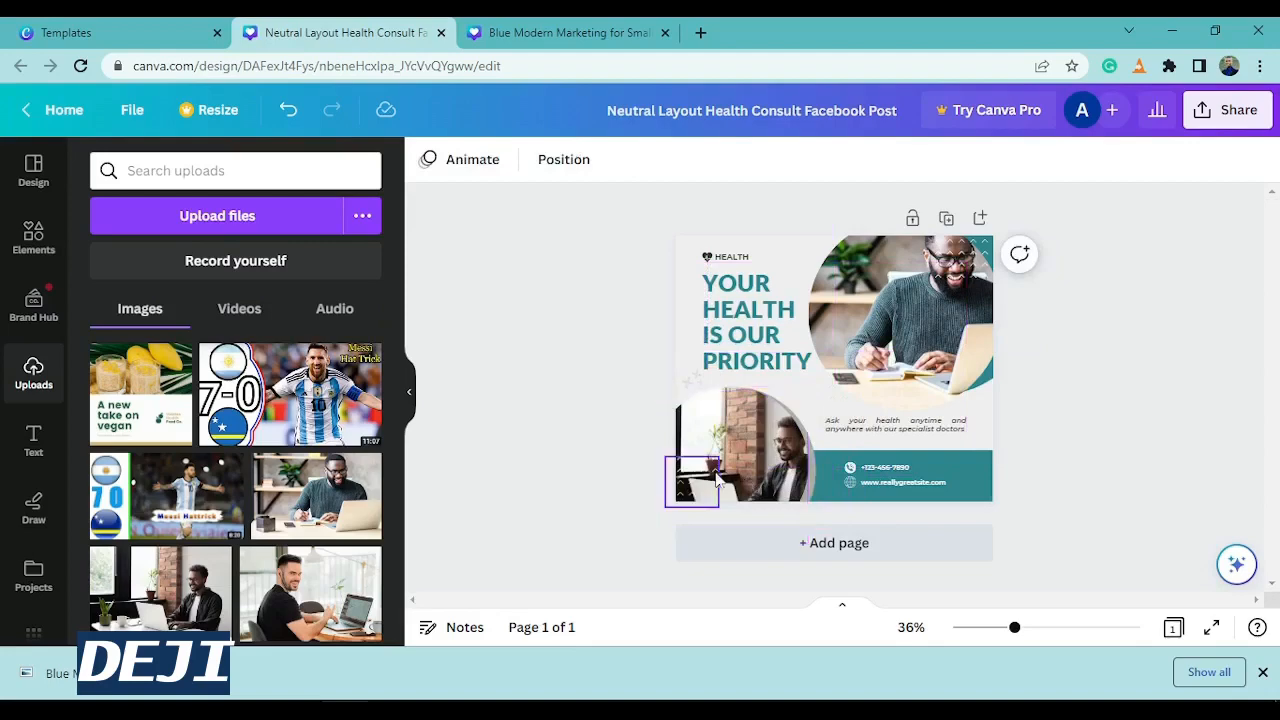
{"action": "left_click", "coordinate": [713, 259]}
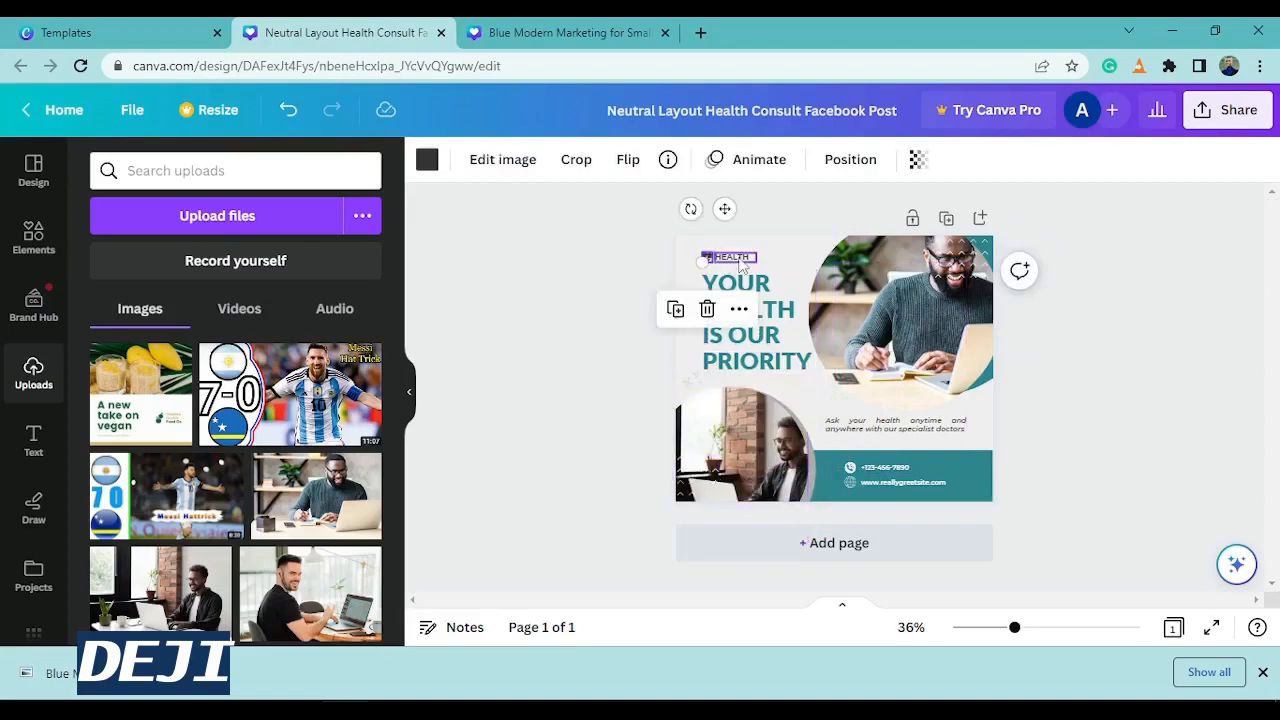
{"action": "left_click", "coordinate": [736, 258]}
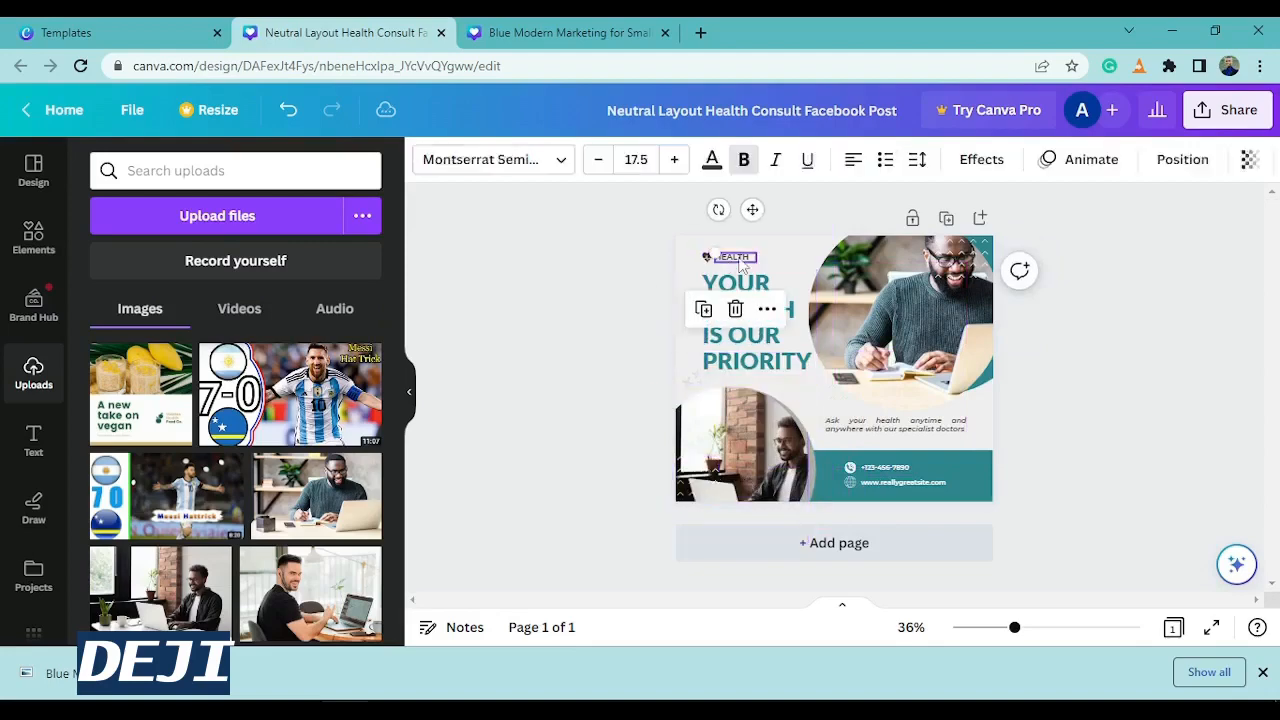
{"action": "left_click", "coordinate": [745, 322]}
Step: Recolor the banner behind the phone number and website, trying brand orange and brown before choosing the photo color #171415
{"action": "left_click", "coordinate": [978, 485]}
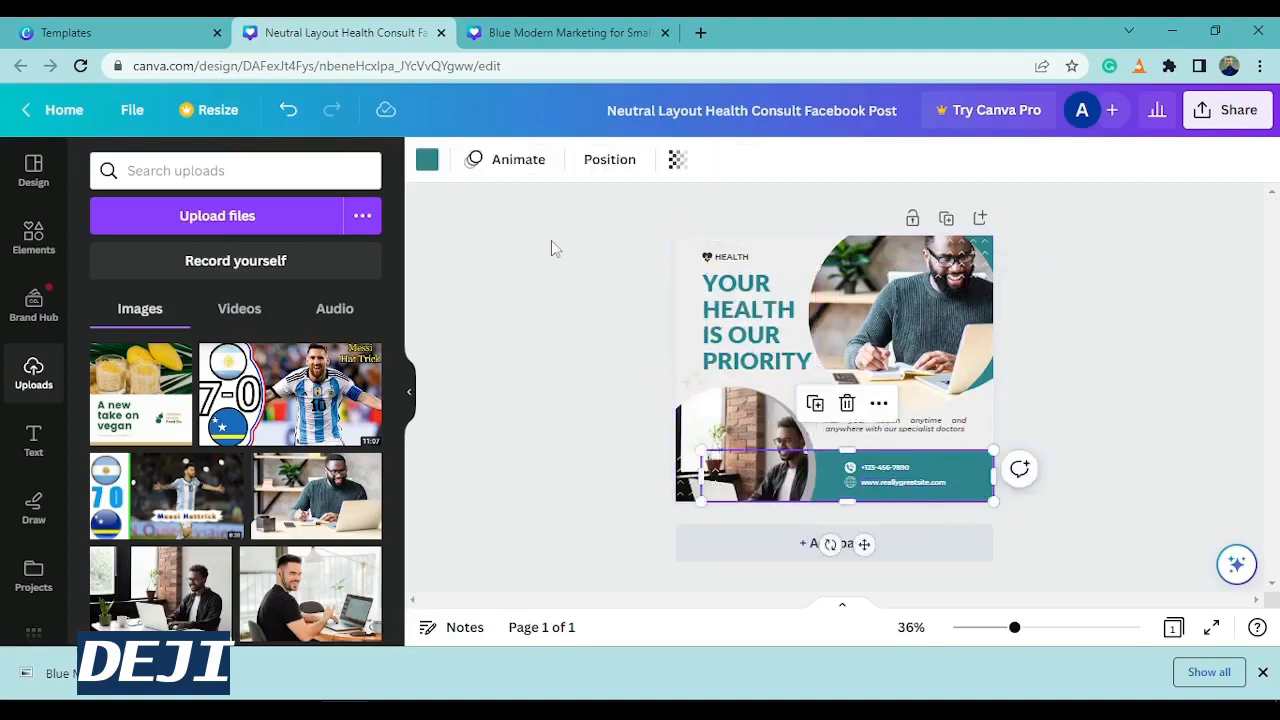
{"action": "left_click", "coordinate": [428, 162]}
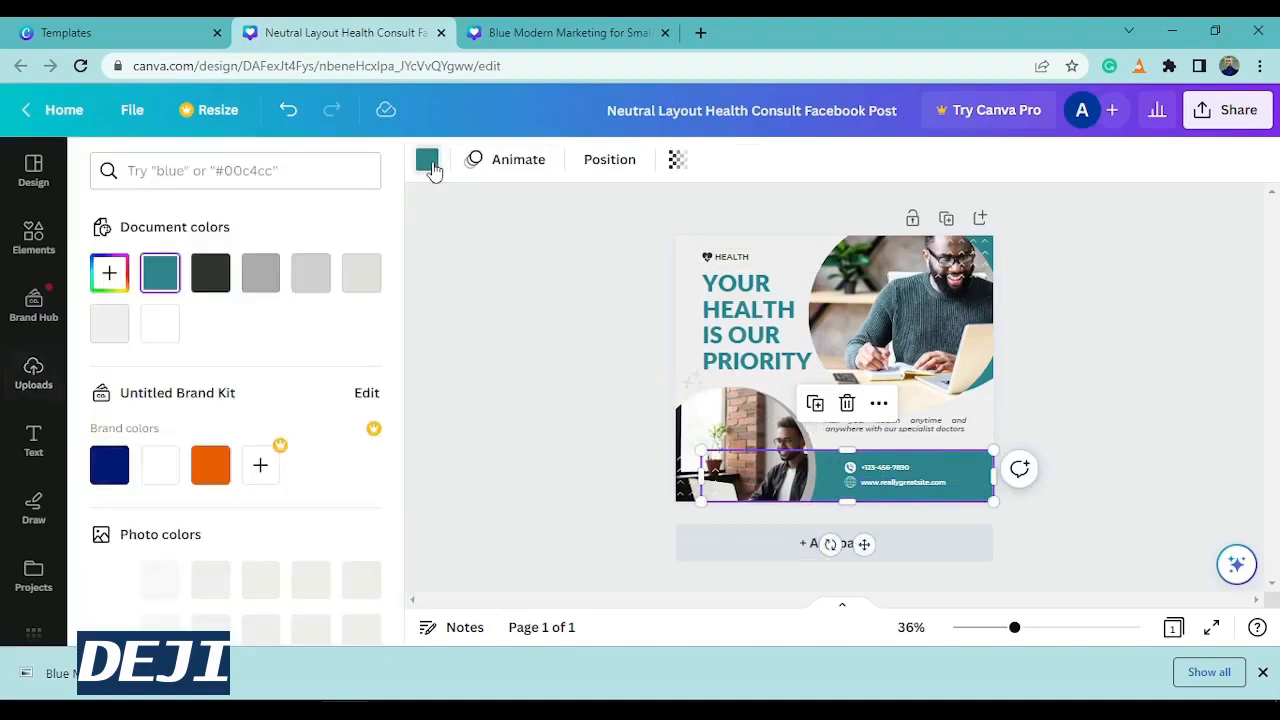
{"action": "left_click", "coordinate": [207, 474]}
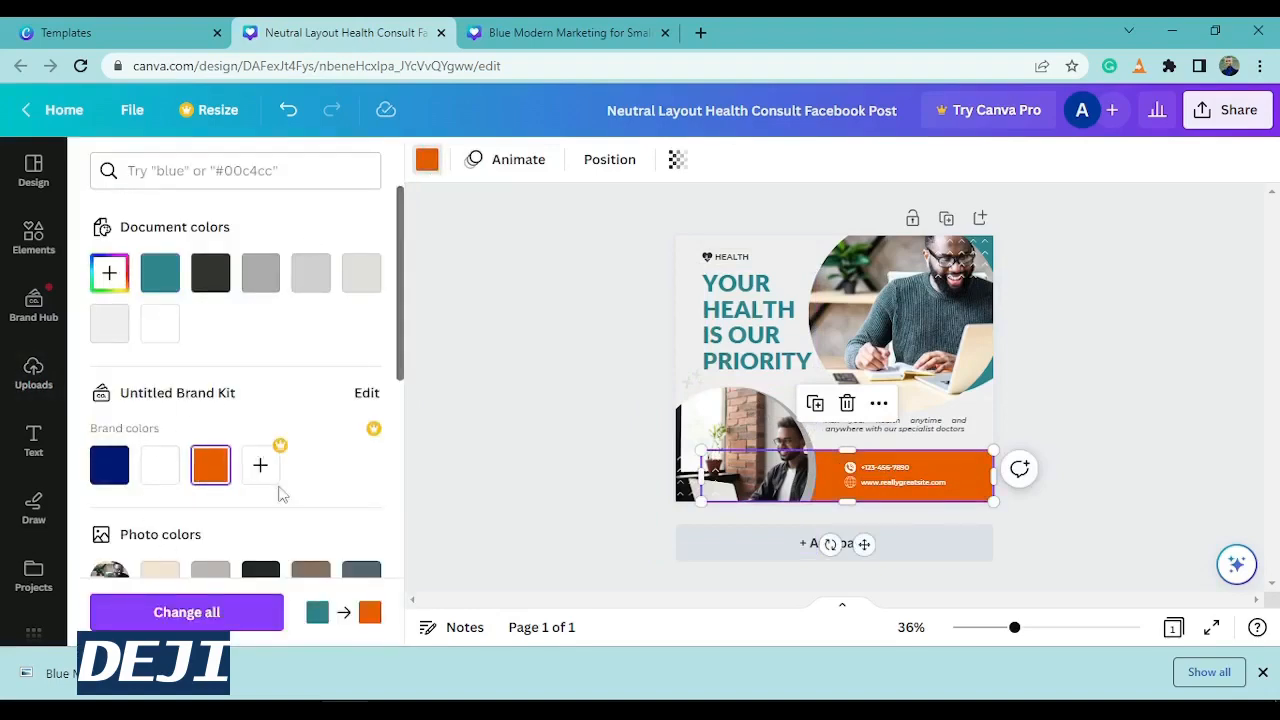
{"action": "left_click", "coordinate": [323, 576]}
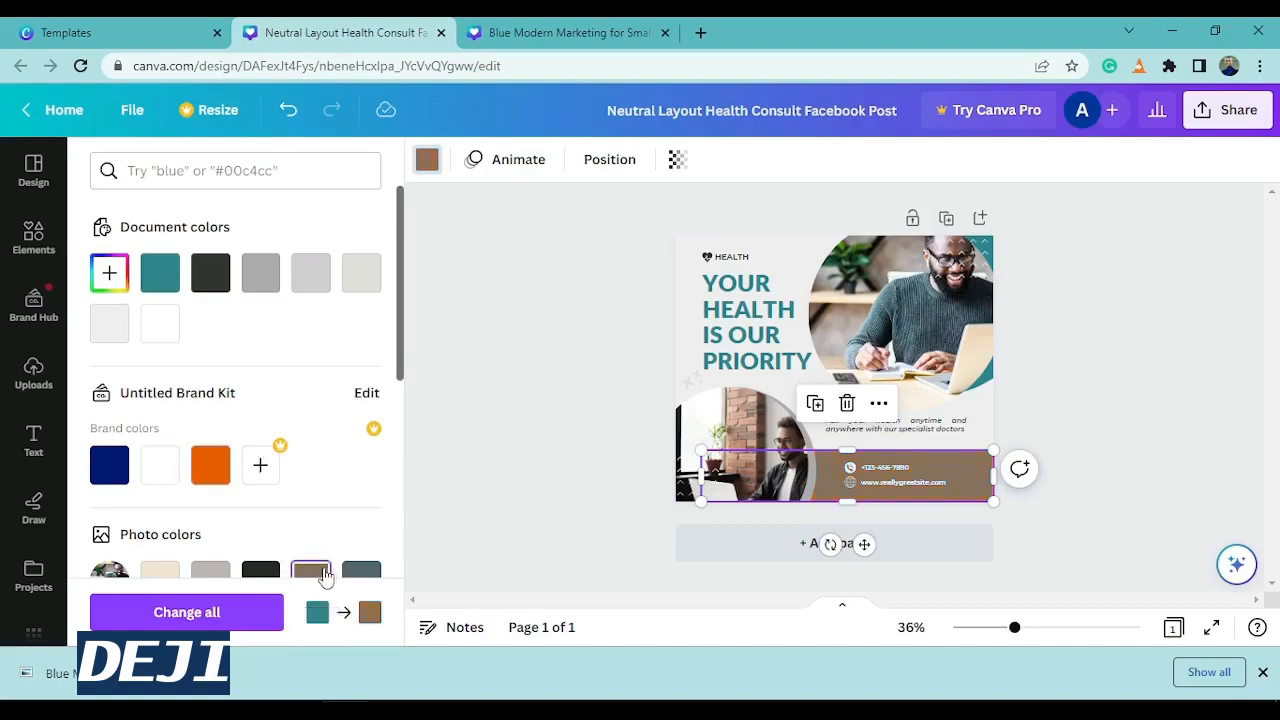
{"action": "left_click_drag", "start_coordinate": [401, 366], "coordinate": [403, 475]}
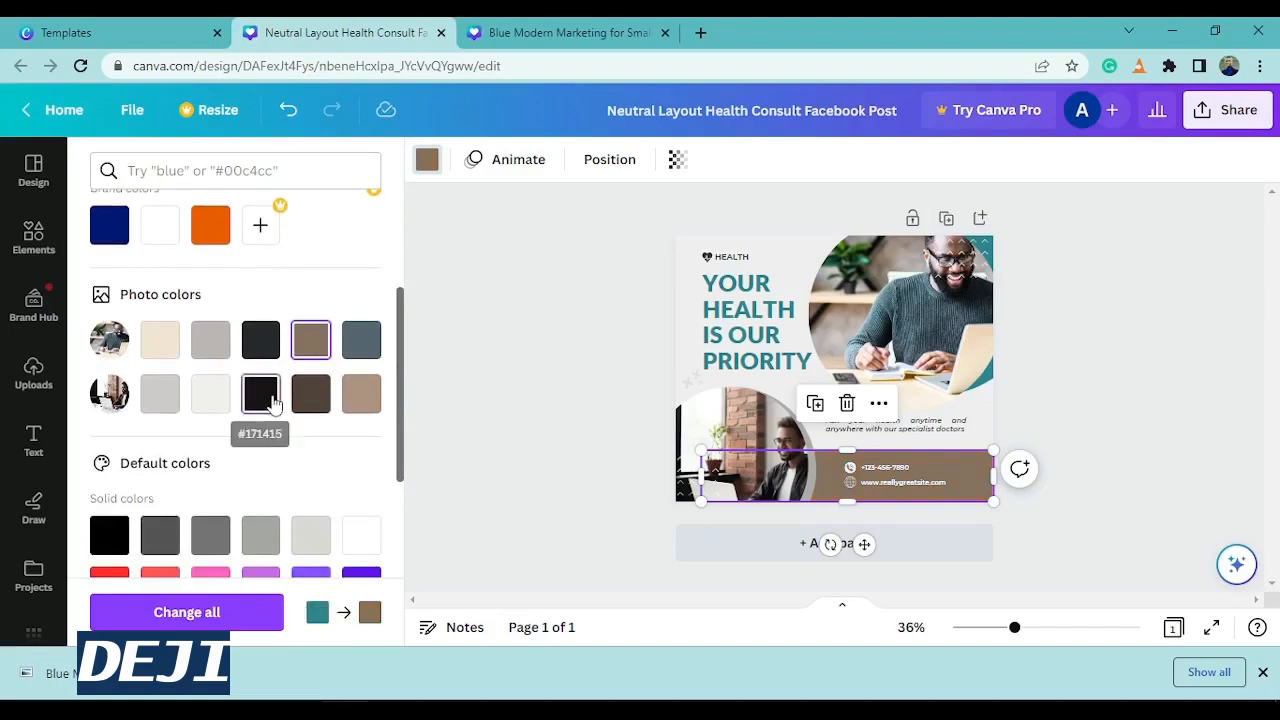
{"action": "left_click", "coordinate": [275, 400]}
{"action": "left_click_drag", "start_coordinate": [660, 305], "coordinate": [800, 251]}
{"action": "left_click", "coordinate": [797, 252]}
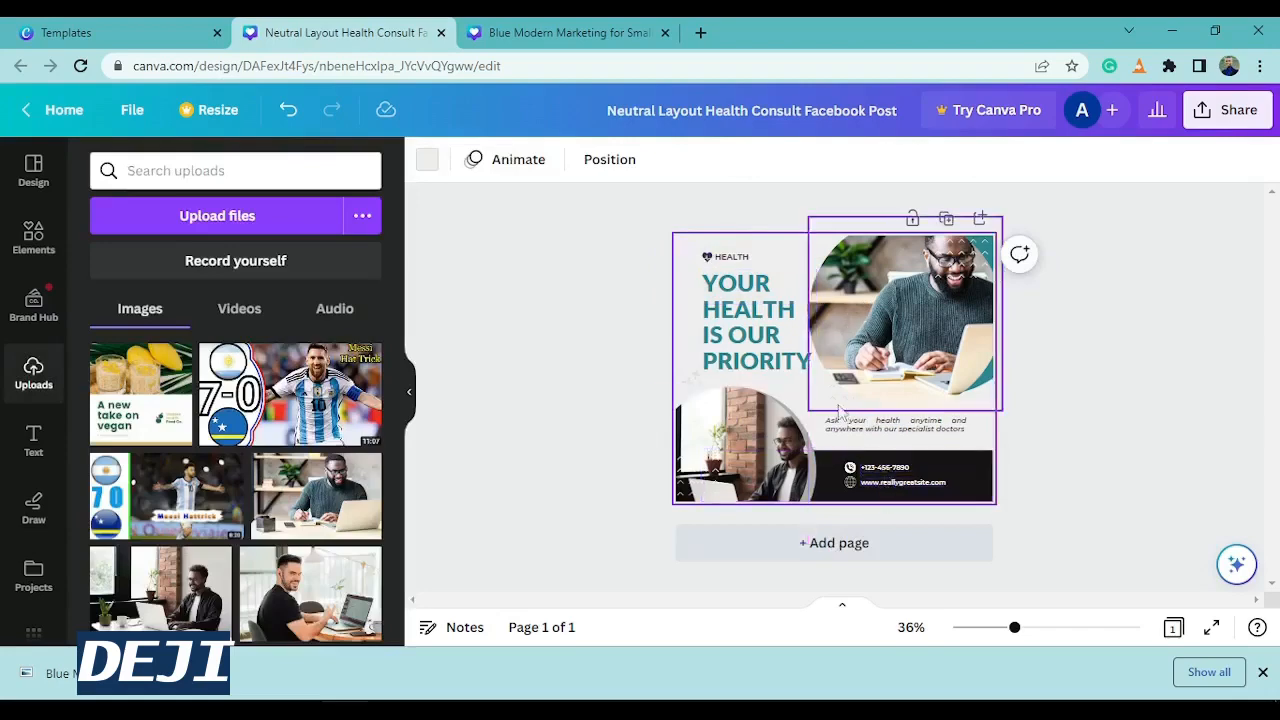
{"action": "left_click", "coordinate": [880, 481]}
{"action": "left_click", "coordinate": [878, 468]}
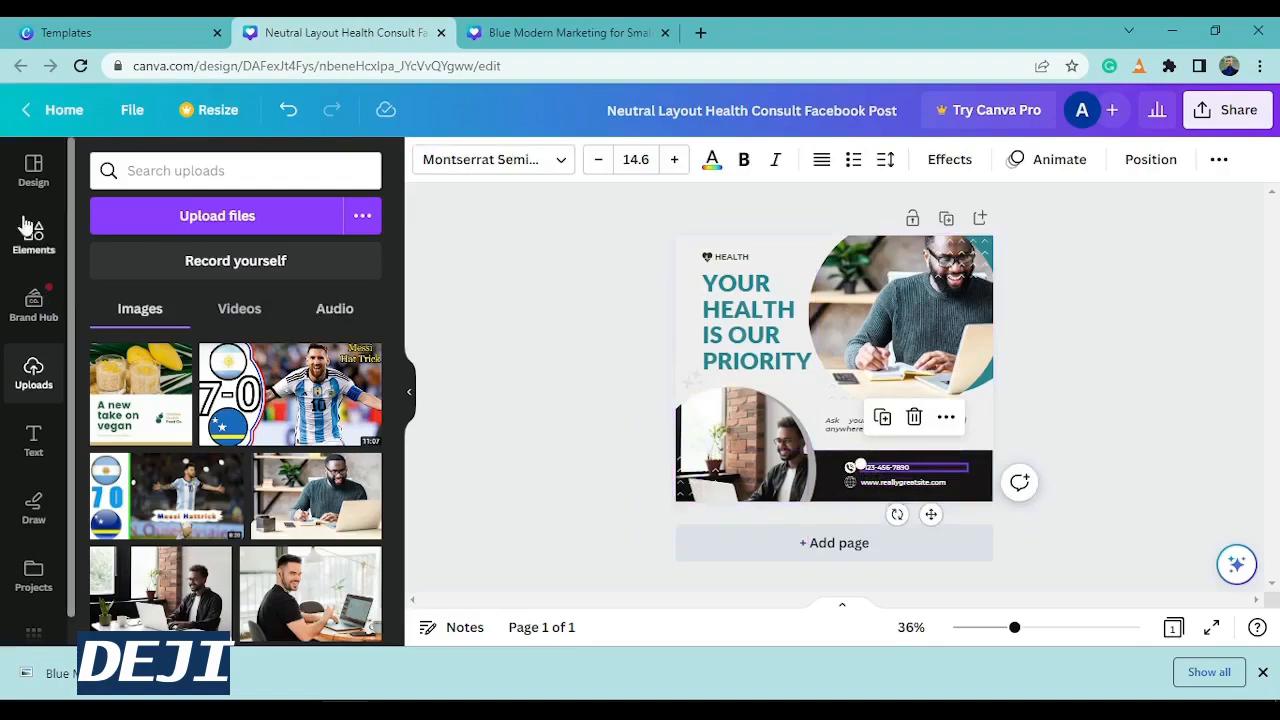
Step: Browse the Facebook Post templates and apply the Barber Shop template to the page
{"action": "left_click", "coordinate": [36, 168]}
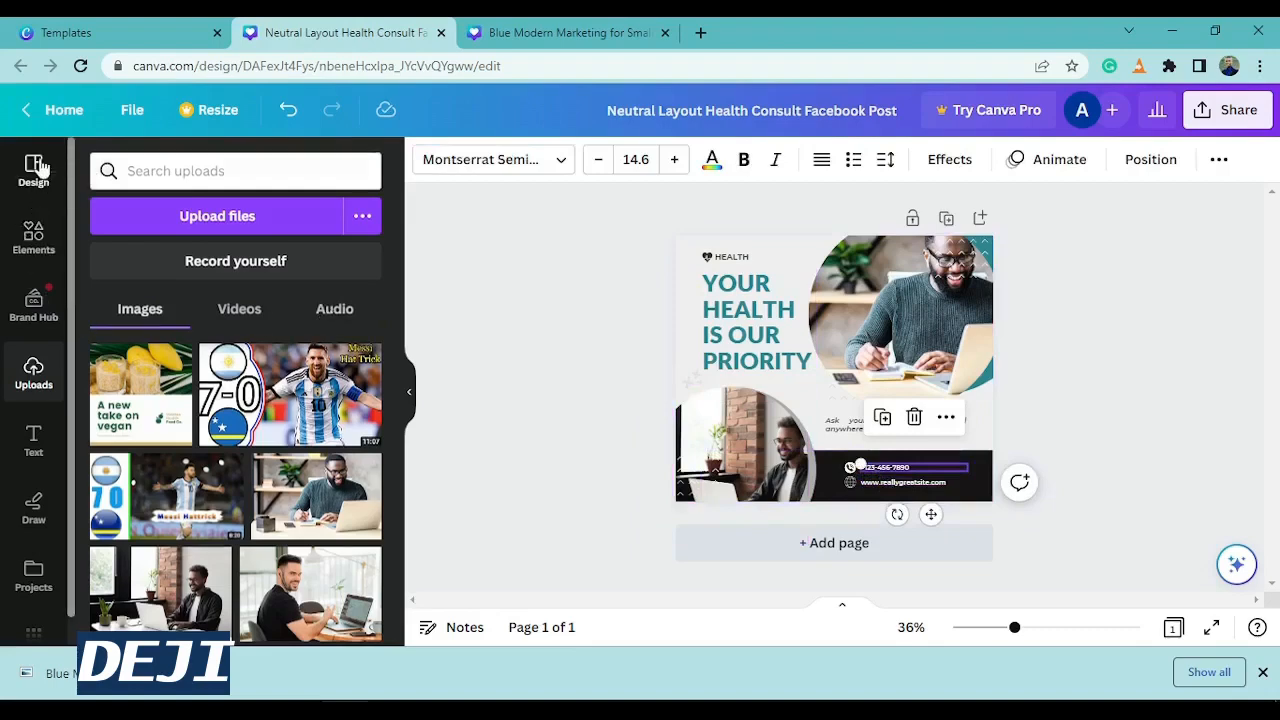
{"action": "scroll", "coordinate": [398, 288], "scroll_direction": "down", "scroll_amount": 2}
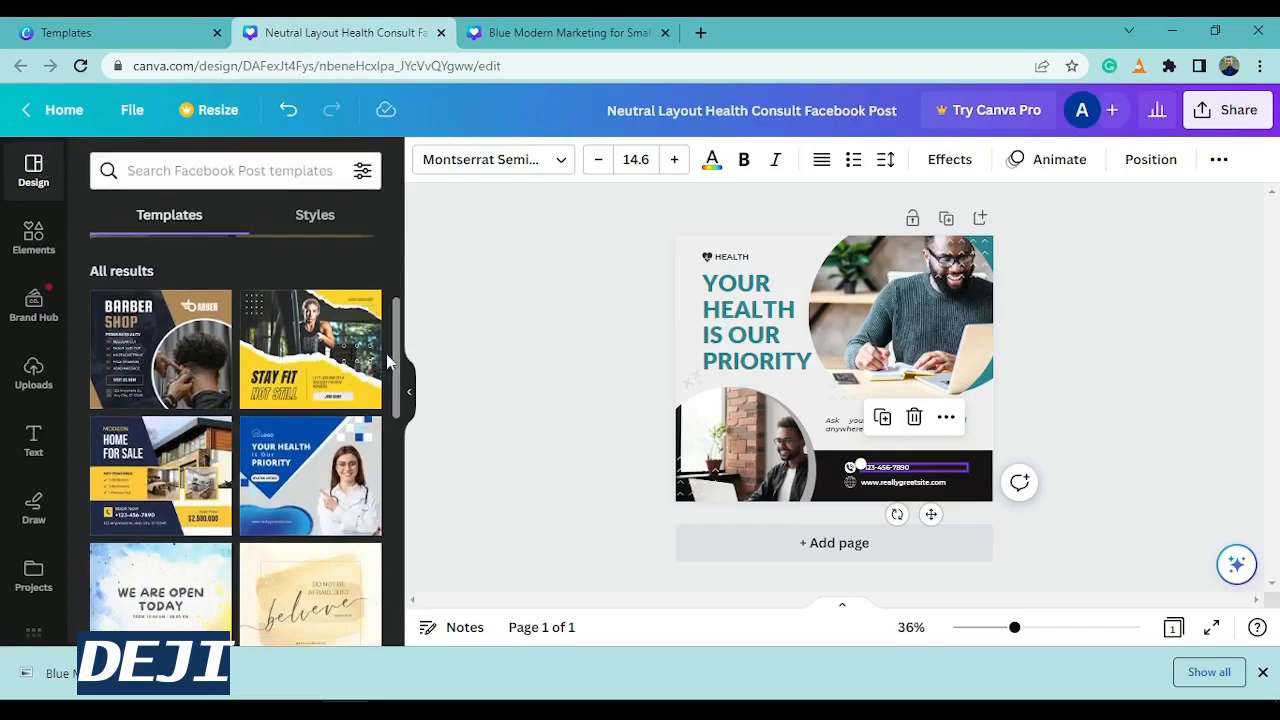
{"action": "scroll", "coordinate": [398, 366], "scroll_direction": "down", "scroll_amount": 1}
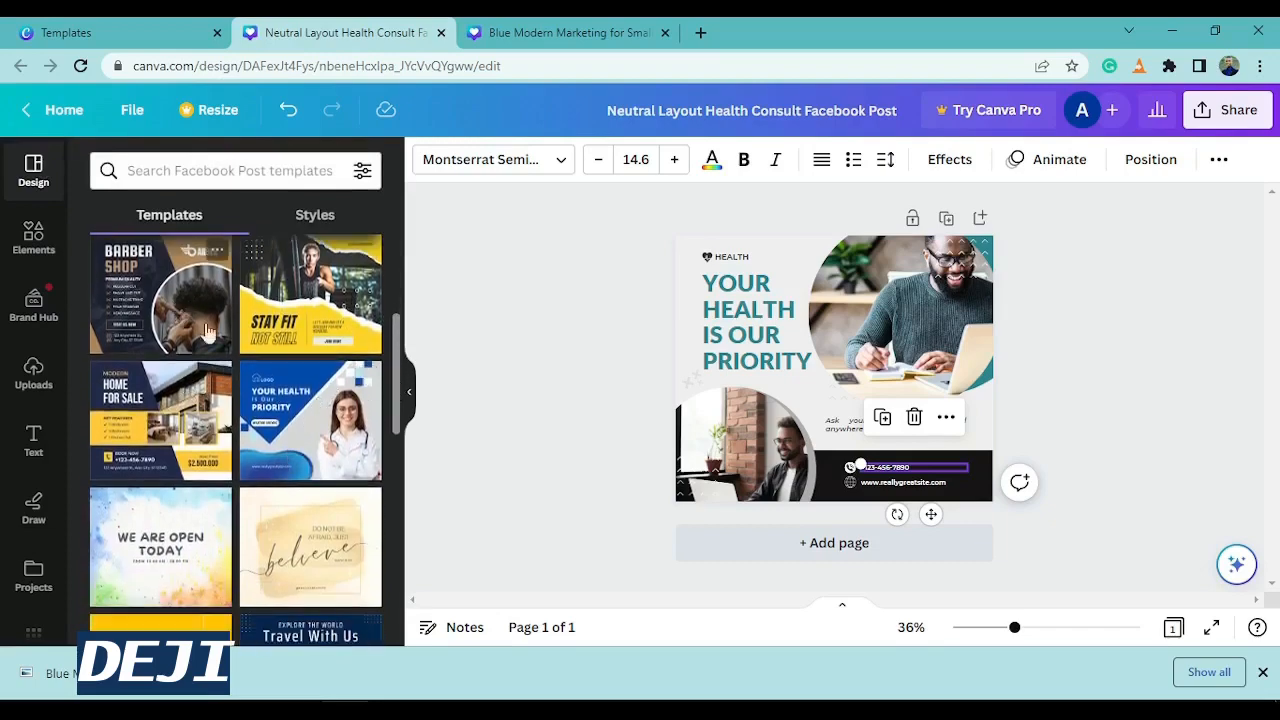
{"action": "left_click", "coordinate": [163, 280]}
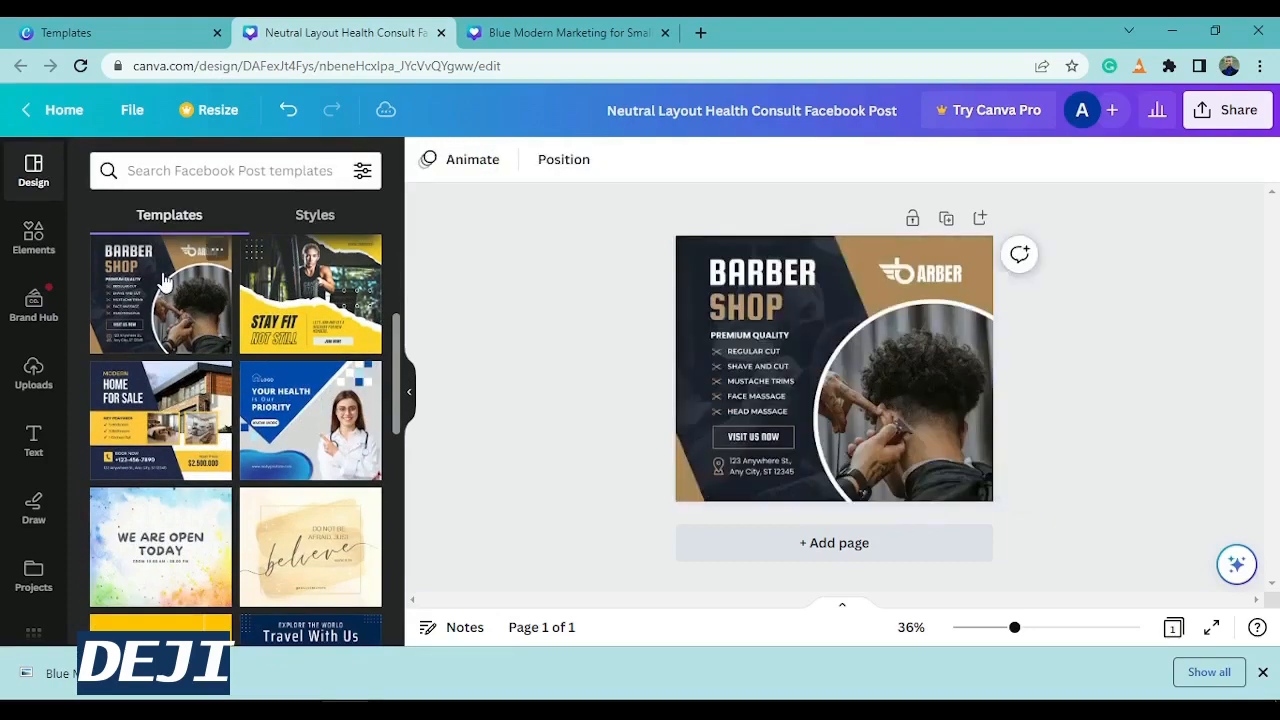
Step: Replace the haircut photo in the Barber Shop post's round frame with the uploaded photo of a man at a laptop by a brick wall
{"action": "left_click", "coordinate": [930, 405]}
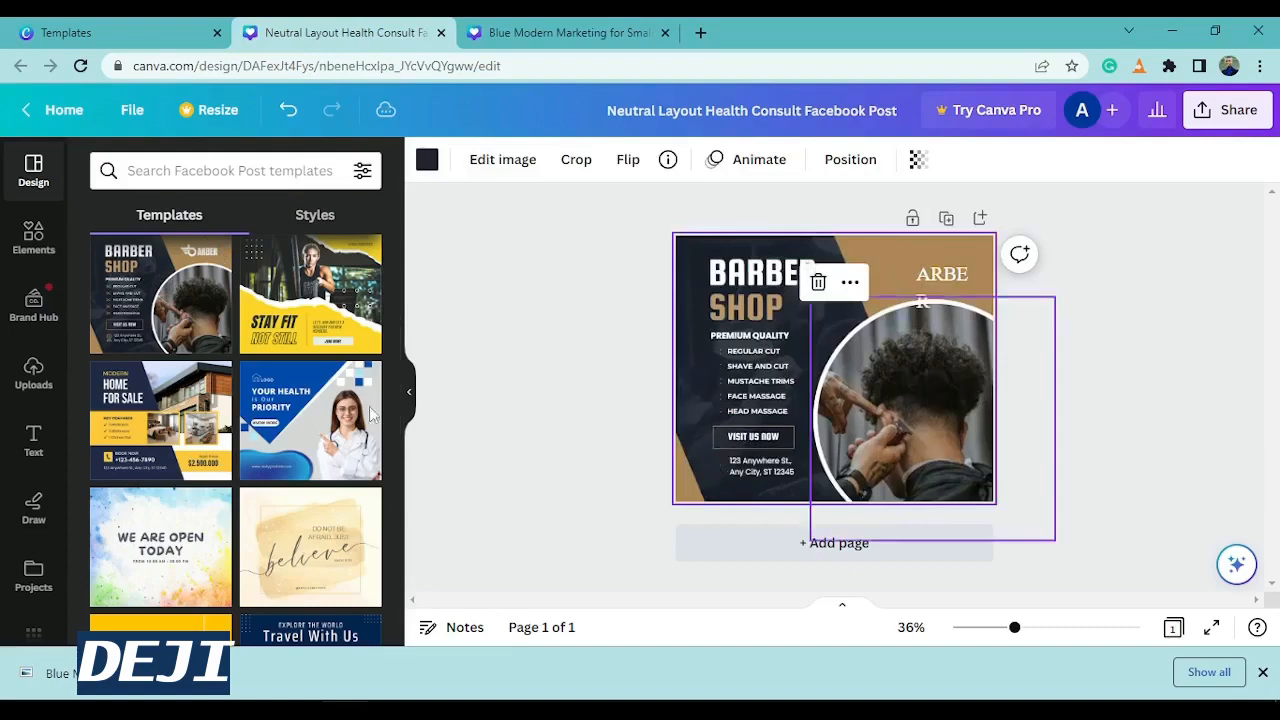
{"action": "left_click", "coordinate": [40, 380]}
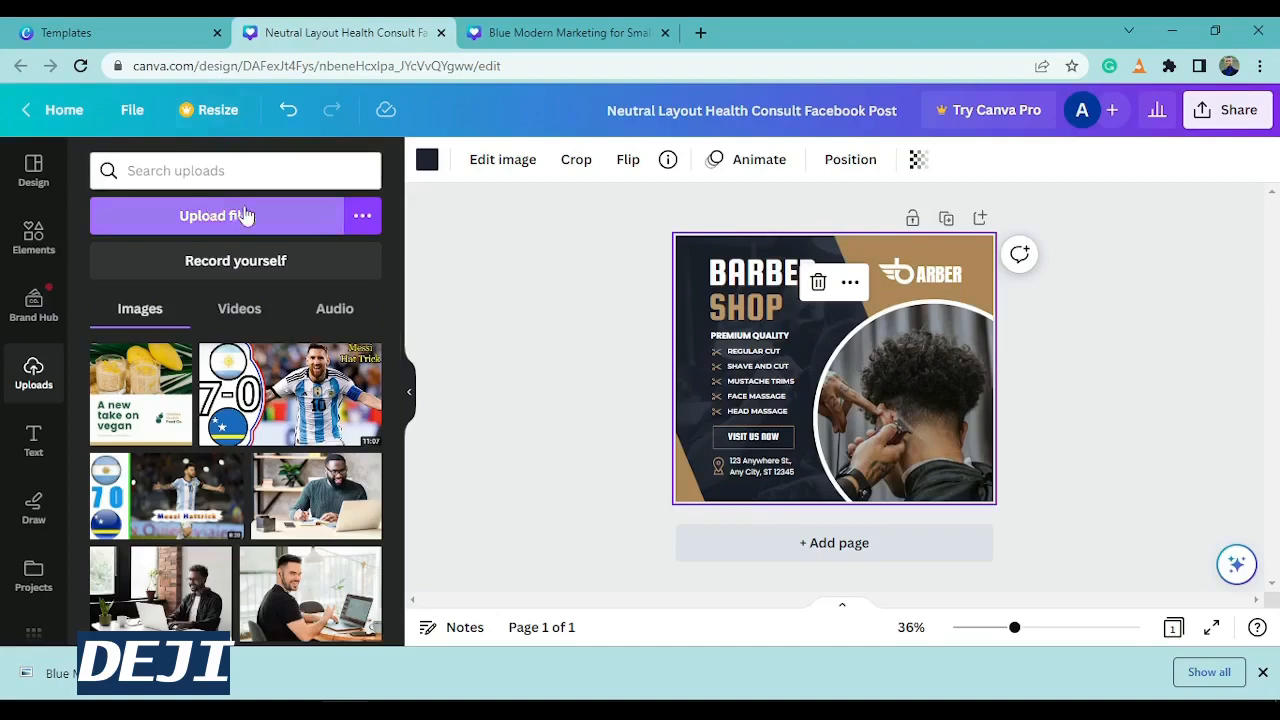
{"action": "left_click", "coordinate": [172, 588]}
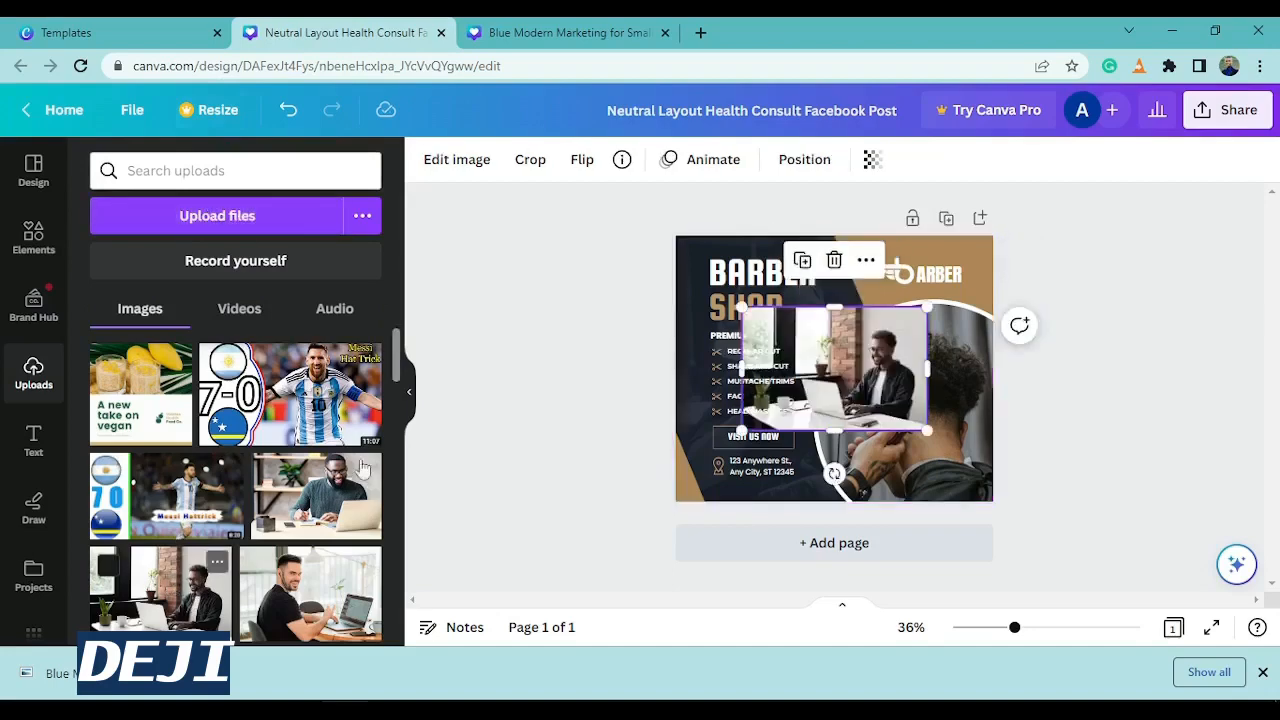
{"action": "mouse_move", "coordinate": [878, 388]}
{"action": "left_mouse_down"}
{"action": "mouse_move", "coordinate": [937, 418]}
{"action": "mouse_move", "coordinate": [885, 388]}
{"action": "mouse_move", "coordinate": [902, 396]}
{"action": "left_mouse_up"}
{"action": "left_click", "coordinate": [898, 272]}
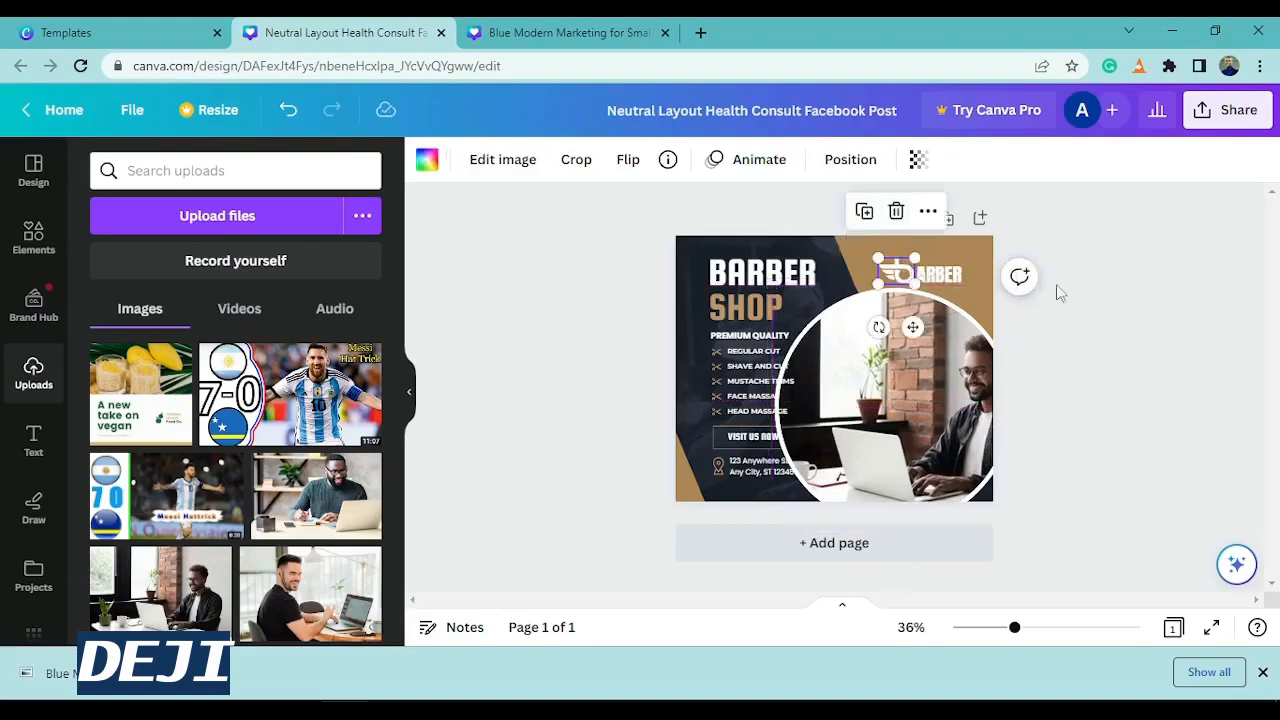
{"action": "left_click", "coordinate": [1097, 333]}
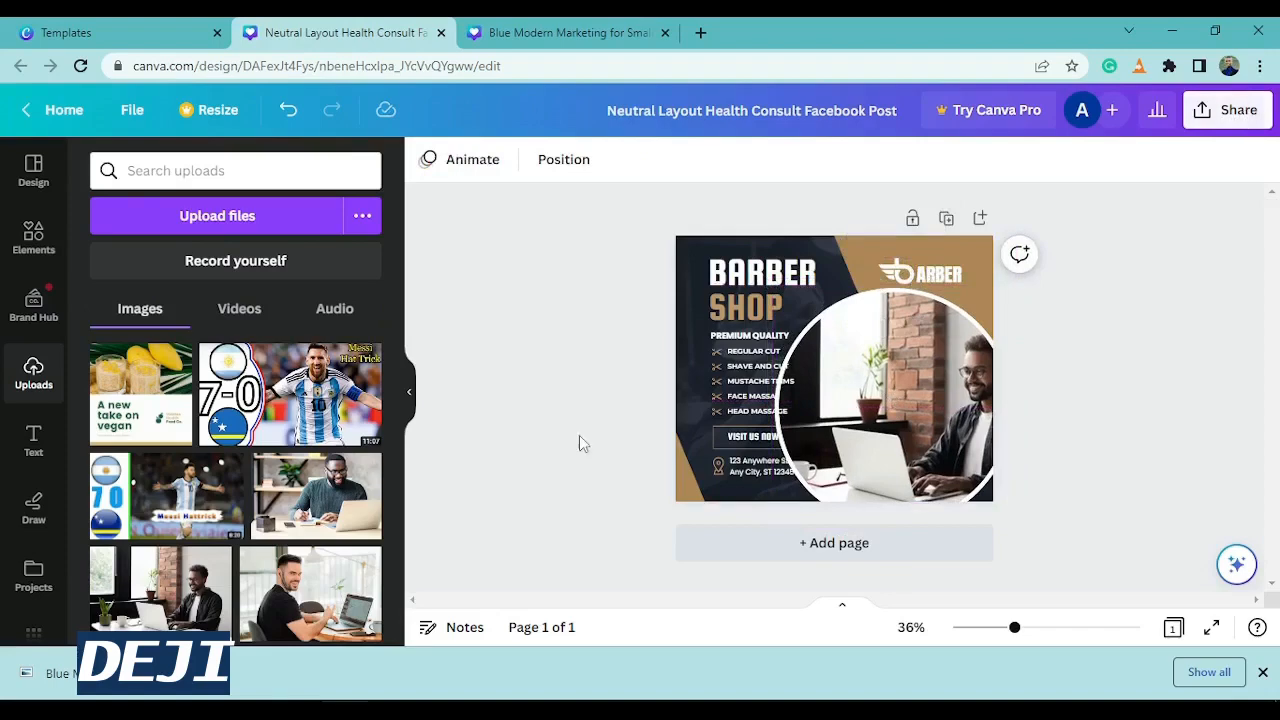
Step: Return to the Canva home page and clear the "google ads" text from its search
{"action": "left_click", "coordinate": [437, 714]}
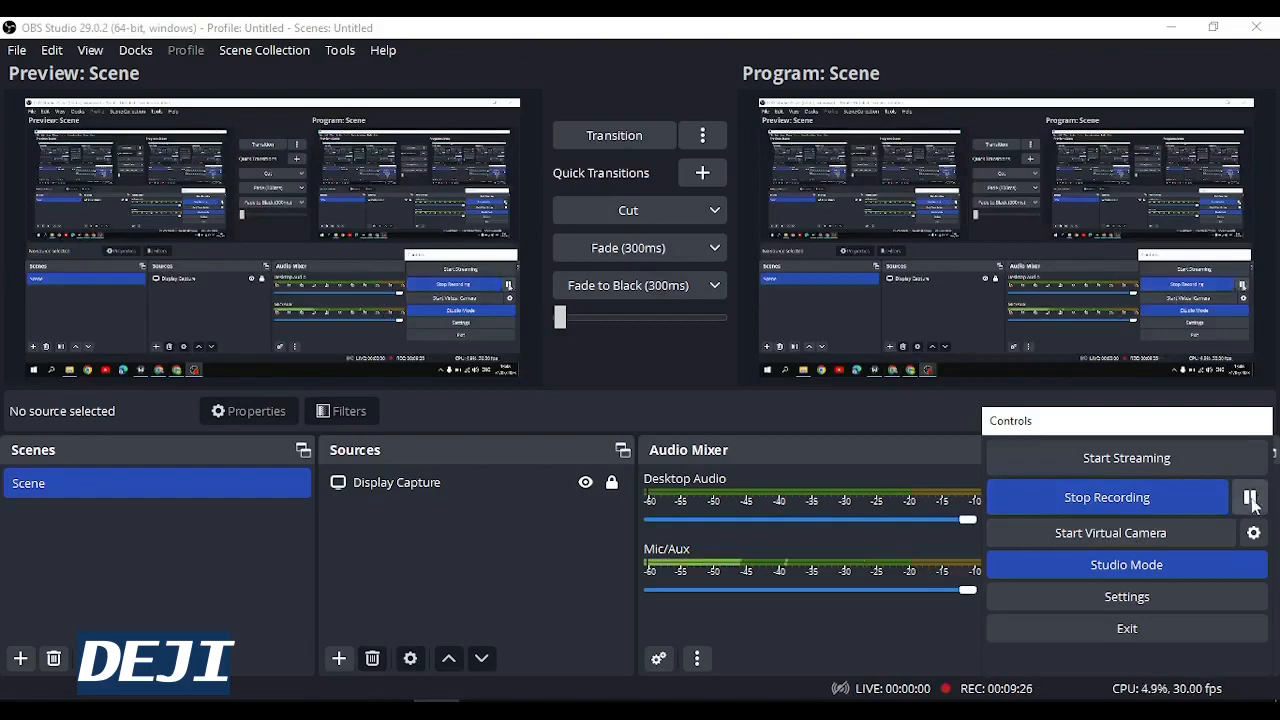
{"action": "left_click", "coordinate": [350, 712]}
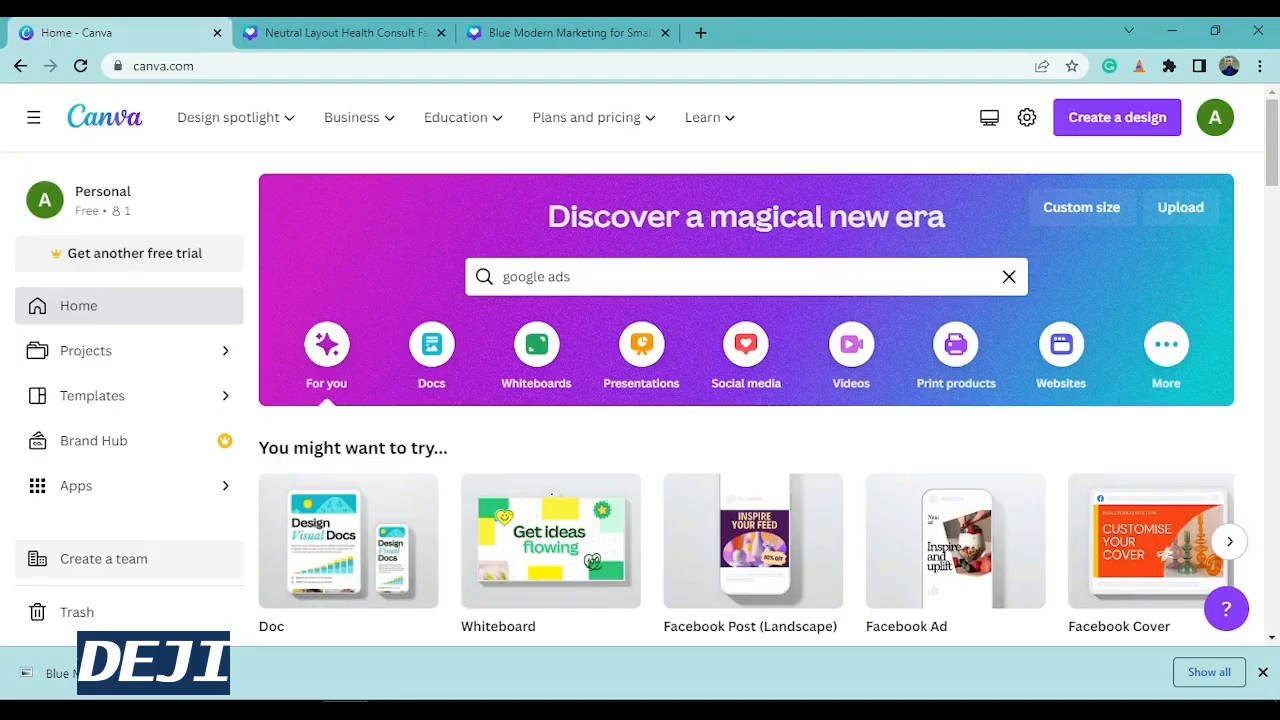
{"action": "left_click", "coordinate": [1008, 276]}
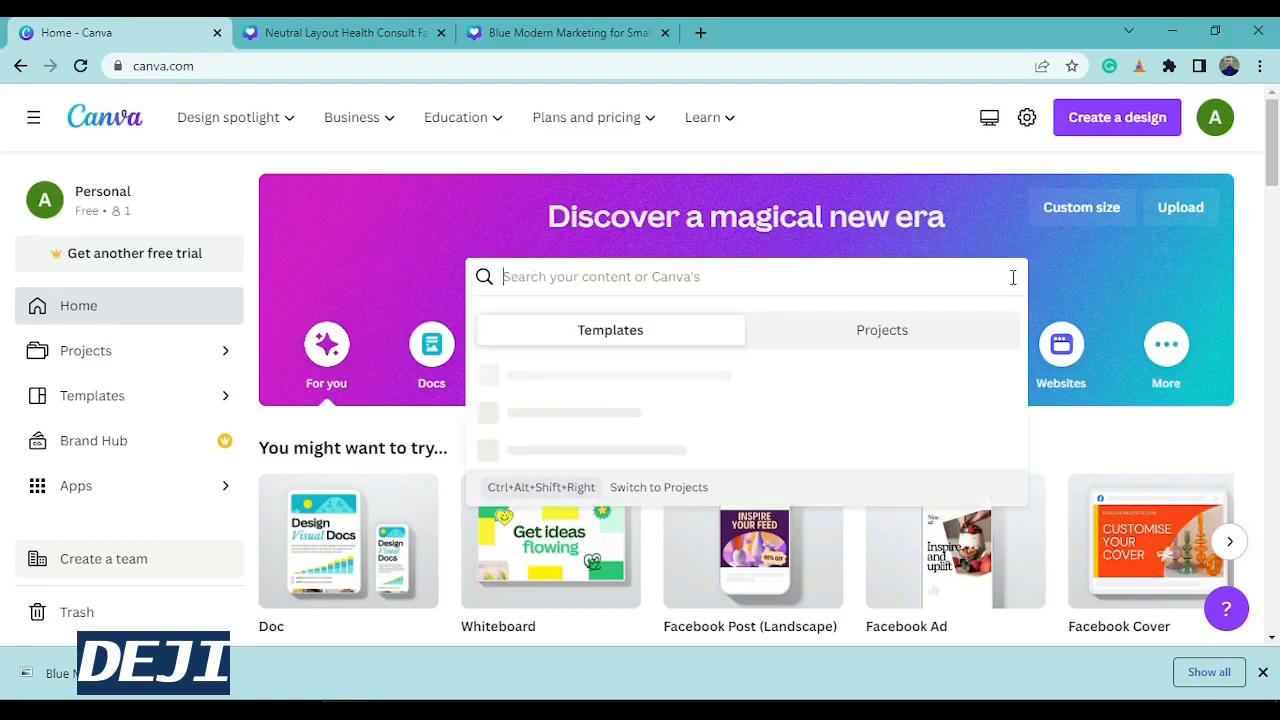
{"action": "left_click", "coordinate": [448, 172]}
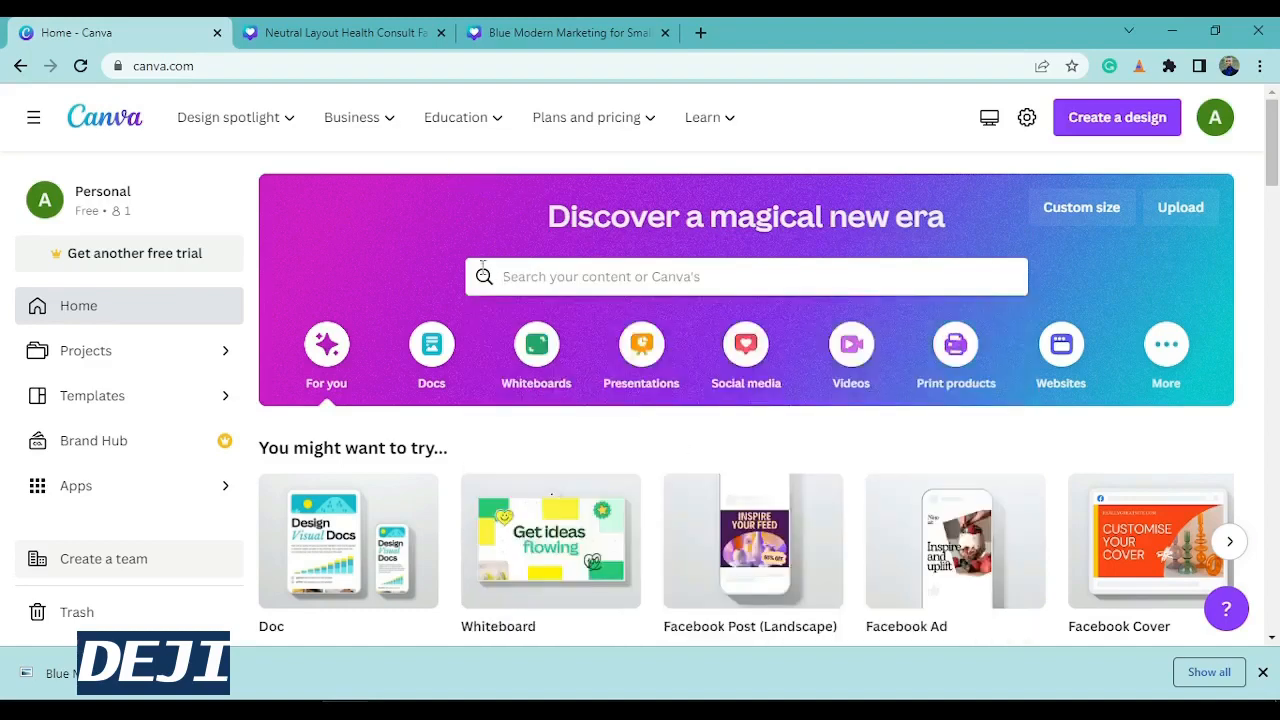
{"action": "left_click", "coordinate": [440, 712]}
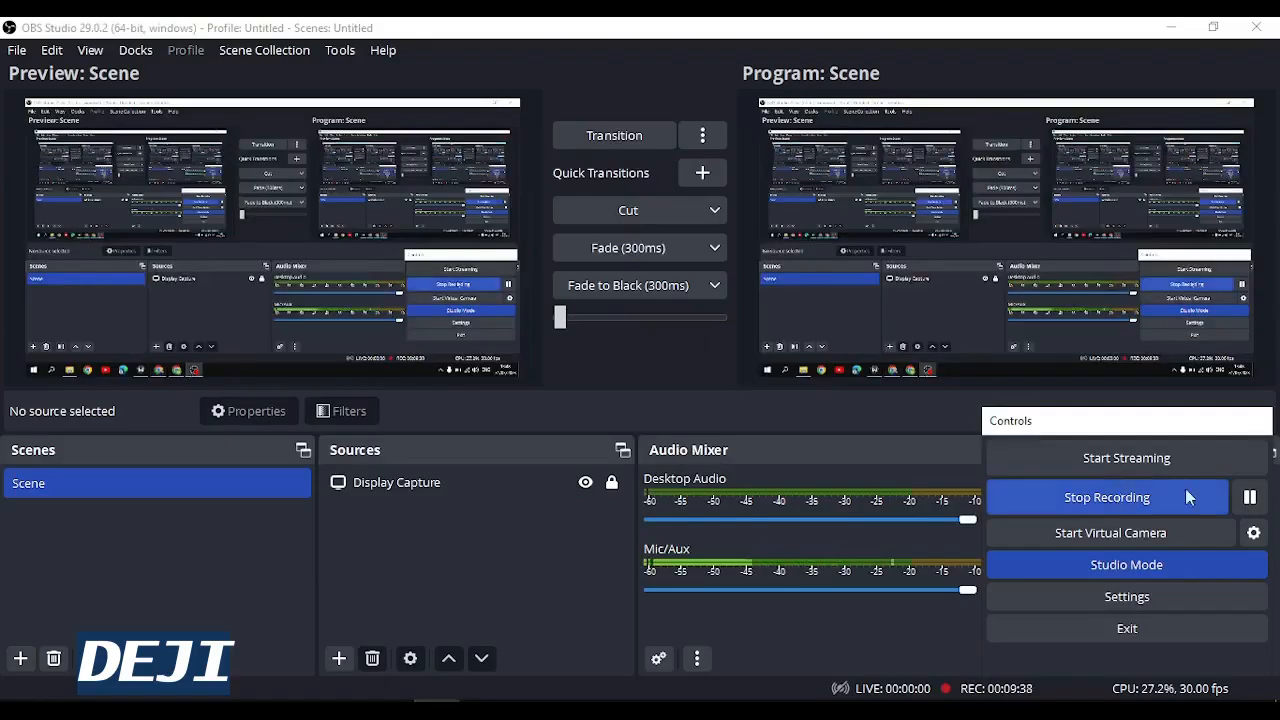
{"action": "left_click", "coordinate": [1250, 500]}
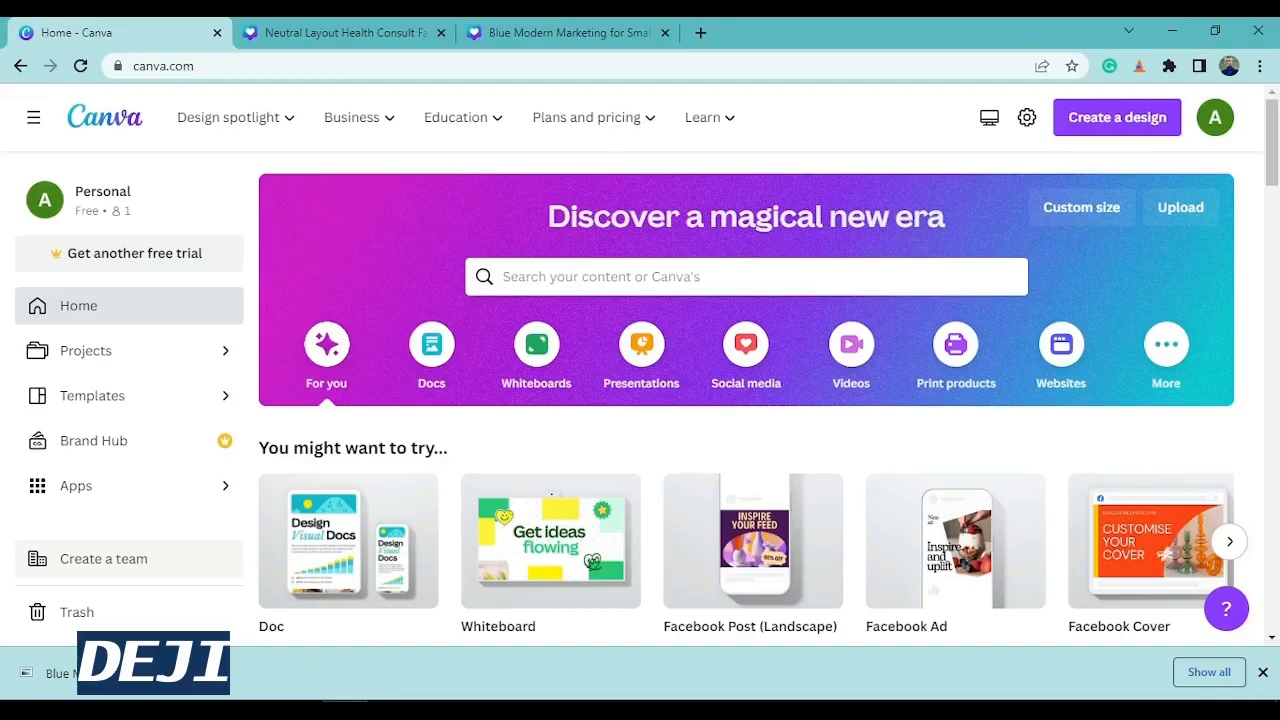
{"action": "left_click", "coordinate": [348, 711]}
Step: Create a new custom-size design 1024 px wide and 512 px high, and browse its suggested templates
{"action": "left_click", "coordinate": [1076, 210]}
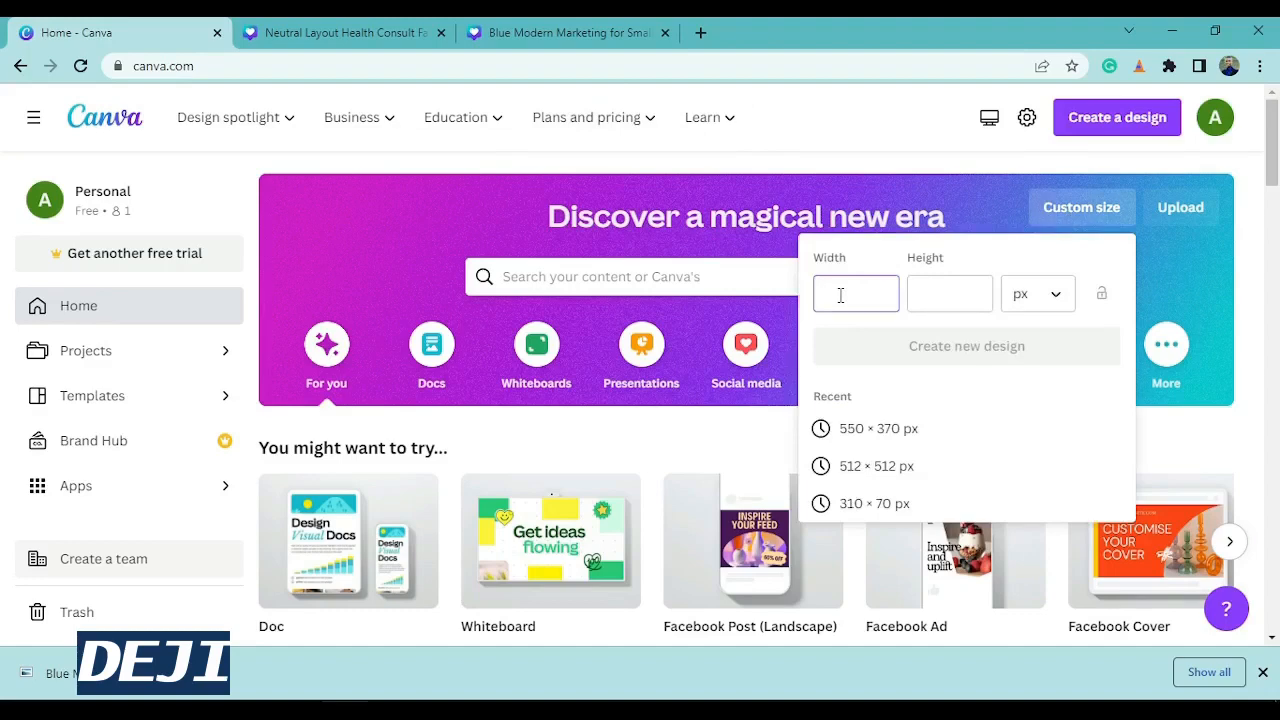
{"action": "type", "text": "1024"}
{"action": "left_click", "coordinate": [962, 298]}
{"action": "type", "text": "51"}
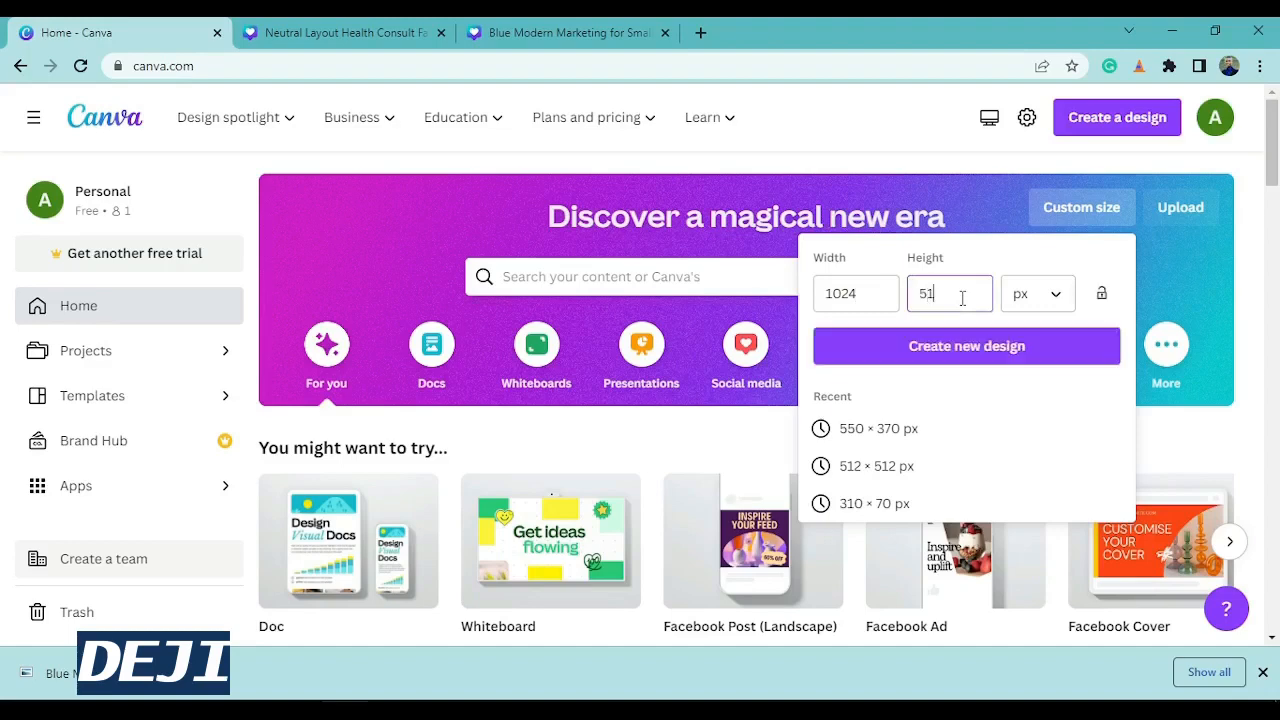
{"action": "type", "text": "2"}
{"action": "left_click", "coordinate": [969, 352]}
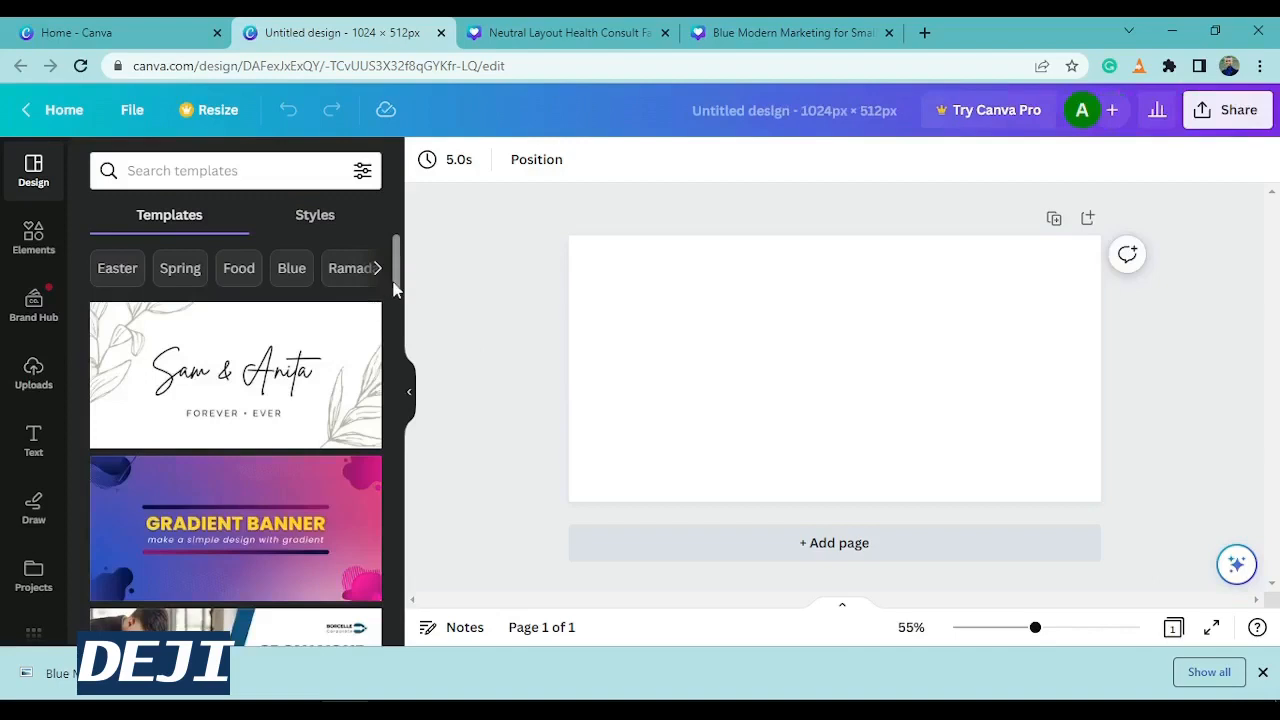
{"action": "left_click_drag", "start_coordinate": [393, 289], "coordinate": [399, 349]}
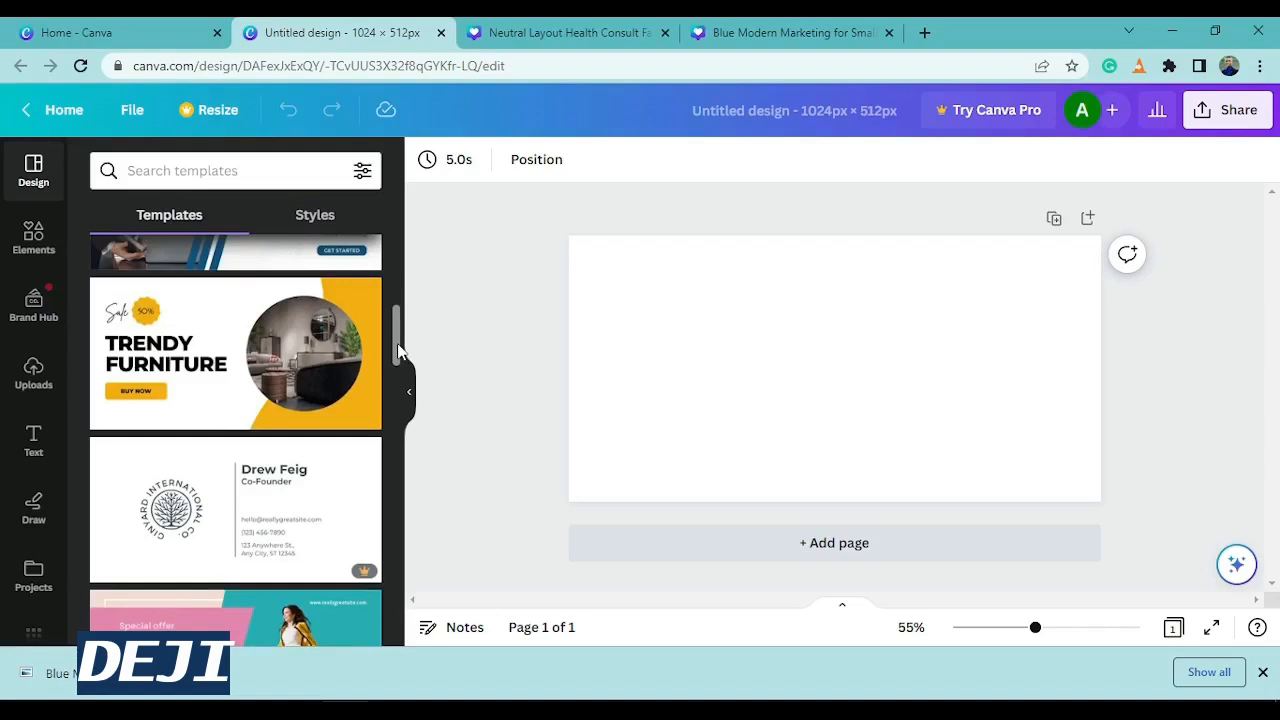
Step: Browse the suggested templates and apply the designer business card with a dark side panel and round portrait to the page
{"action": "mouse_move", "coordinate": [398, 350]}
{"action": "left_mouse_down"}
{"action": "mouse_move", "coordinate": [397, 326]}
{"action": "mouse_move", "coordinate": [393, 345]}
{"action": "left_mouse_up"}
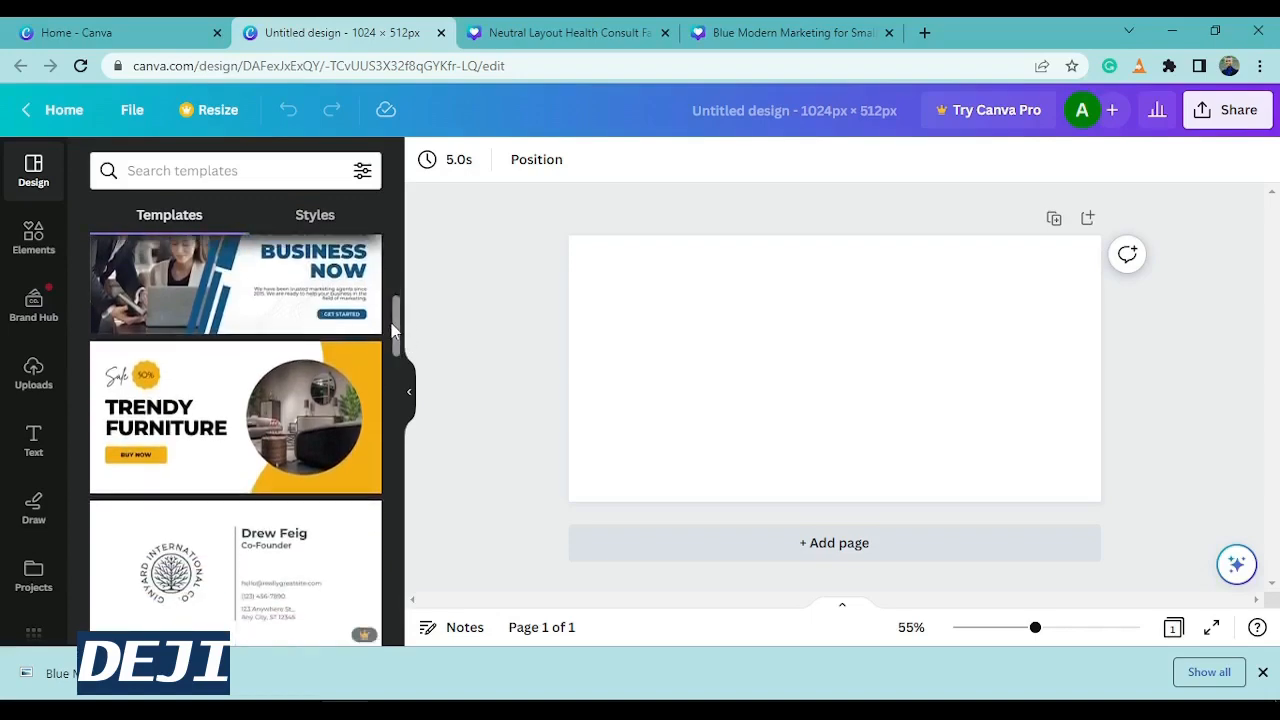
{"action": "left_click_drag", "start_coordinate": [392, 333], "coordinate": [397, 405]}
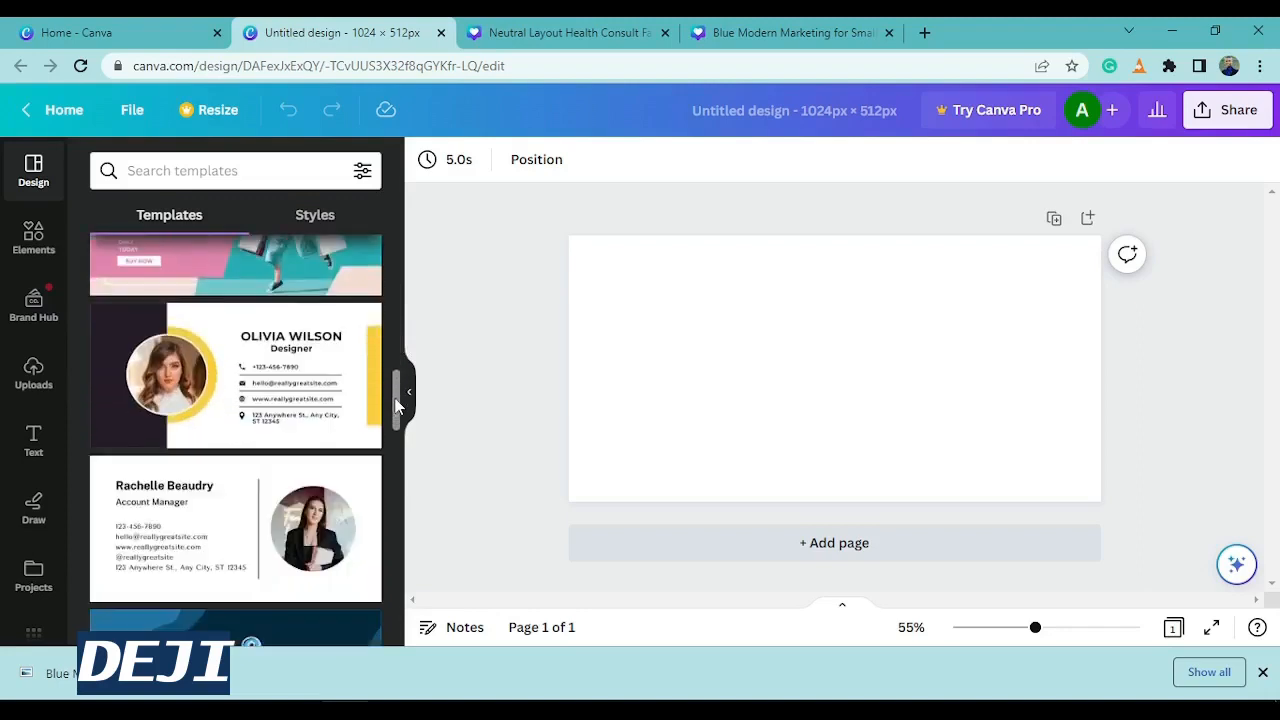
{"action": "left_click", "coordinate": [305, 405]}
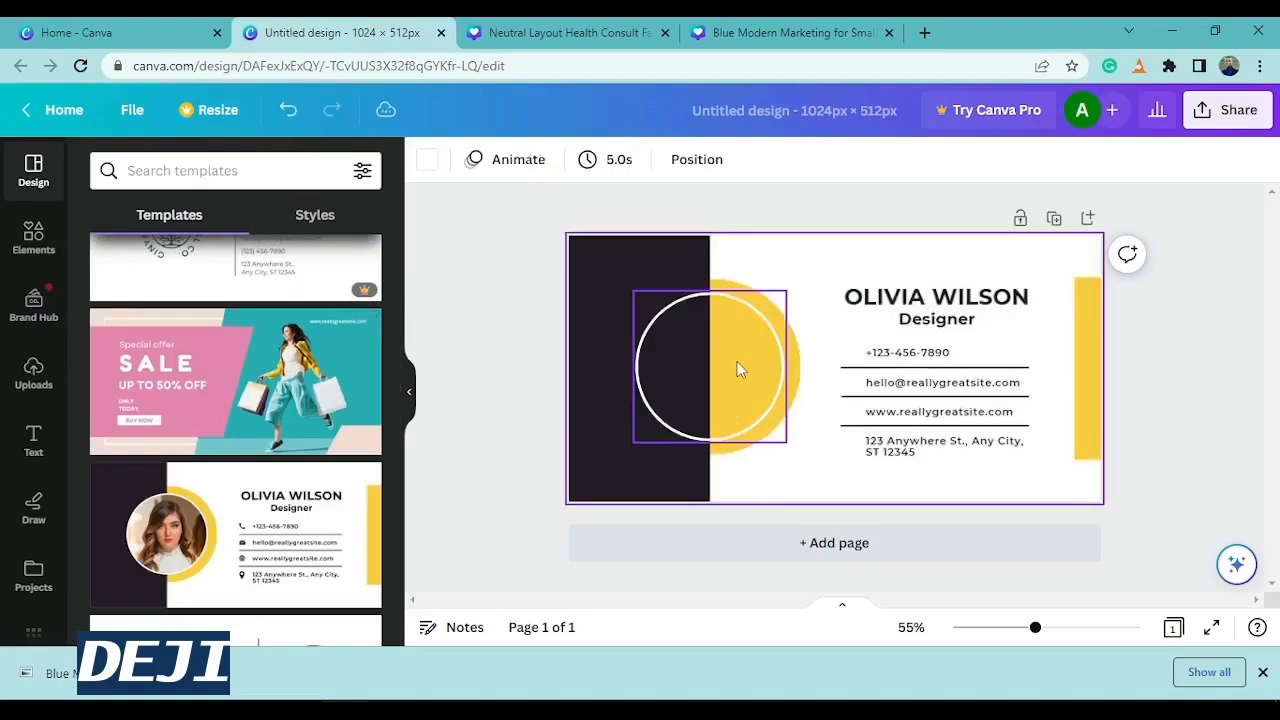
{"action": "left_click", "coordinate": [737, 370]}
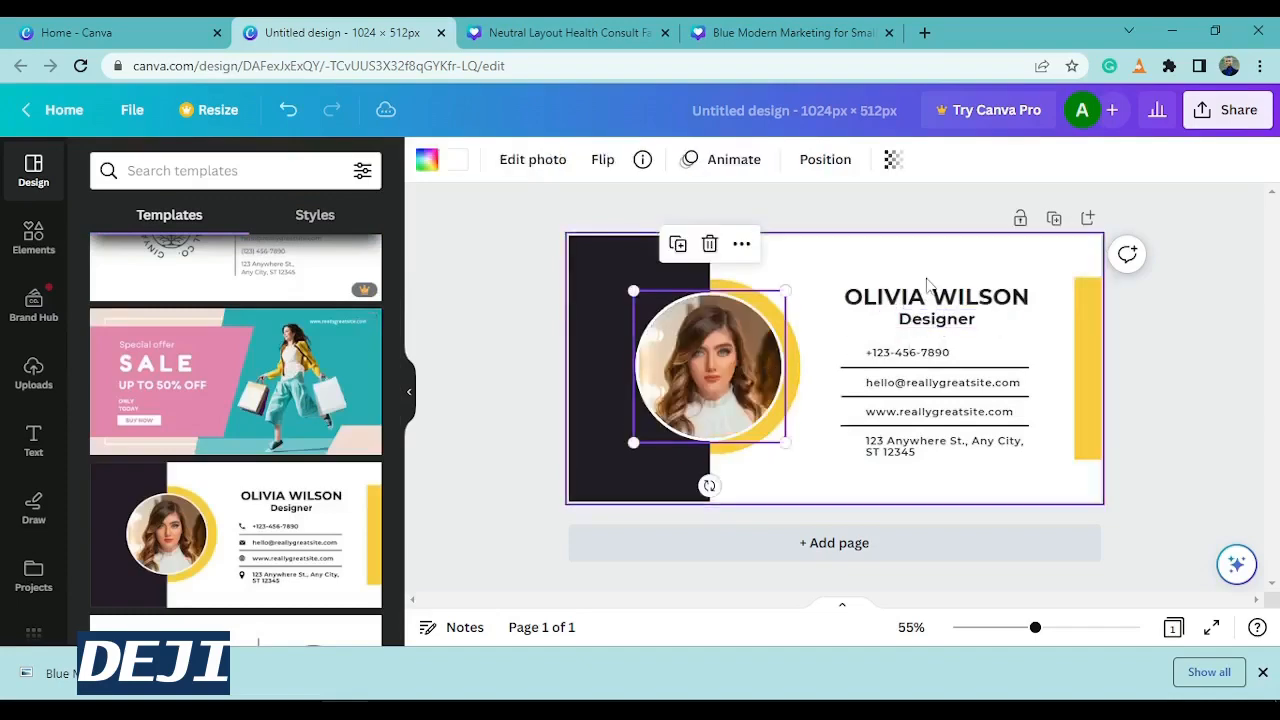
{"action": "left_click", "coordinate": [901, 450]}
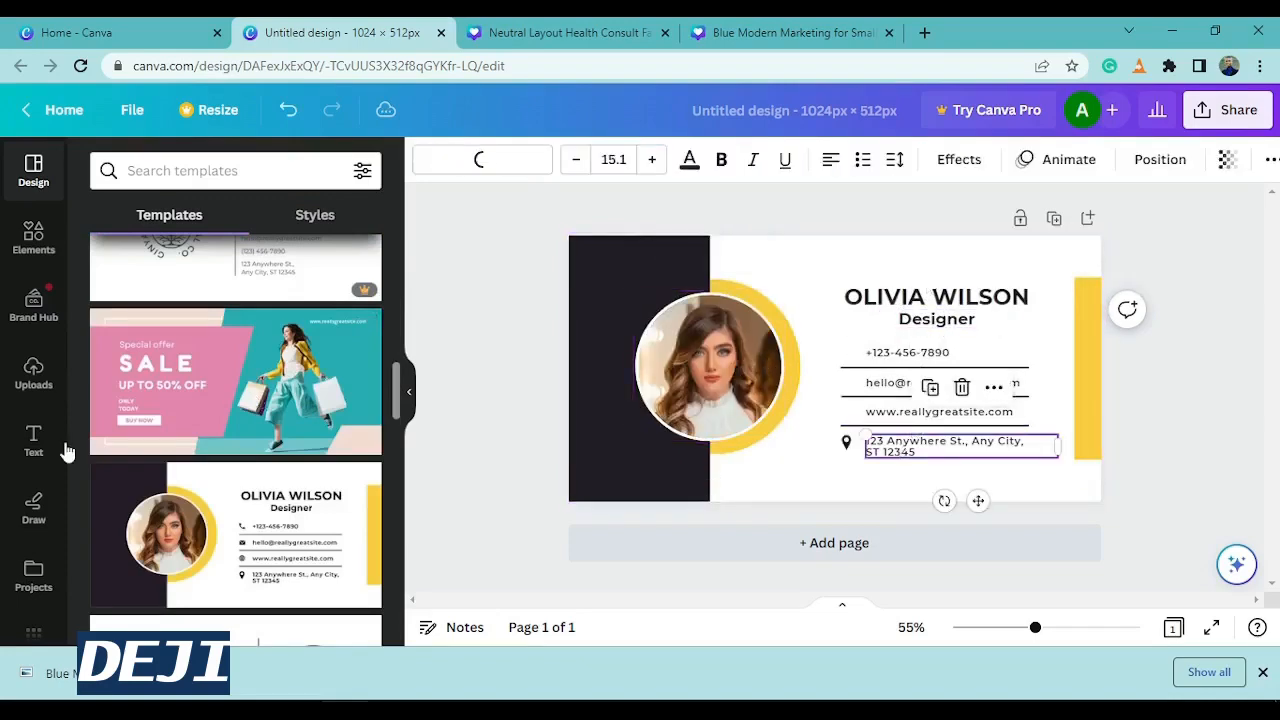
Step: Replace the portrait in the card's round frame with the uploaded photo of a bearded man in a green sweater writing beside a laptop
{"action": "left_click", "coordinate": [31, 380]}
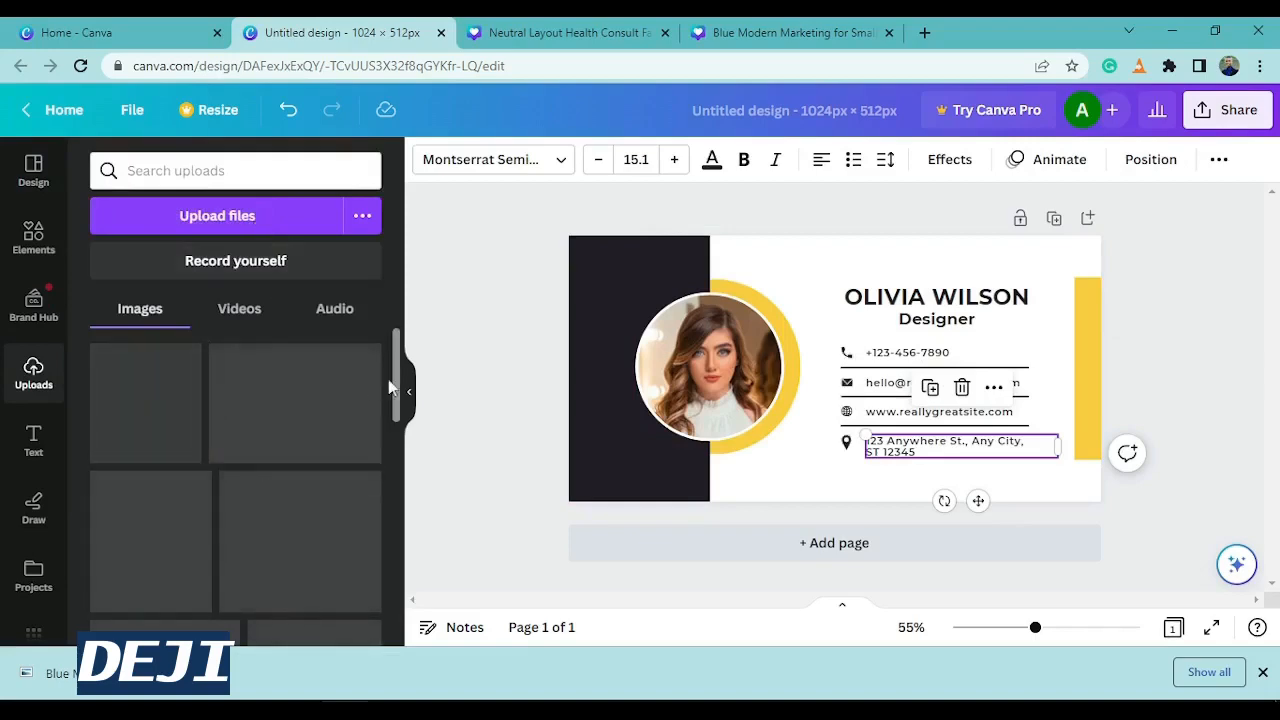
{"action": "scroll", "coordinate": [398, 395], "scroll_direction": "down", "scroll_amount": 1}
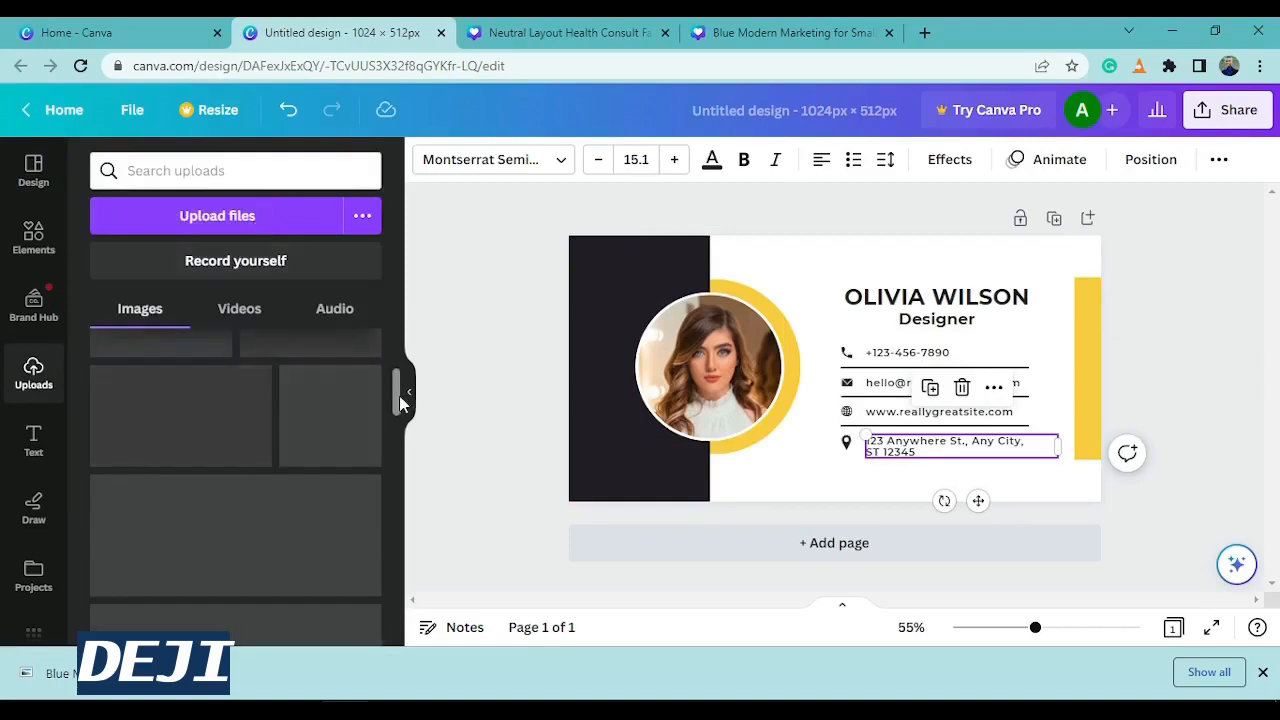
{"action": "left_click_drag", "start_coordinate": [399, 386], "coordinate": [394, 327]}
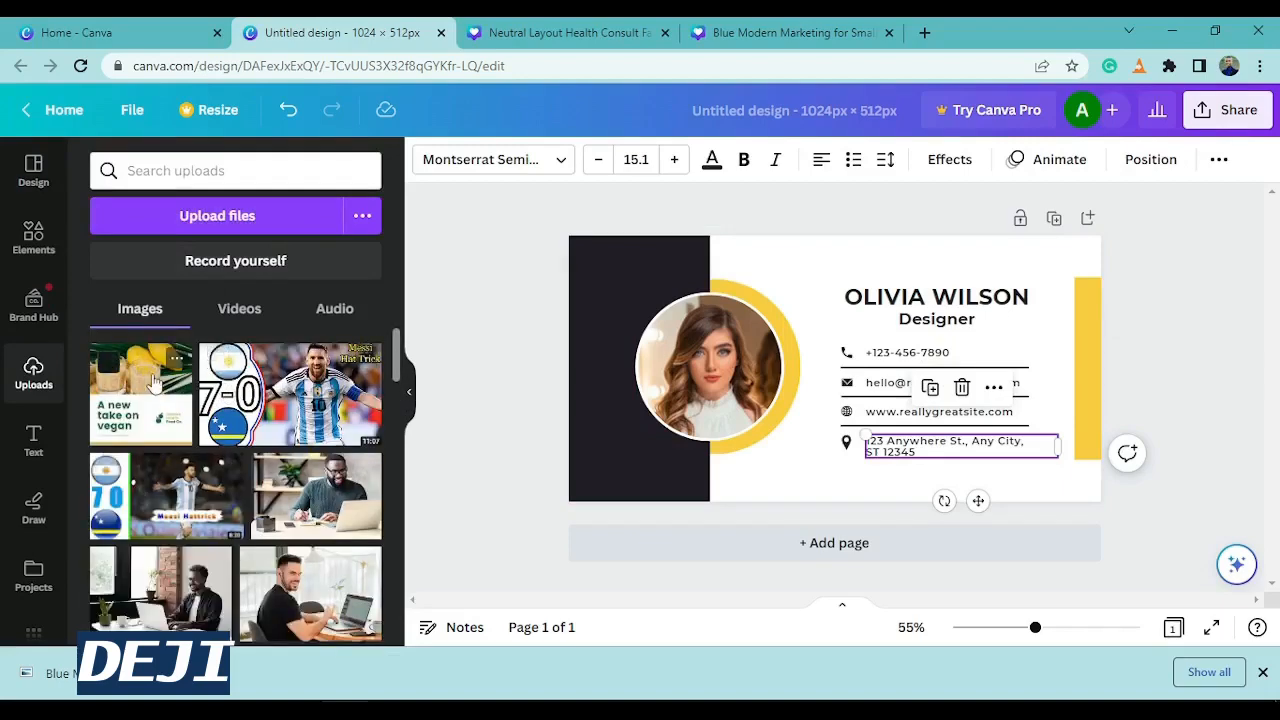
{"action": "left_click_drag", "start_coordinate": [336, 523], "coordinate": [703, 384]}
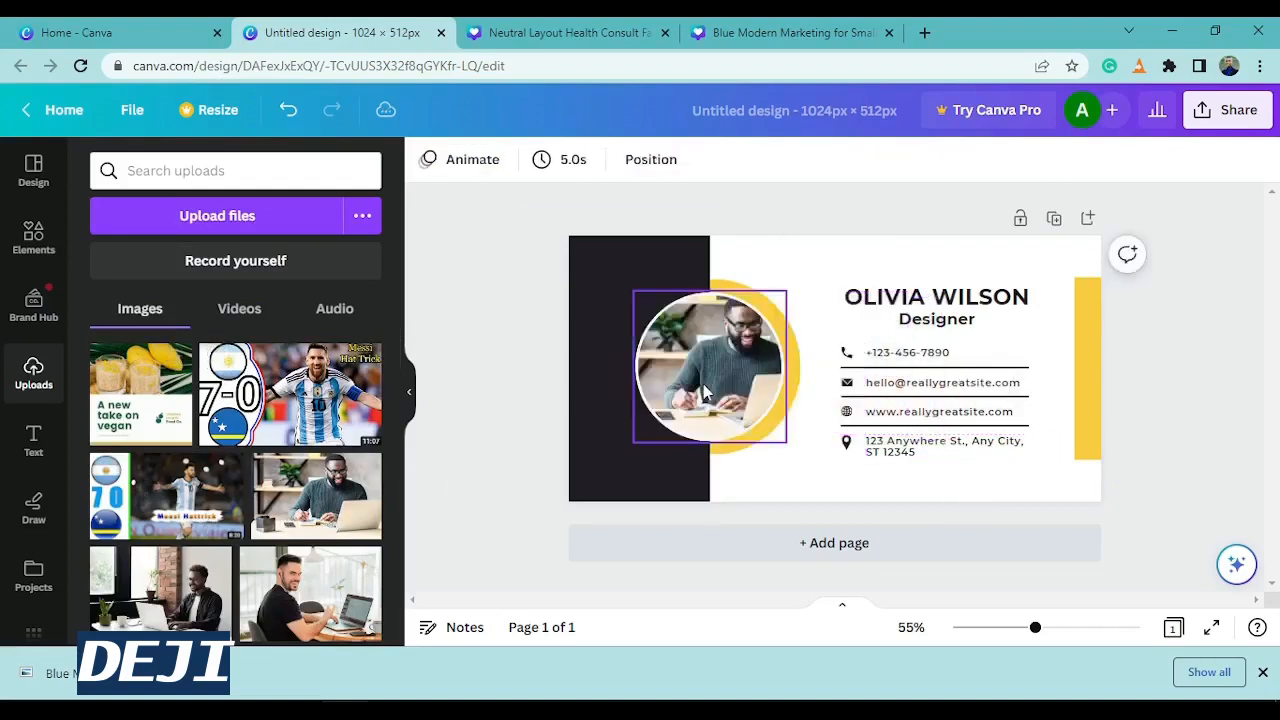
{"action": "left_click", "coordinate": [936, 379]}
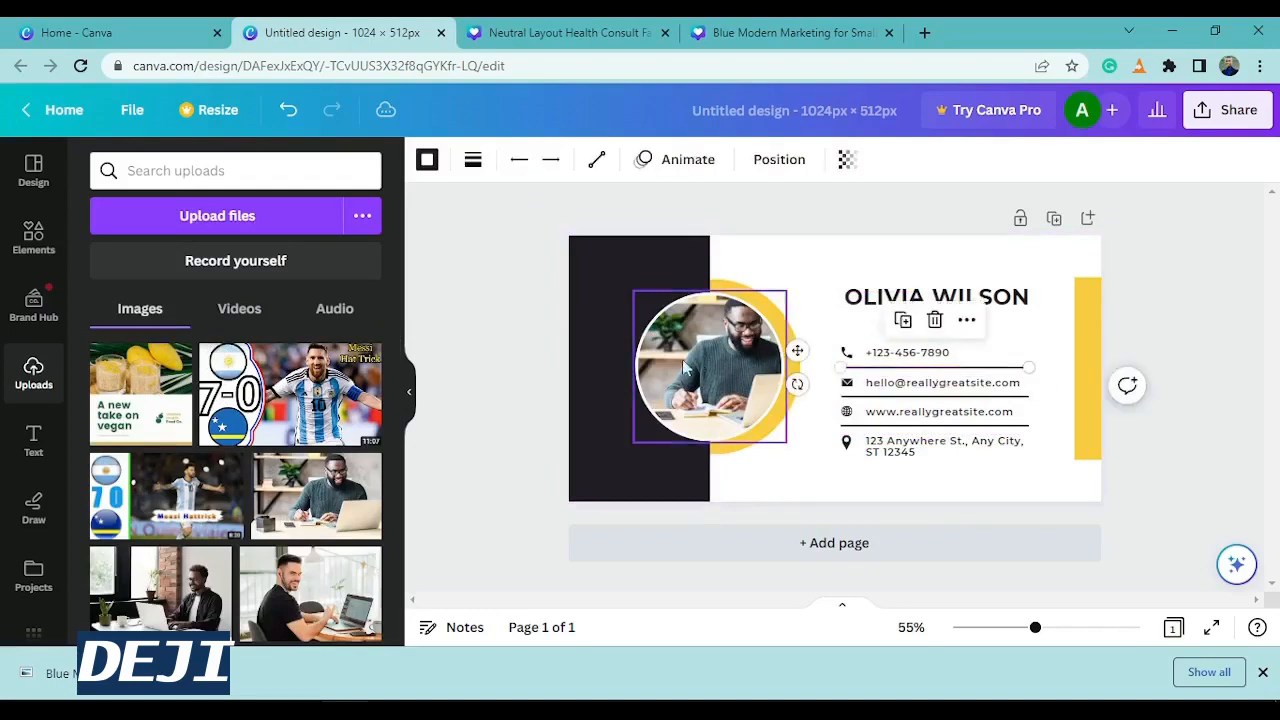
Step: Recolor the card's black side panel with the dark blue brand color
{"action": "left_click", "coordinate": [611, 410]}
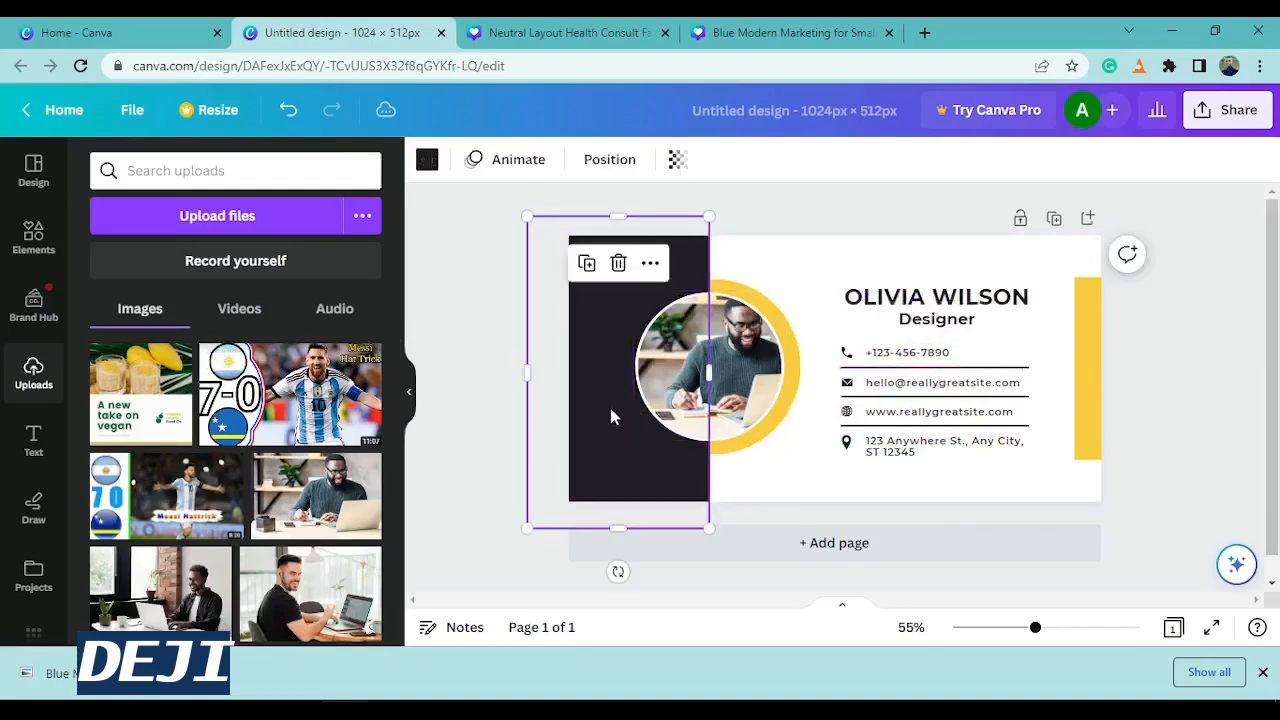
{"action": "left_click", "coordinate": [427, 161]}
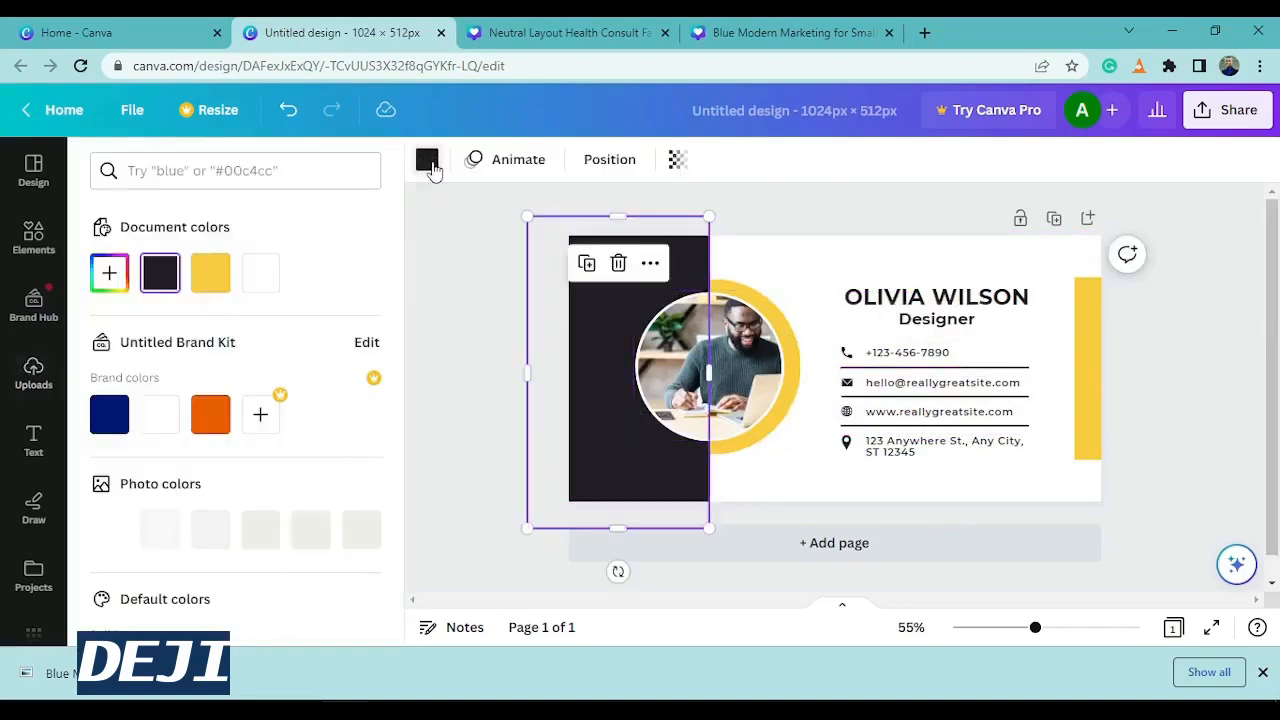
{"action": "left_click", "coordinate": [110, 418]}
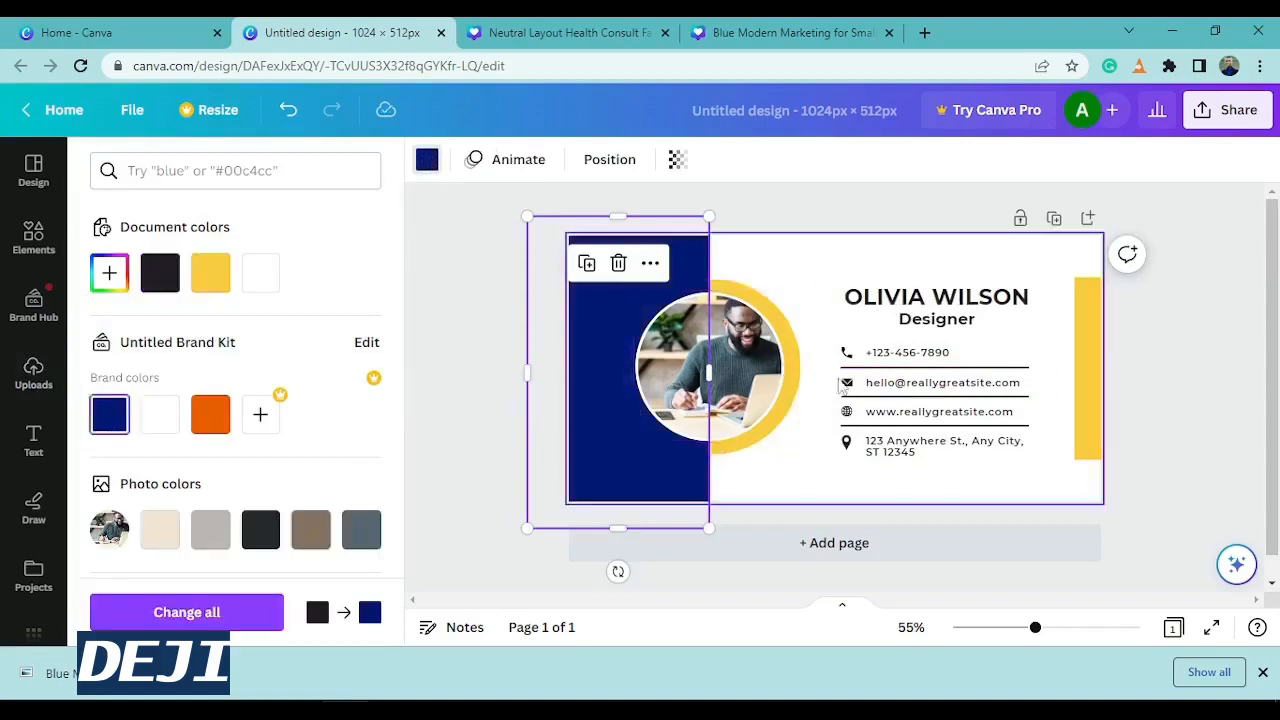
{"action": "left_click", "coordinate": [762, 261]}
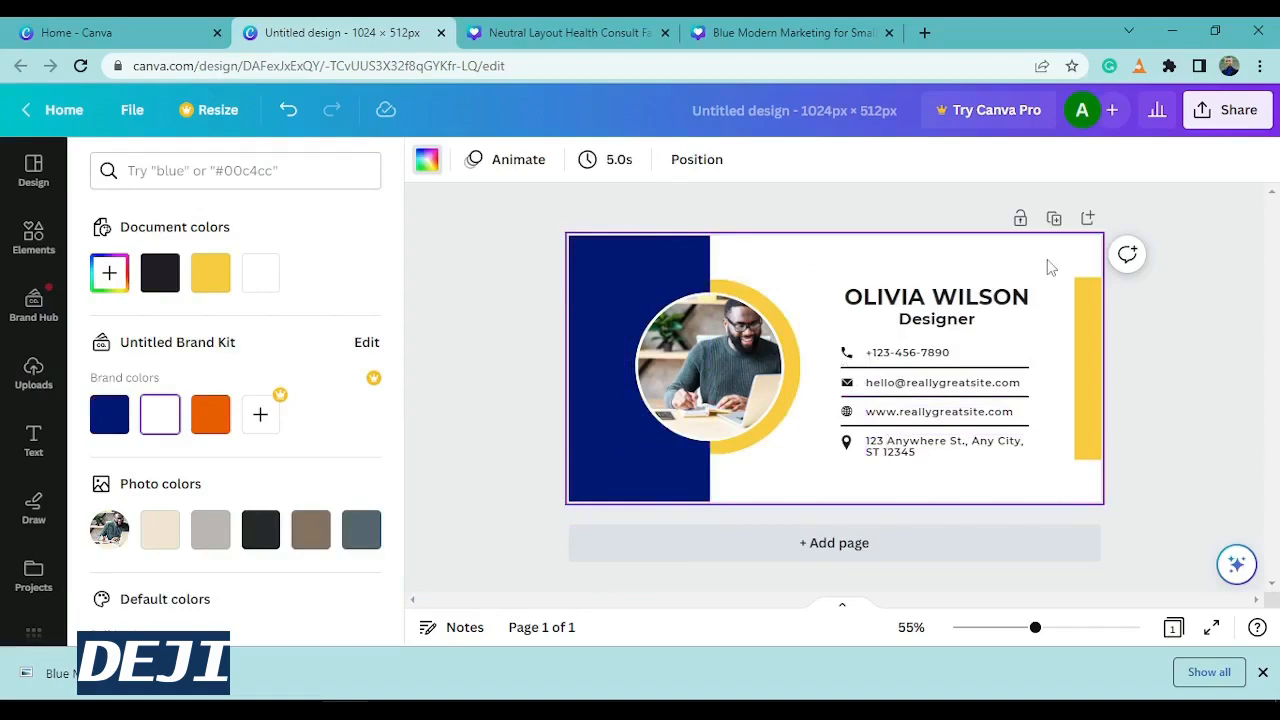
Step: Download the 1024 × 512 px card design as a JPG file
{"action": "left_click", "coordinate": [1236, 118]}
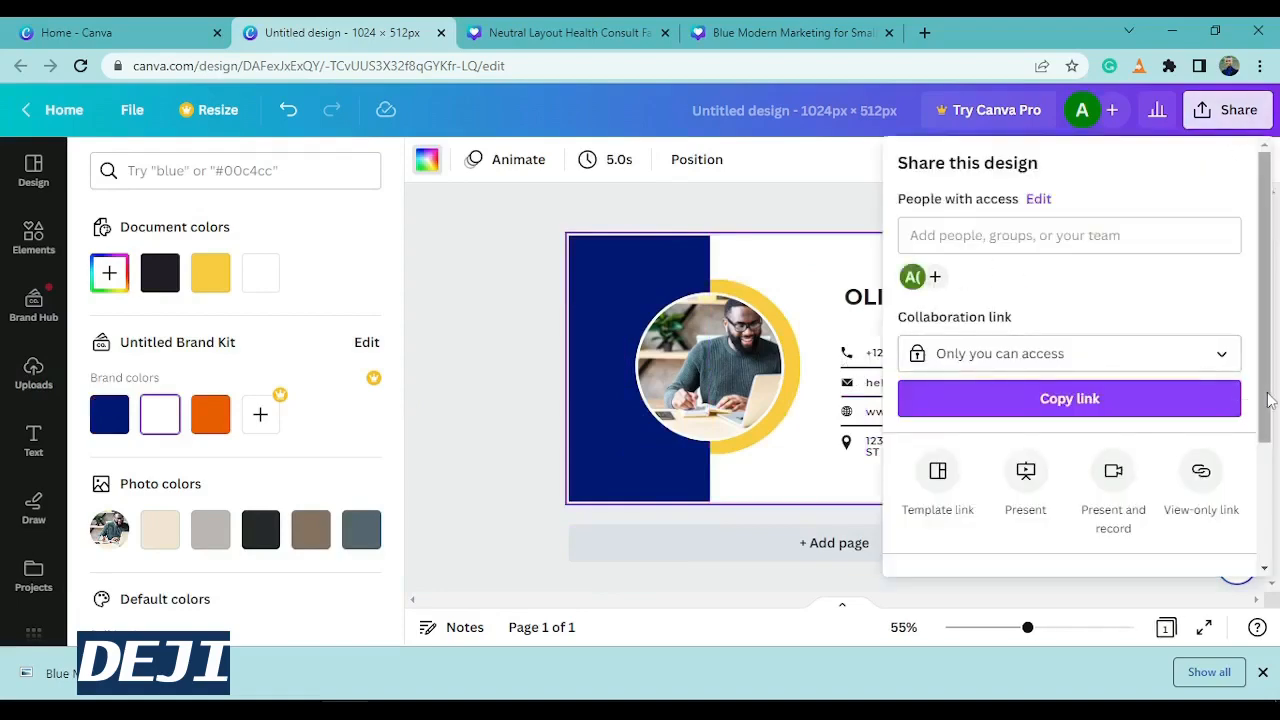
{"action": "left_click_drag", "start_coordinate": [1267, 398], "coordinate": [1264, 504]}
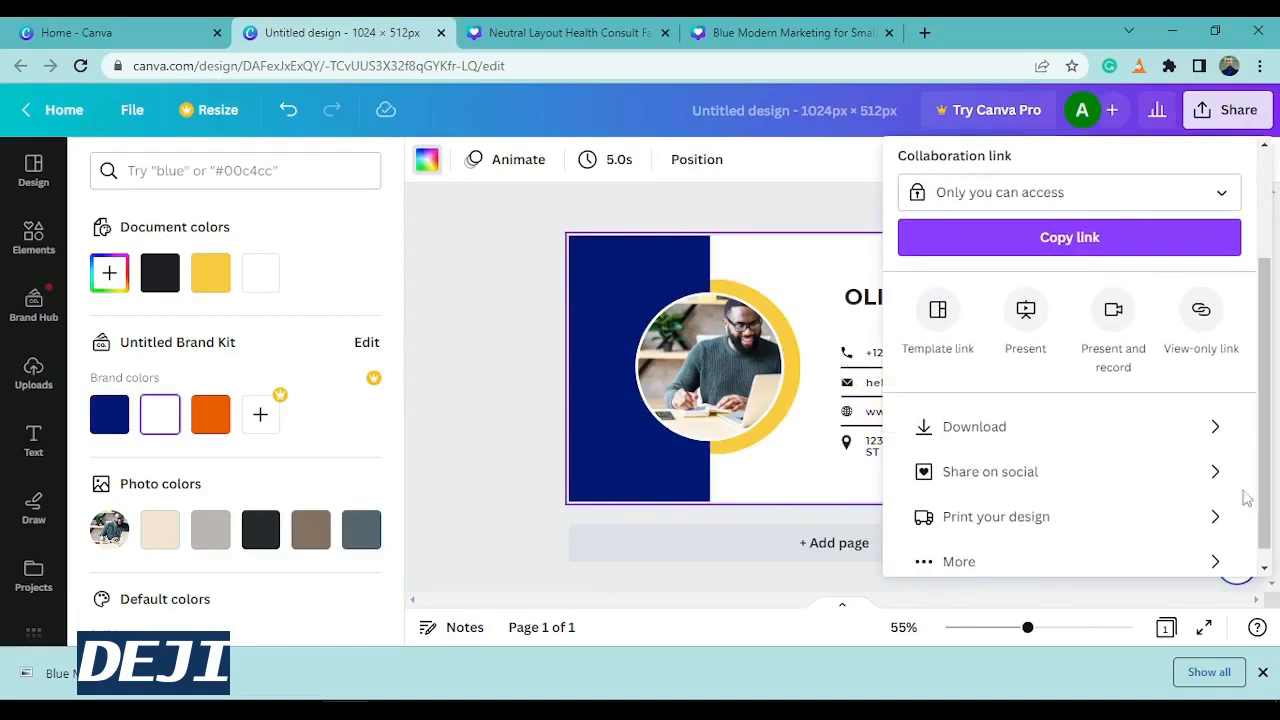
{"action": "left_click", "coordinate": [1217, 440]}
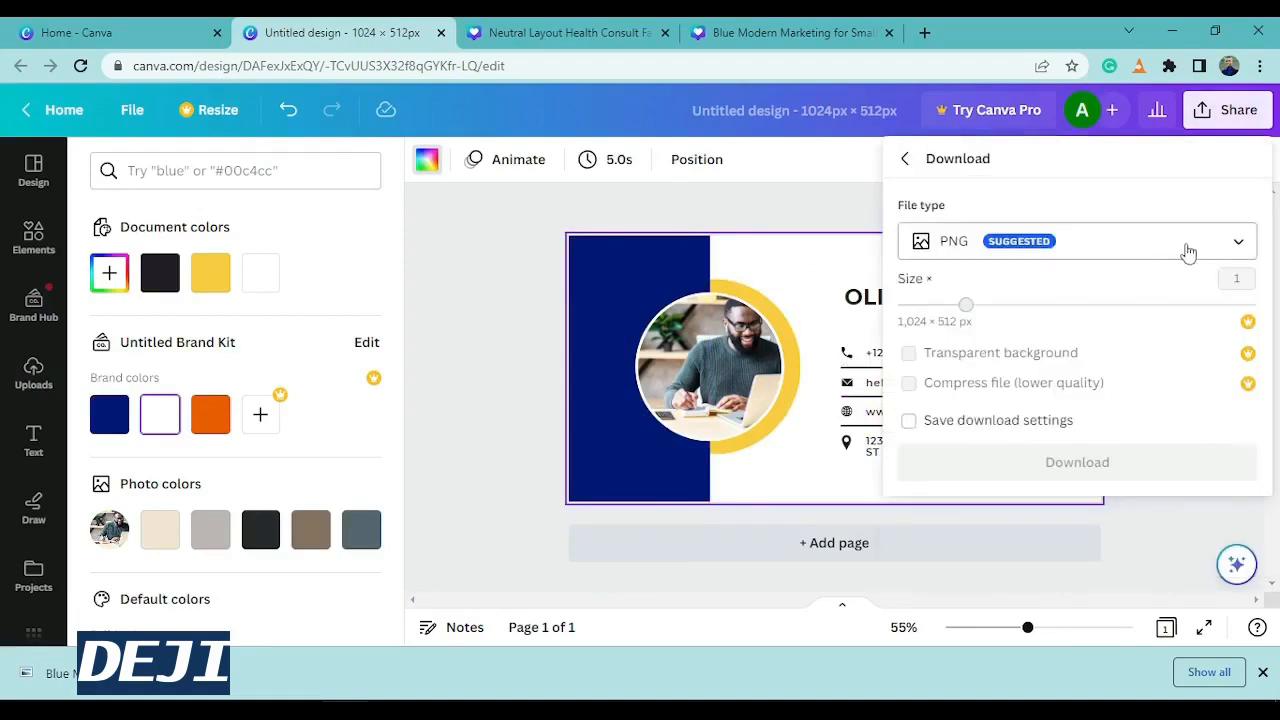
{"action": "left_click", "coordinate": [1189, 251]}
{"action": "left_click", "coordinate": [1068, 170]}
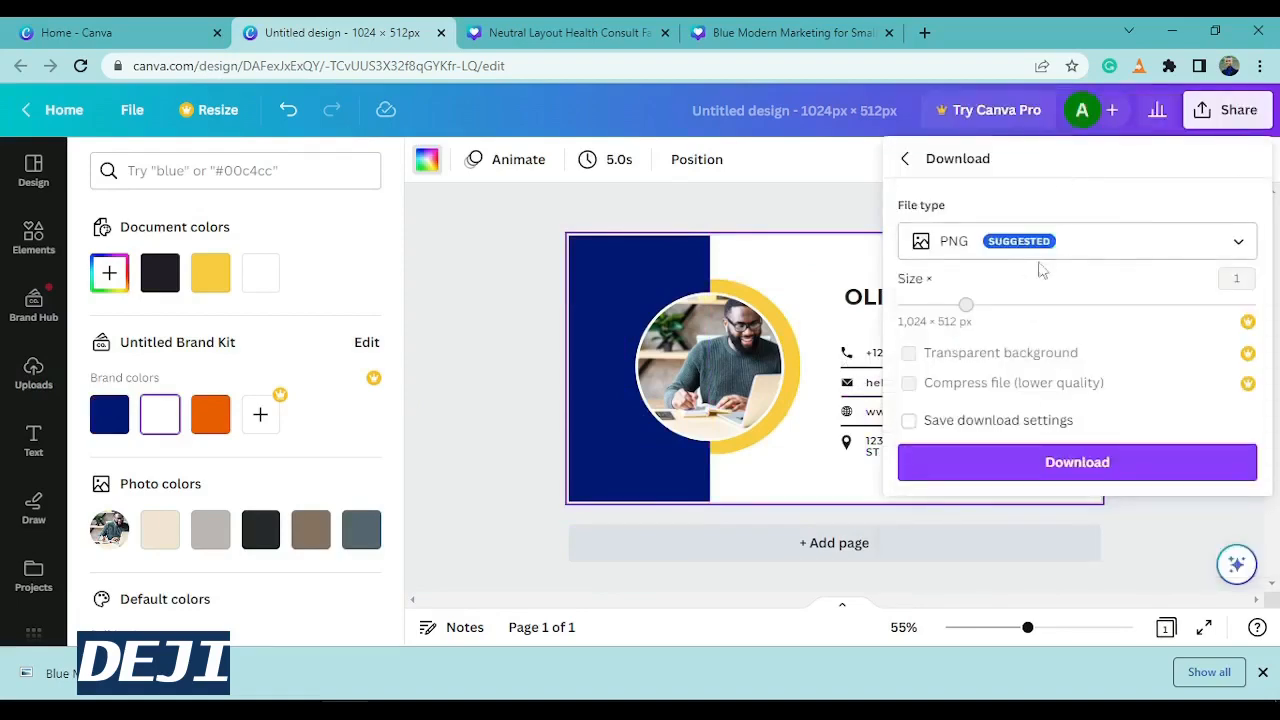
{"action": "left_click", "coordinate": [1152, 252]}
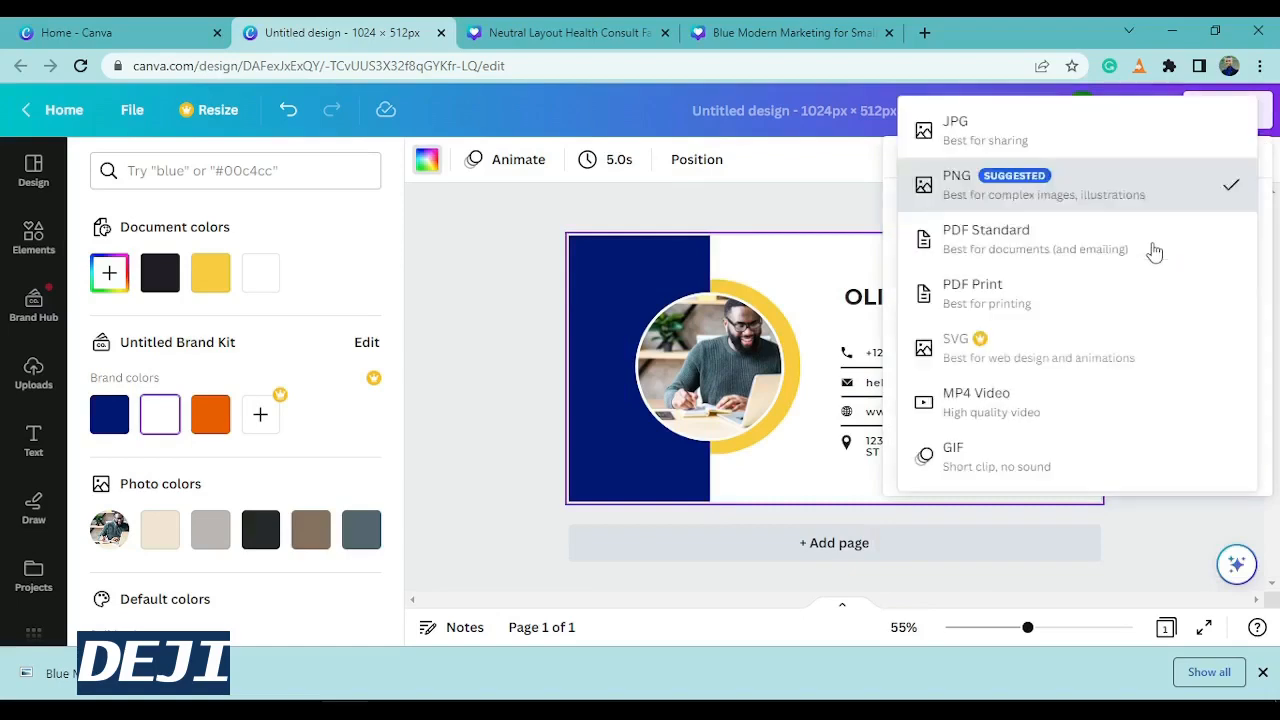
{"action": "left_click", "coordinate": [1025, 145]}
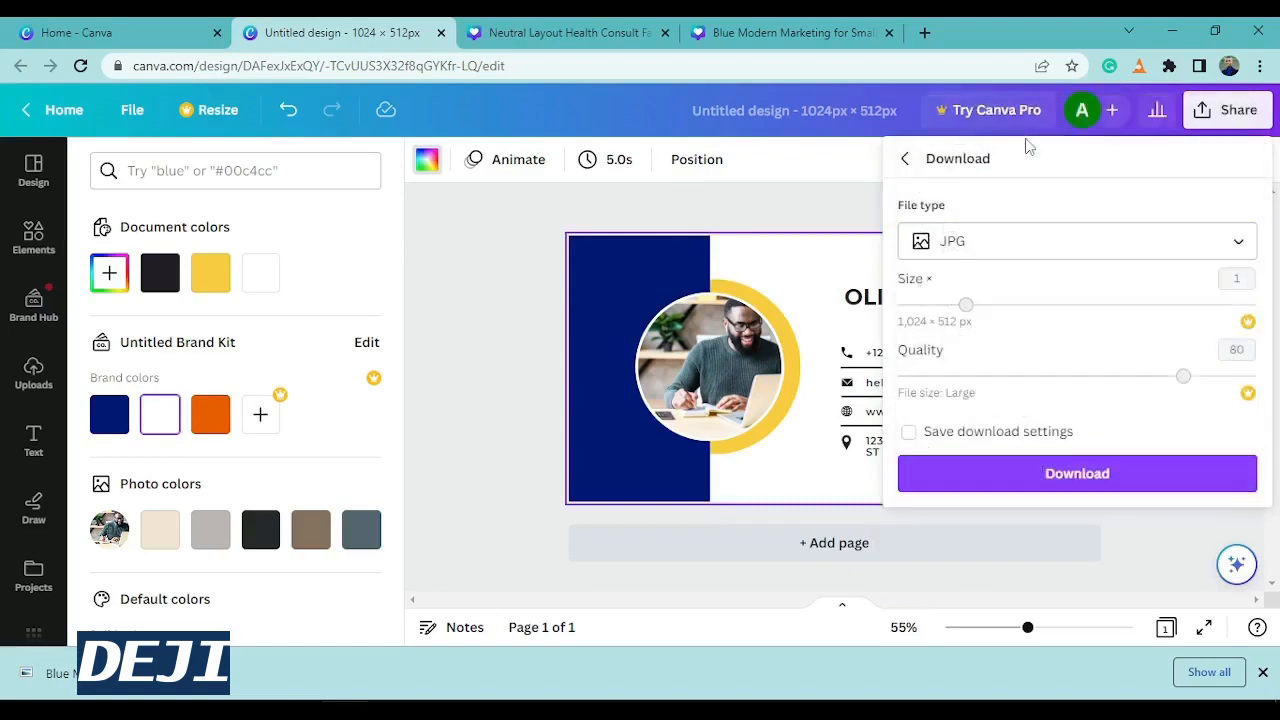
{"action": "left_click", "coordinate": [1108, 476]}
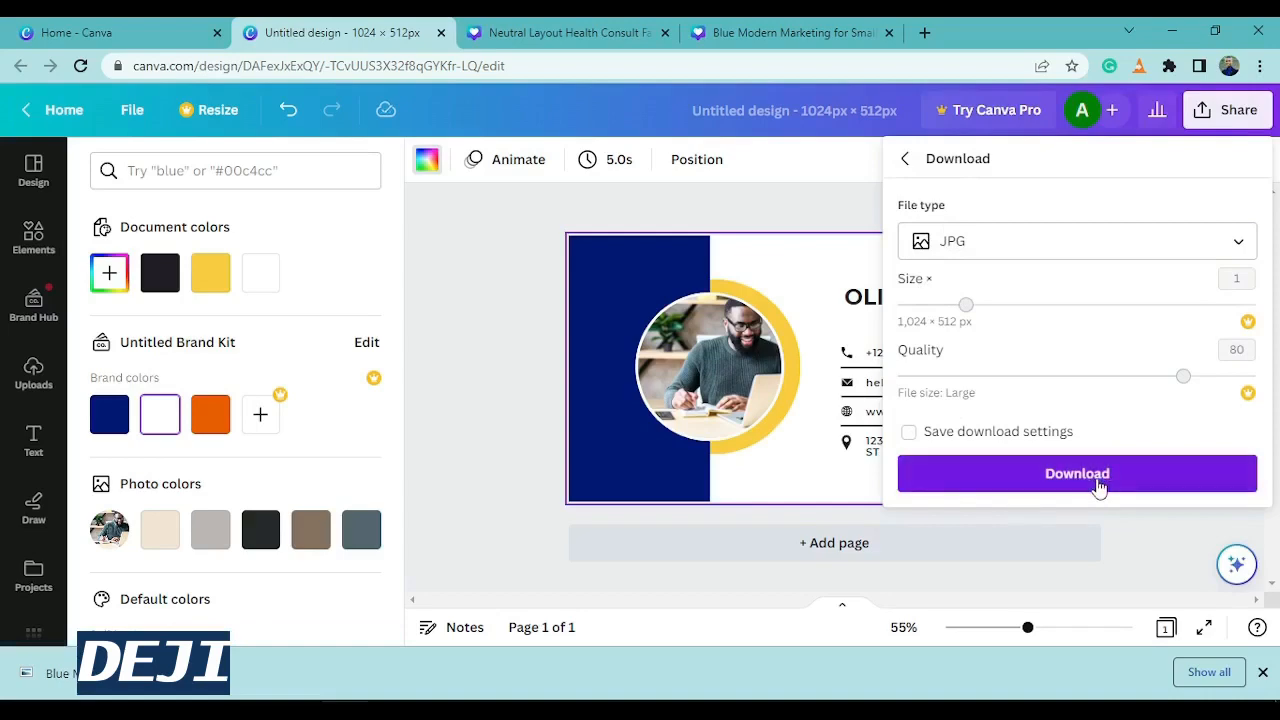
{"action": "left_click", "coordinate": [1099, 478]}
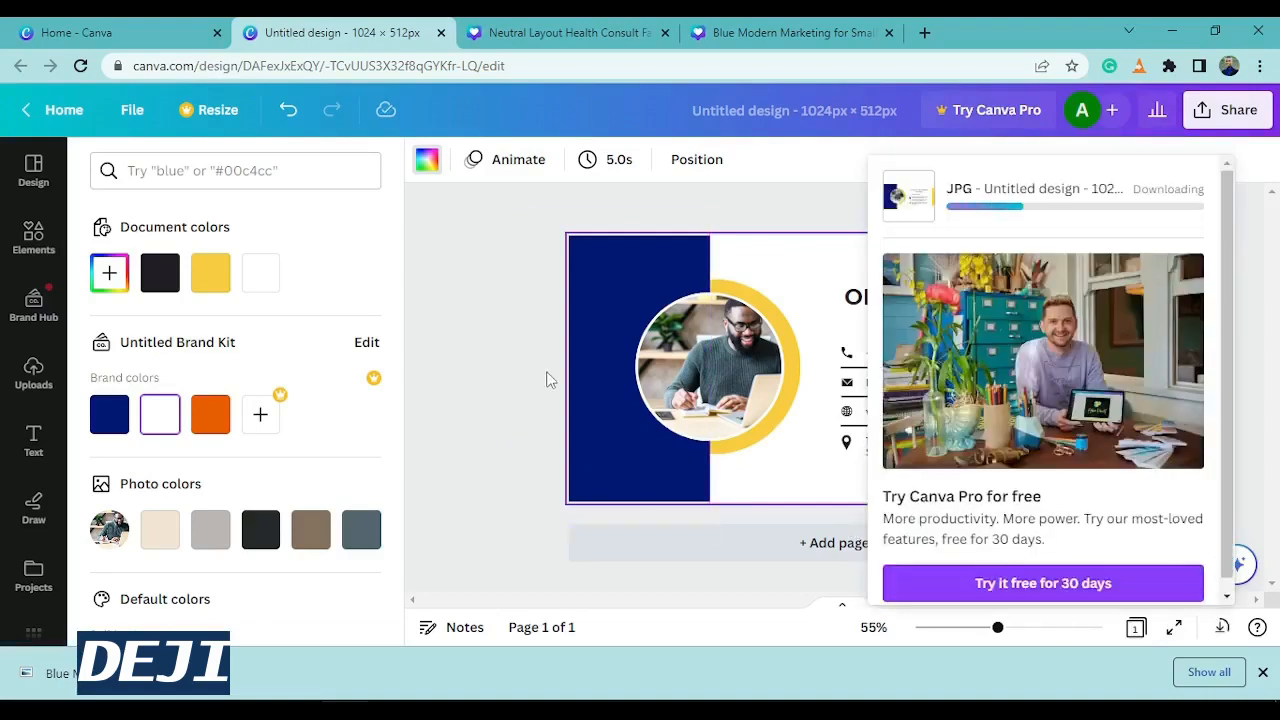
Step: Return to the Canva home page and clear the width in the custom-size settings
{"action": "left_click", "coordinate": [153, 27]}
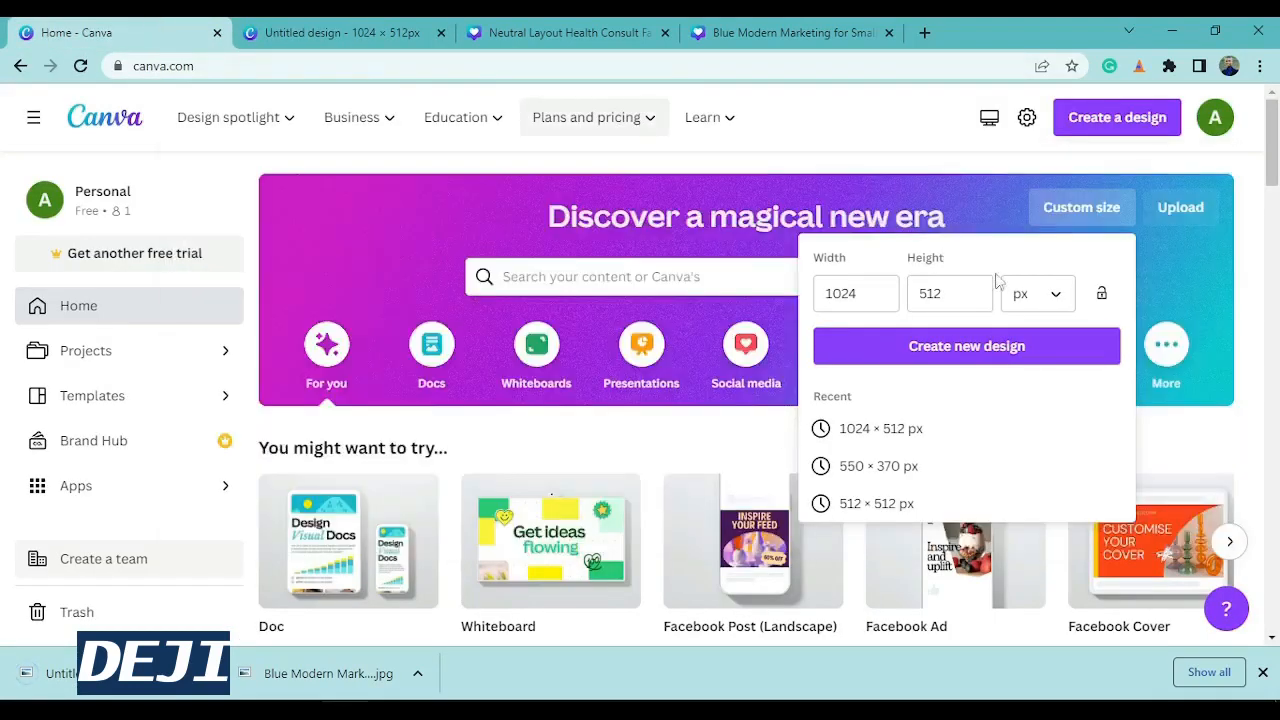
{"action": "left_click", "coordinate": [1252, 348]}
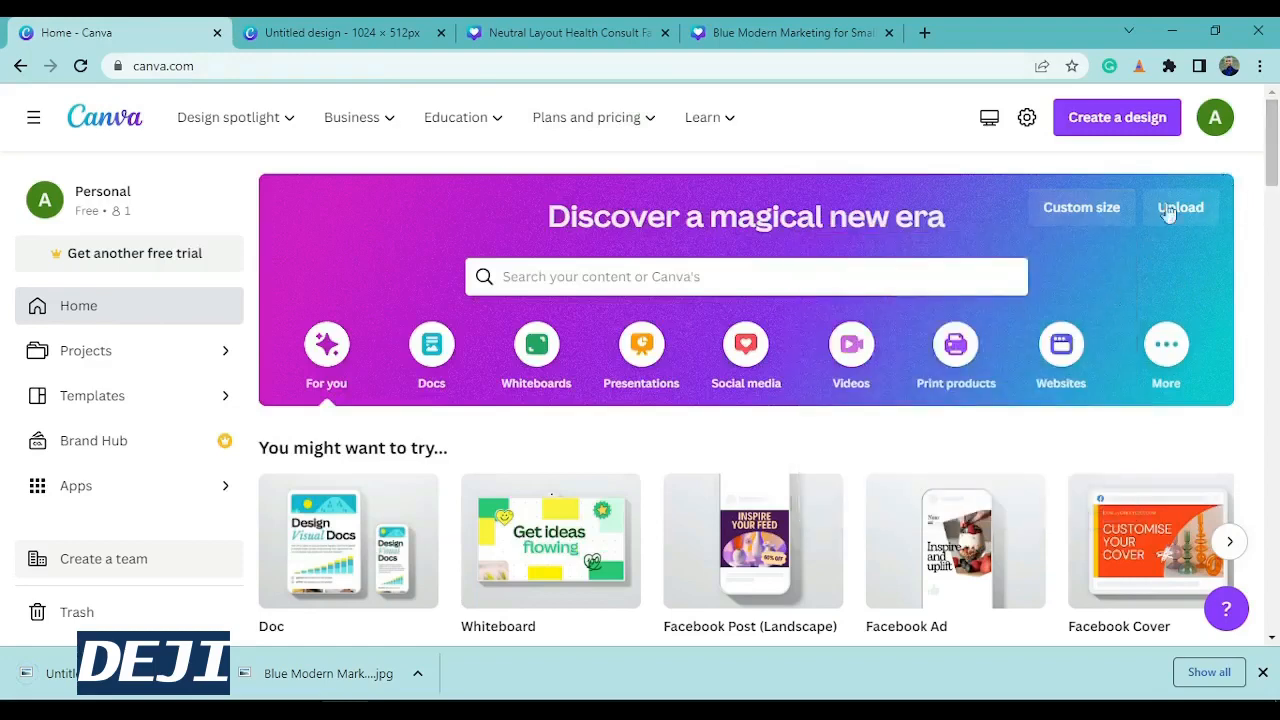
{"action": "left_click", "coordinate": [1098, 214]}
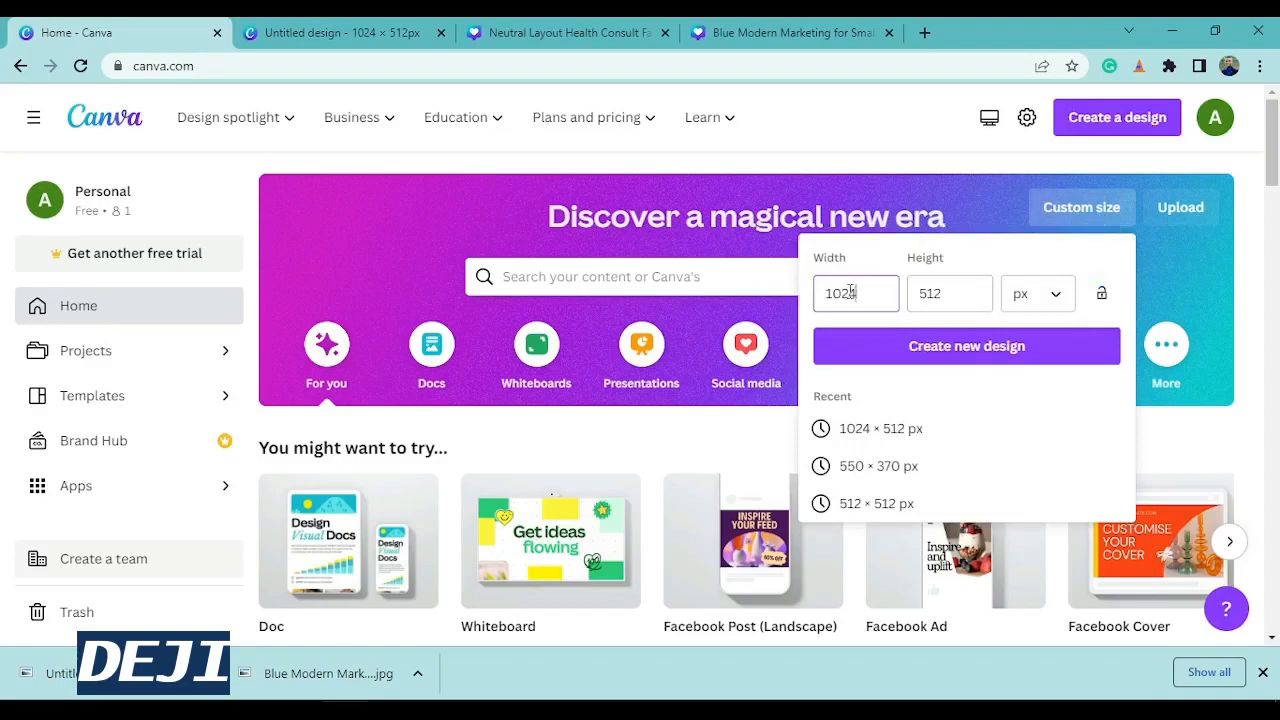
{"action": "left_click_drag", "start_coordinate": [851, 292], "coordinate": [805, 303]}
{"action": "key", "text": "BackSpace"}
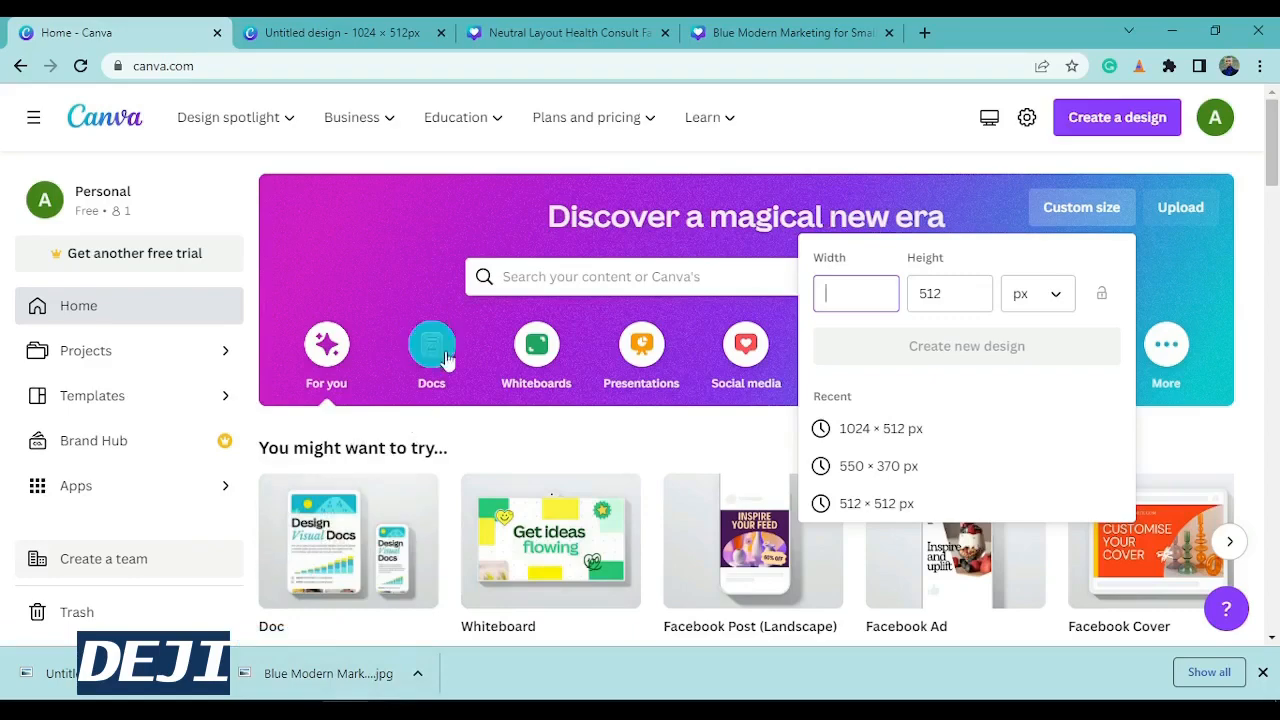
{"action": "left_click", "coordinate": [371, 23]}
{"action": "left_click", "coordinate": [174, 26]}
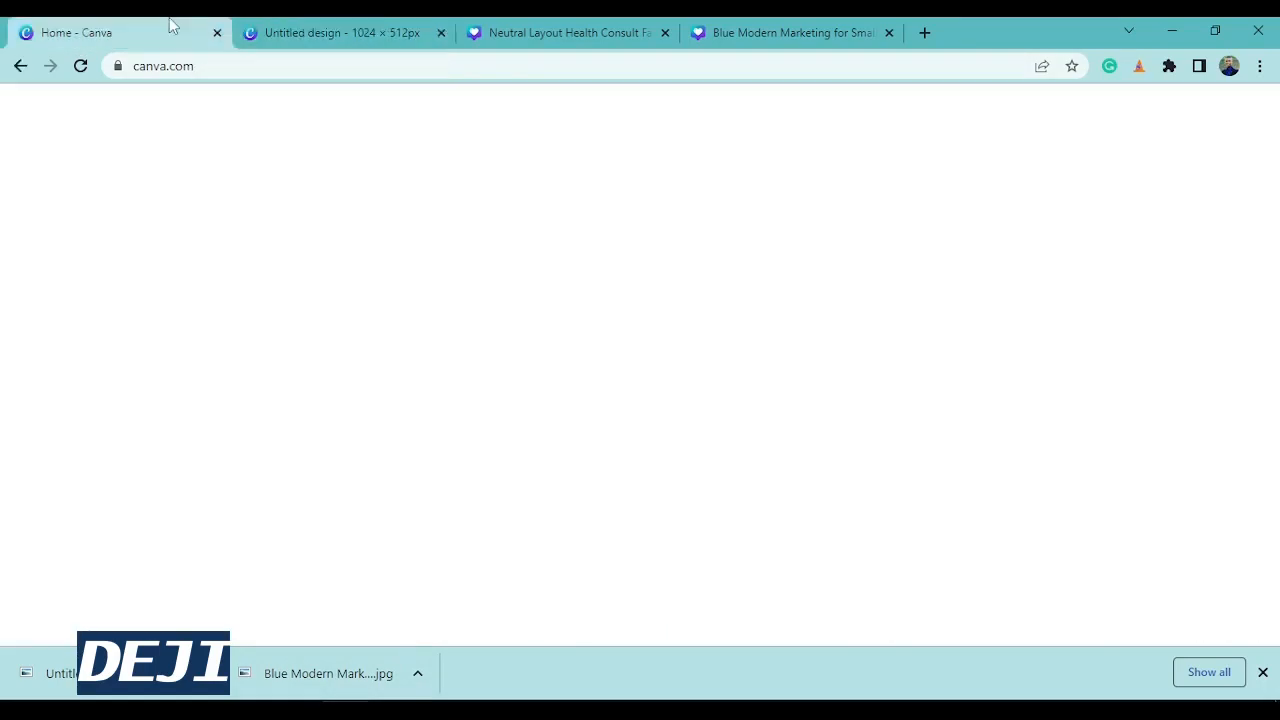
{"action": "left_click", "coordinate": [436, 711]}
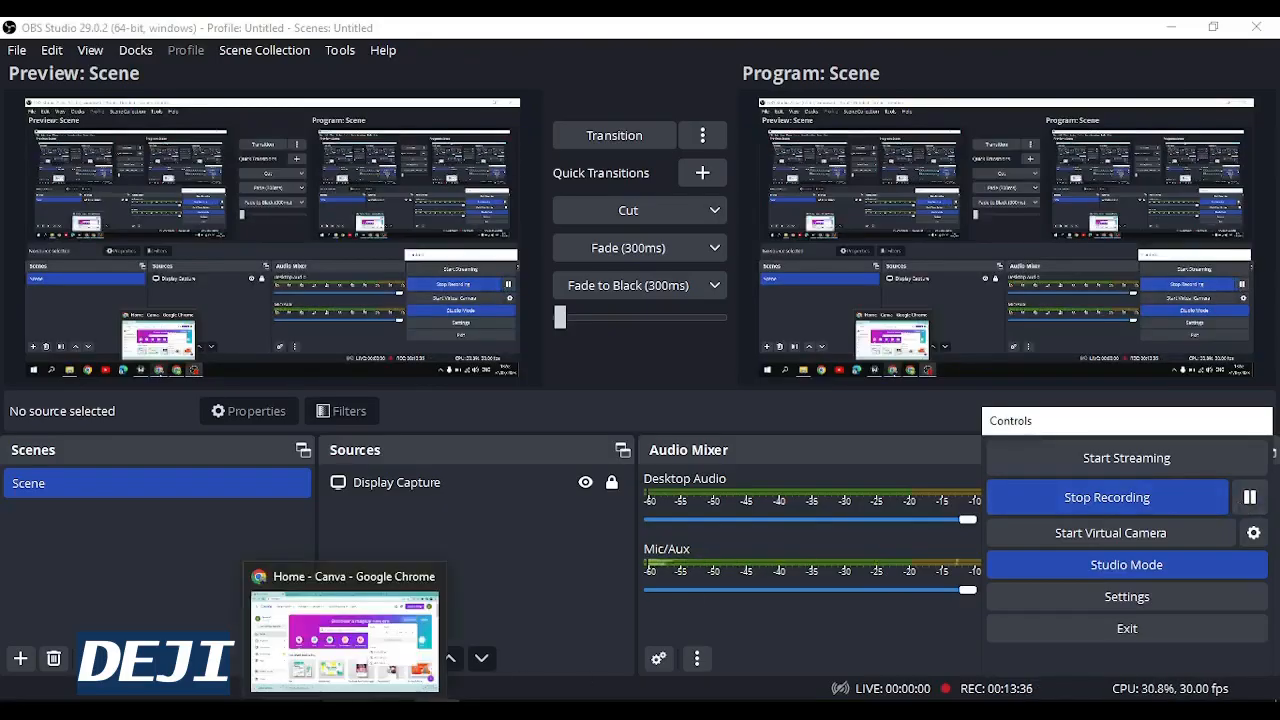
{"action": "left_click", "coordinate": [346, 711]}
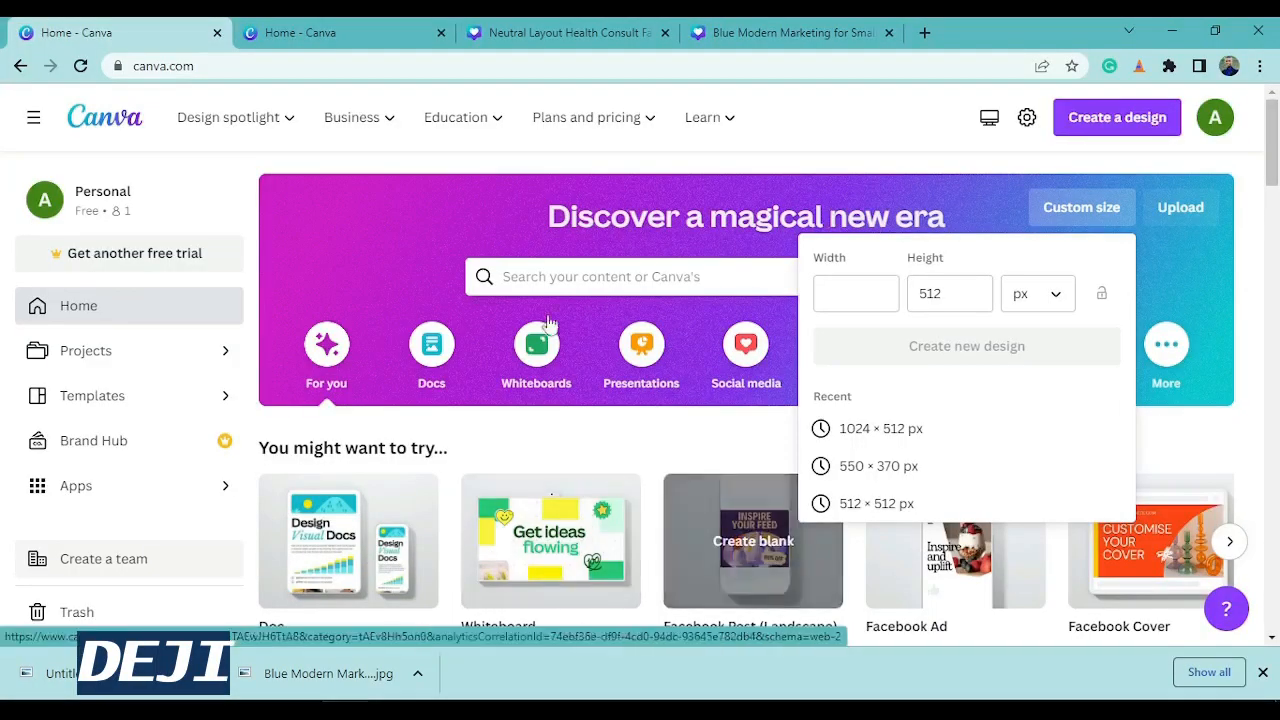
Step: Create a new custom-size design 788 px wide and 788 px high
{"action": "left_click", "coordinate": [843, 298]}
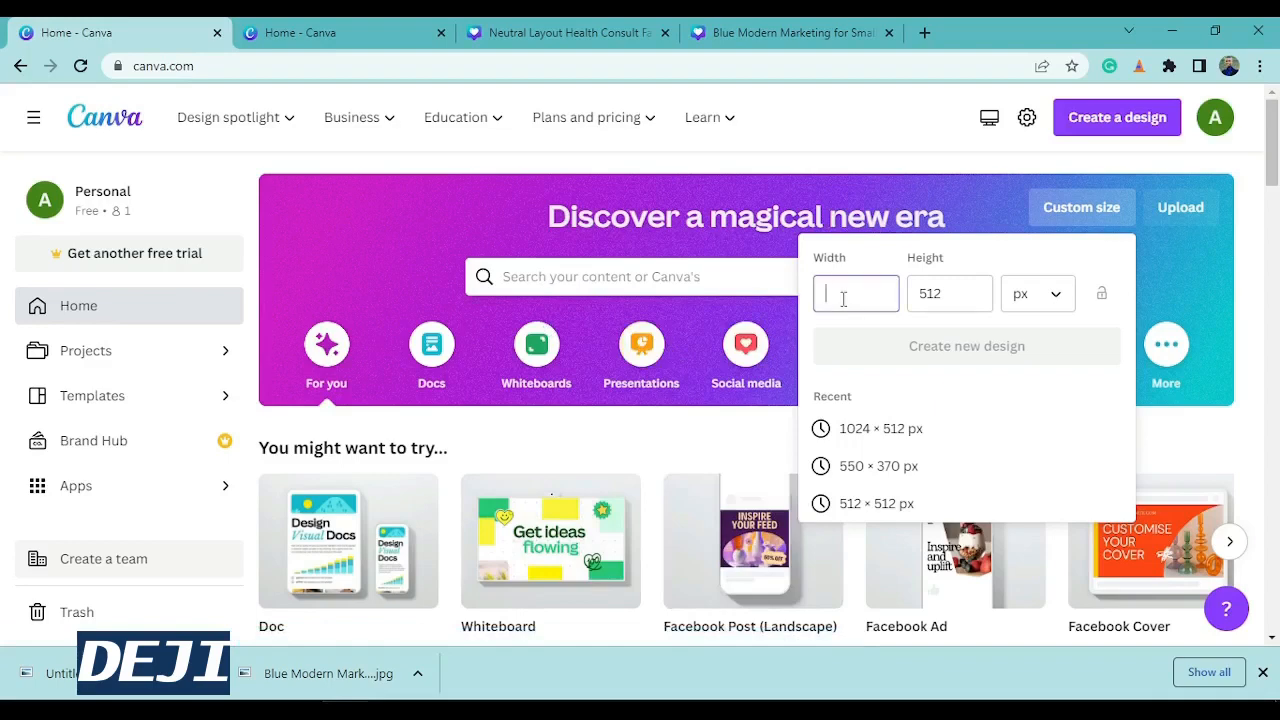
{"action": "left_click", "coordinate": [950, 291]}
{"action": "key", "text": "BackSpace"}
{"action": "key", "text": "BackSpace"}
{"action": "key", "text": "BackSpace"}
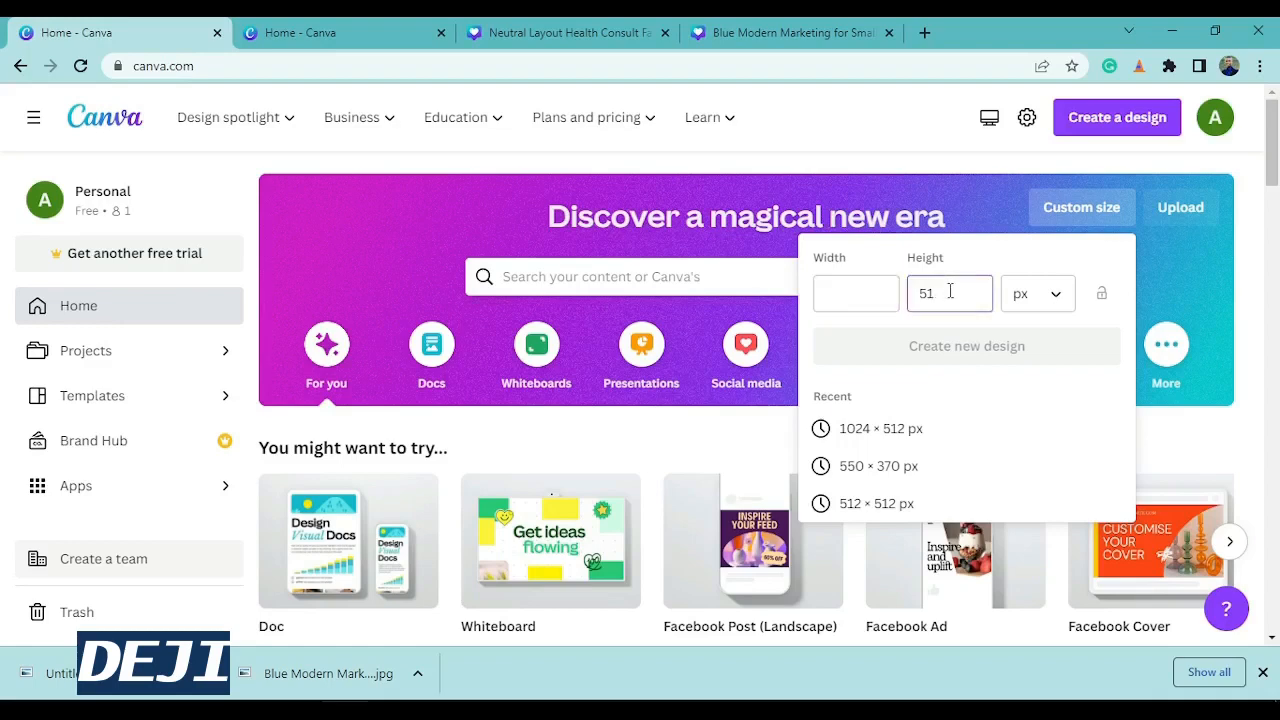
{"action": "left_click", "coordinate": [871, 300]}
{"action": "type", "text": "788"}
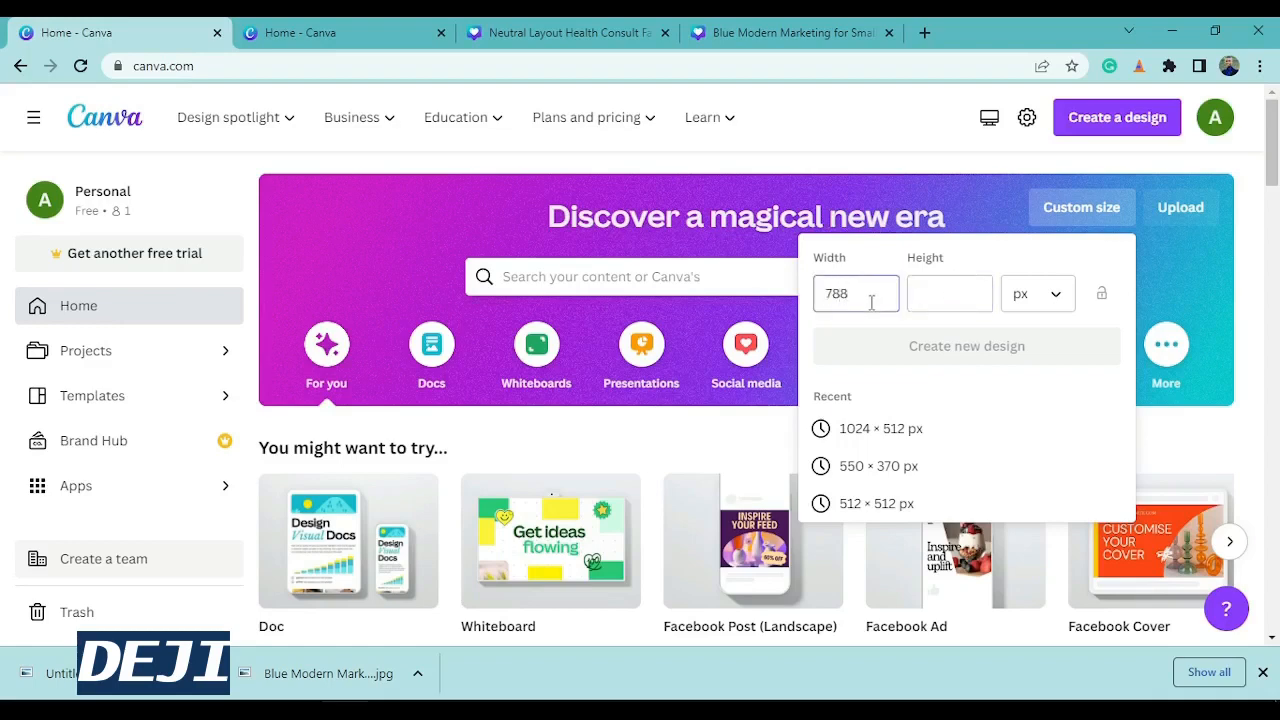
{"action": "left_click", "coordinate": [933, 302]}
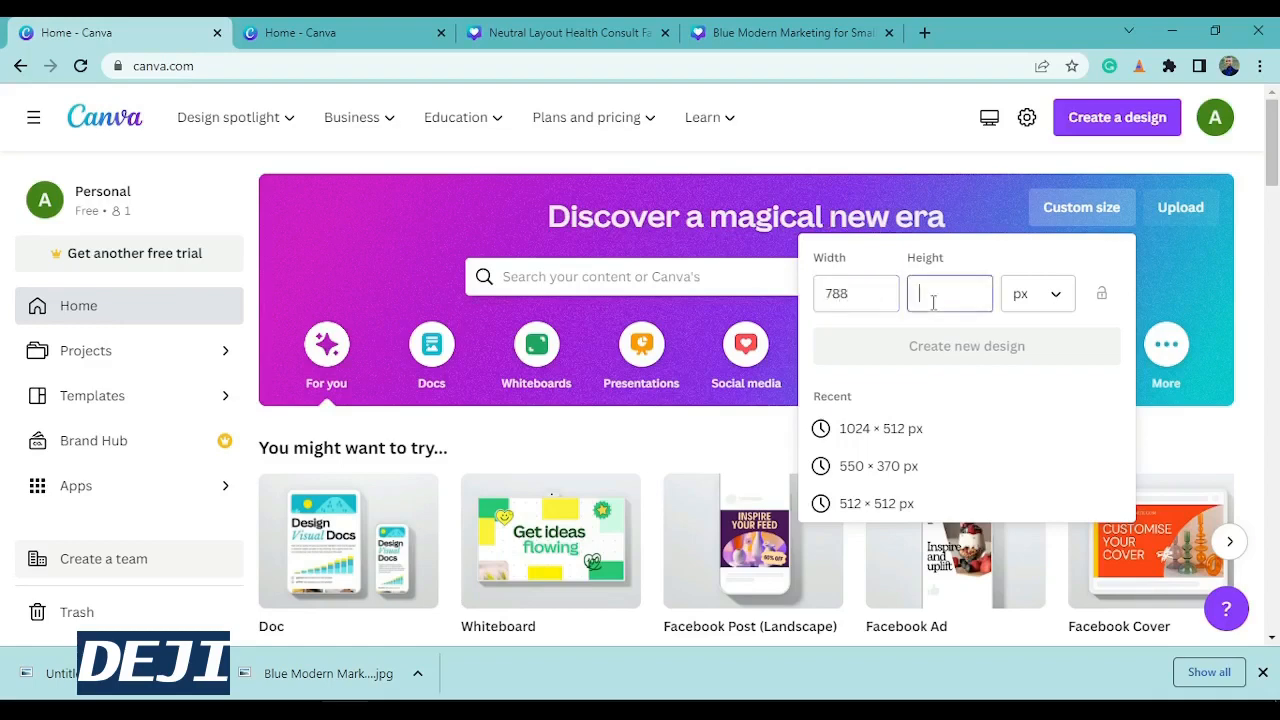
{"action": "type", "text": "788"}
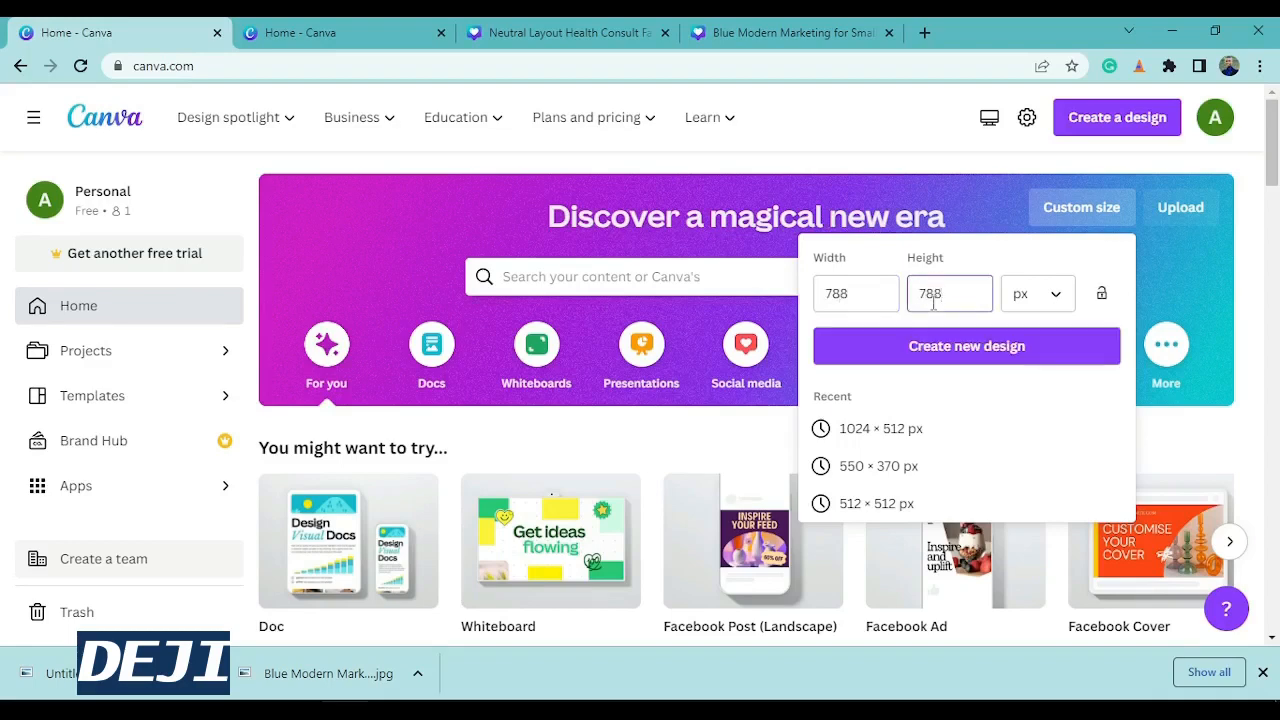
{"action": "left_click", "coordinate": [1008, 354]}
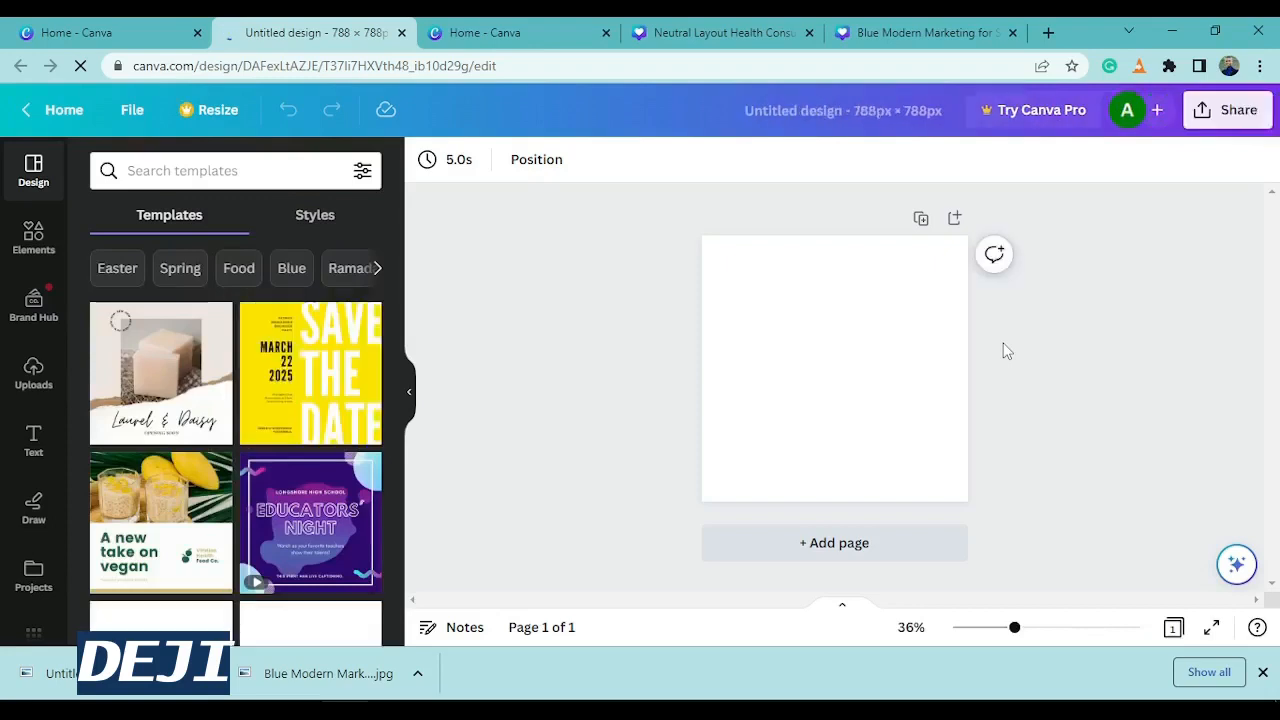
Step: Fill the blank page's background with the dark blue brand color, and change it to the light purple default solid color
{"action": "left_click", "coordinate": [833, 369]}
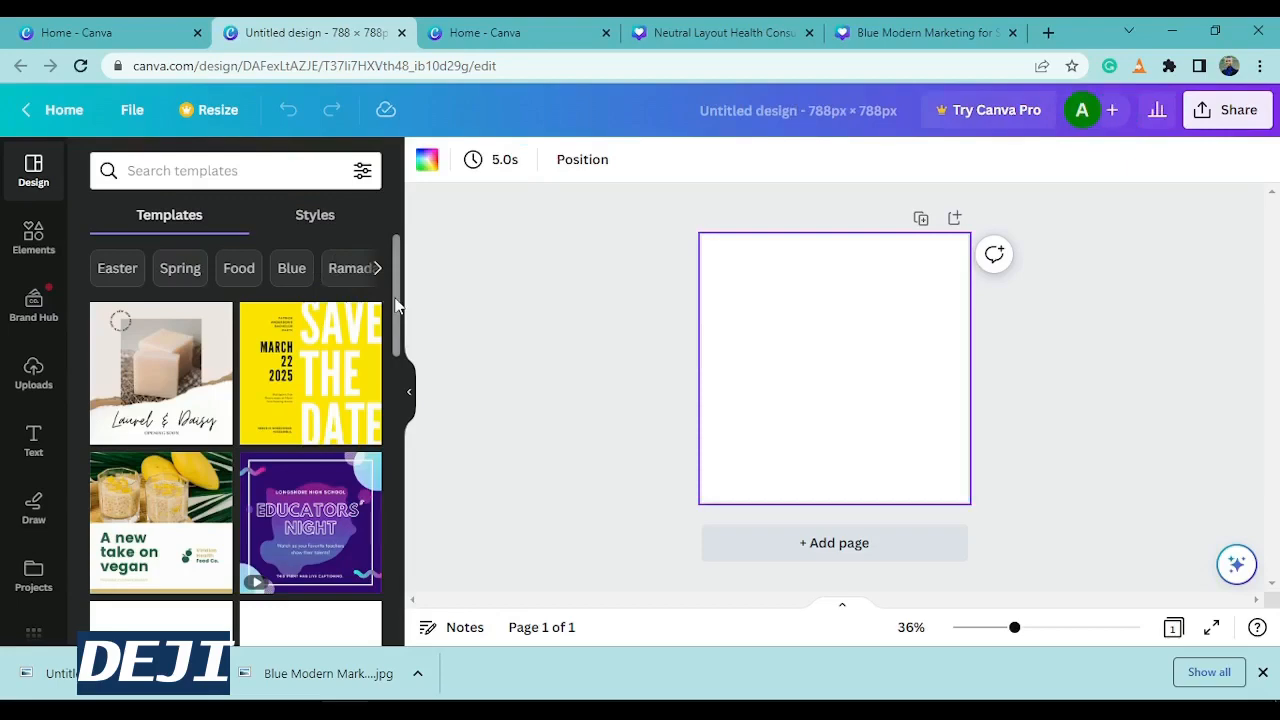
{"action": "left_click", "coordinate": [427, 162]}
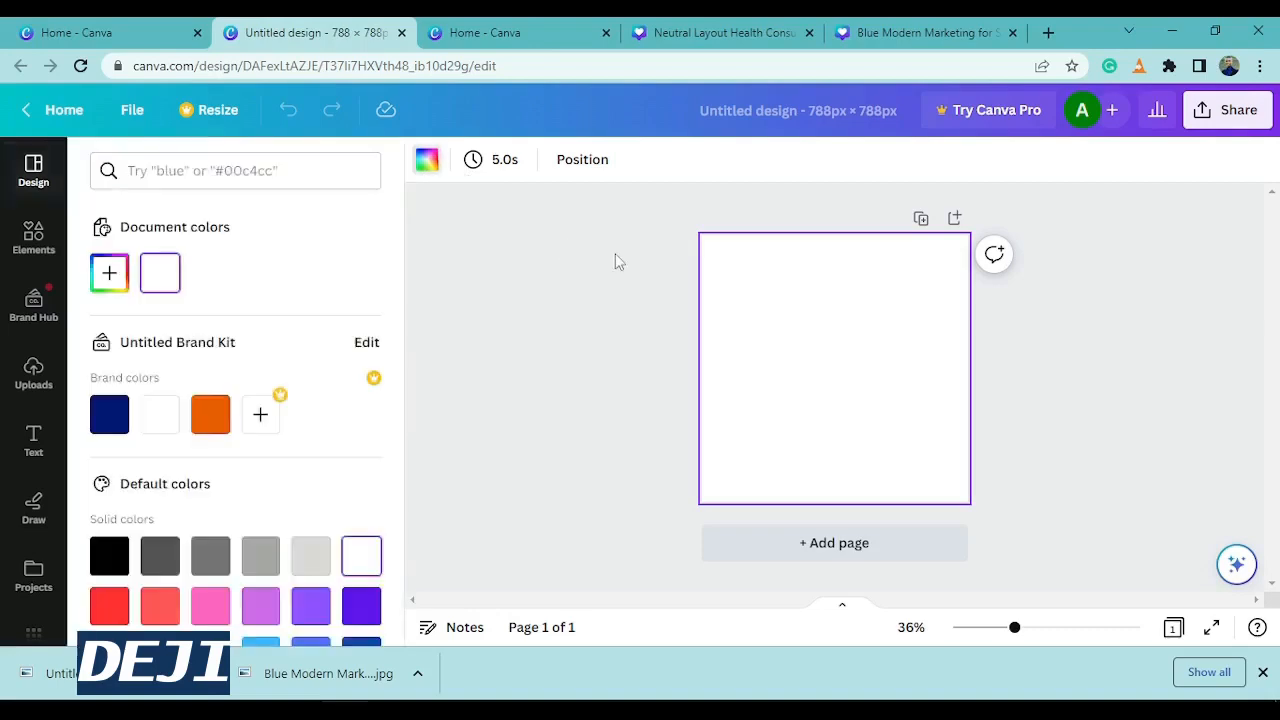
{"action": "left_click", "coordinate": [118, 416]}
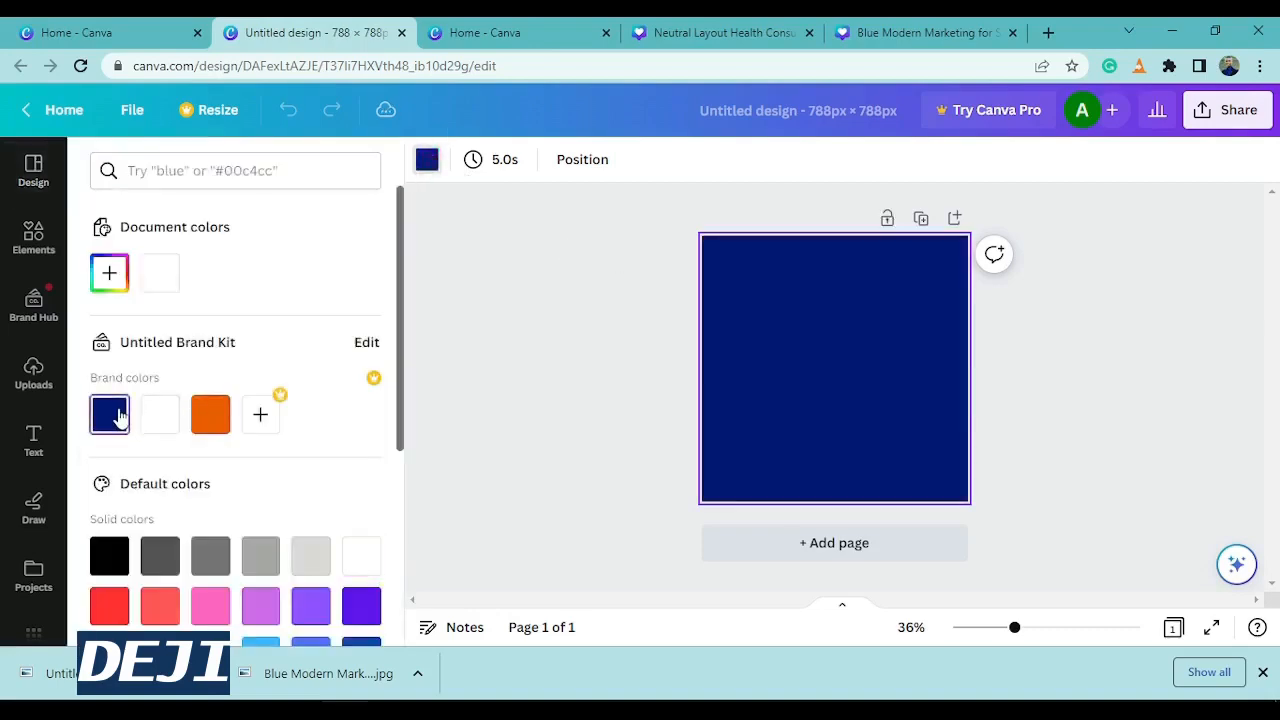
{"action": "left_click", "coordinate": [311, 605]}
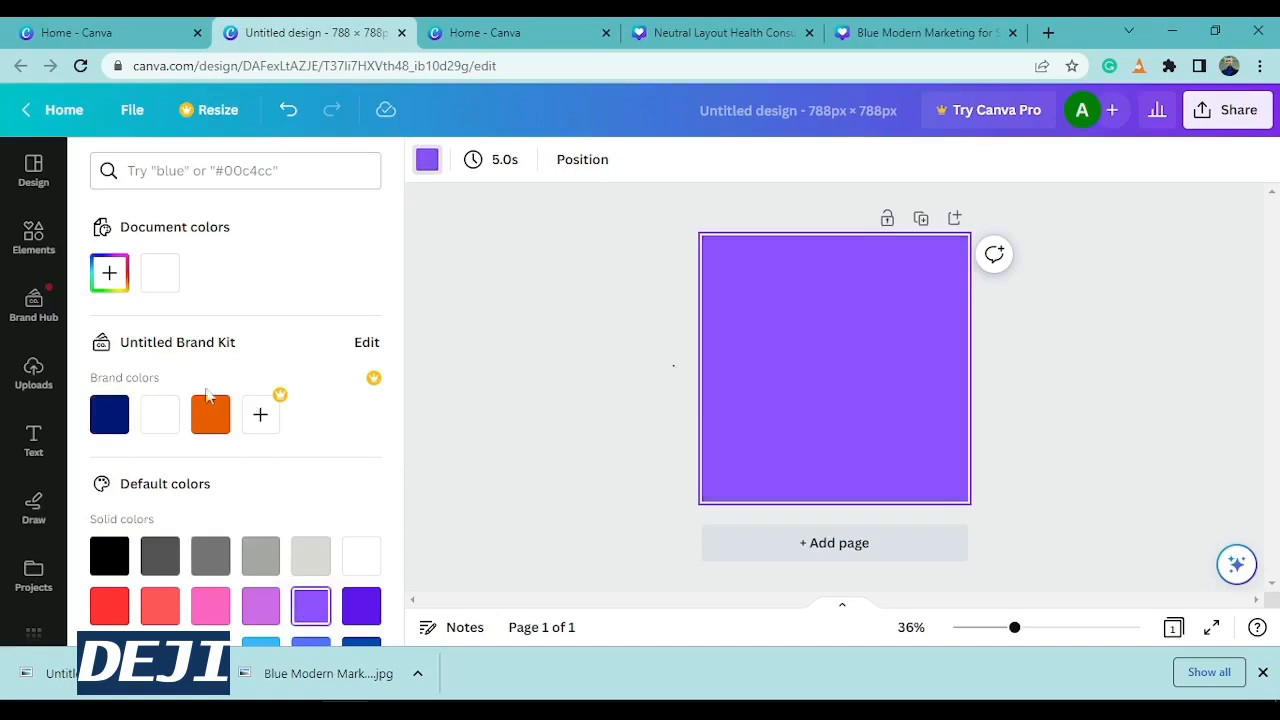
Step: Add a heading to the center of the purple page and make it read "Digitals"
{"action": "left_click", "coordinate": [50, 389]}
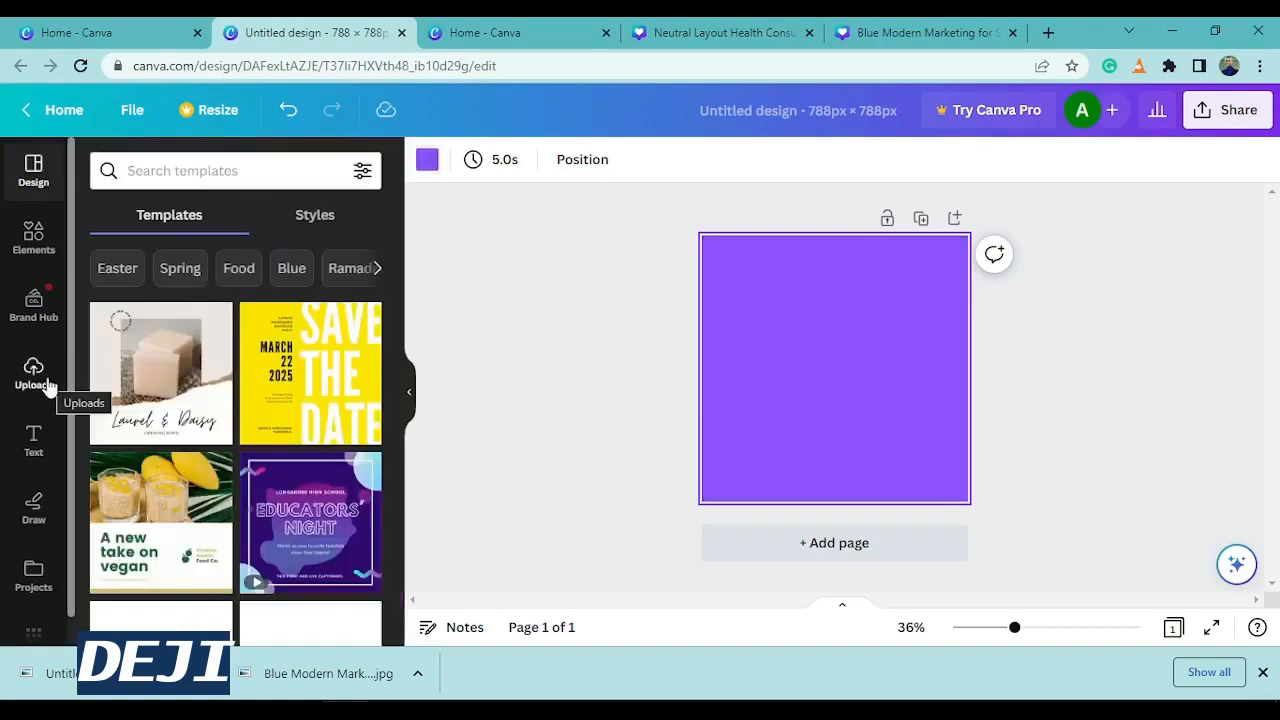
{"action": "left_click", "coordinate": [43, 448]}
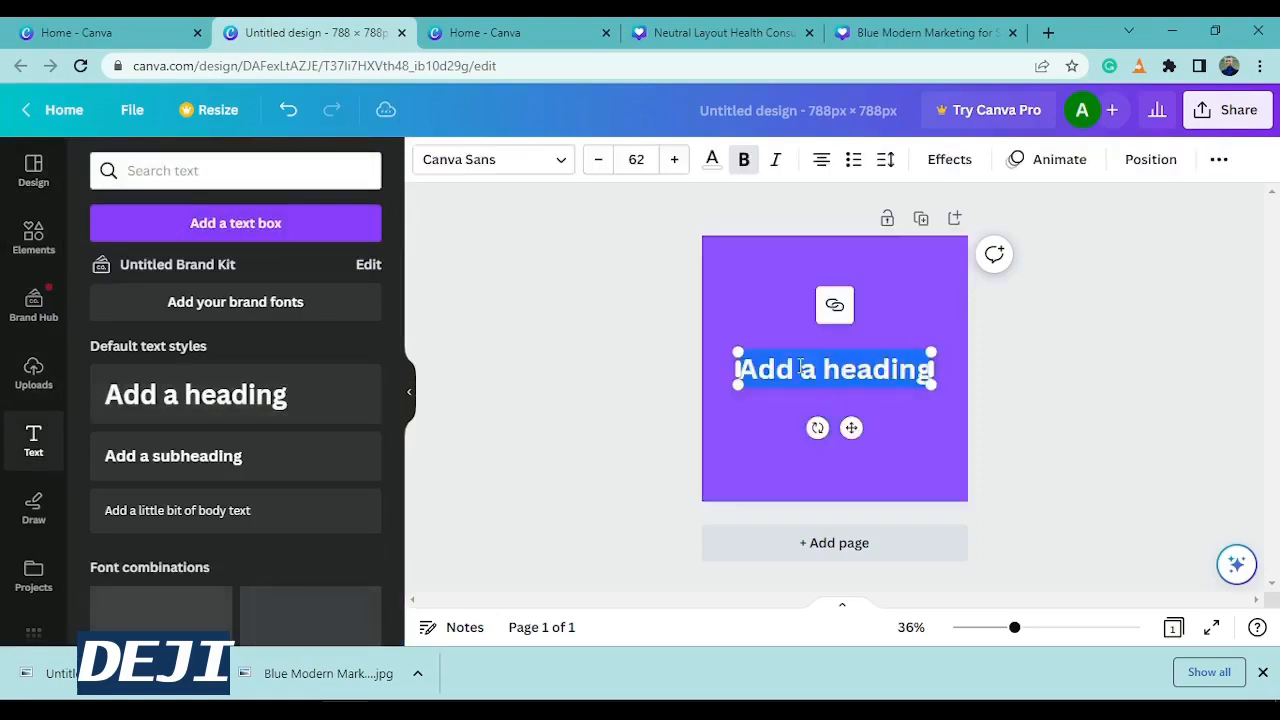
{"action": "type", "text": "Di"}
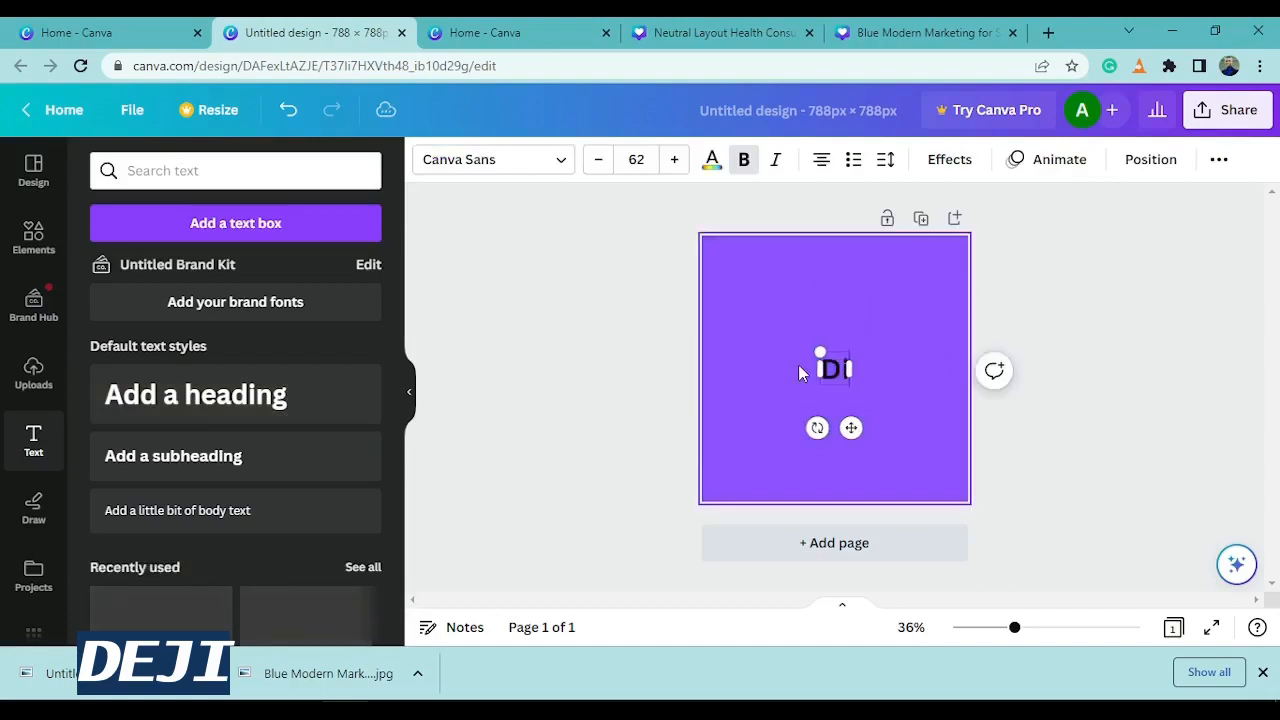
{"action": "type", "text": "gital"}
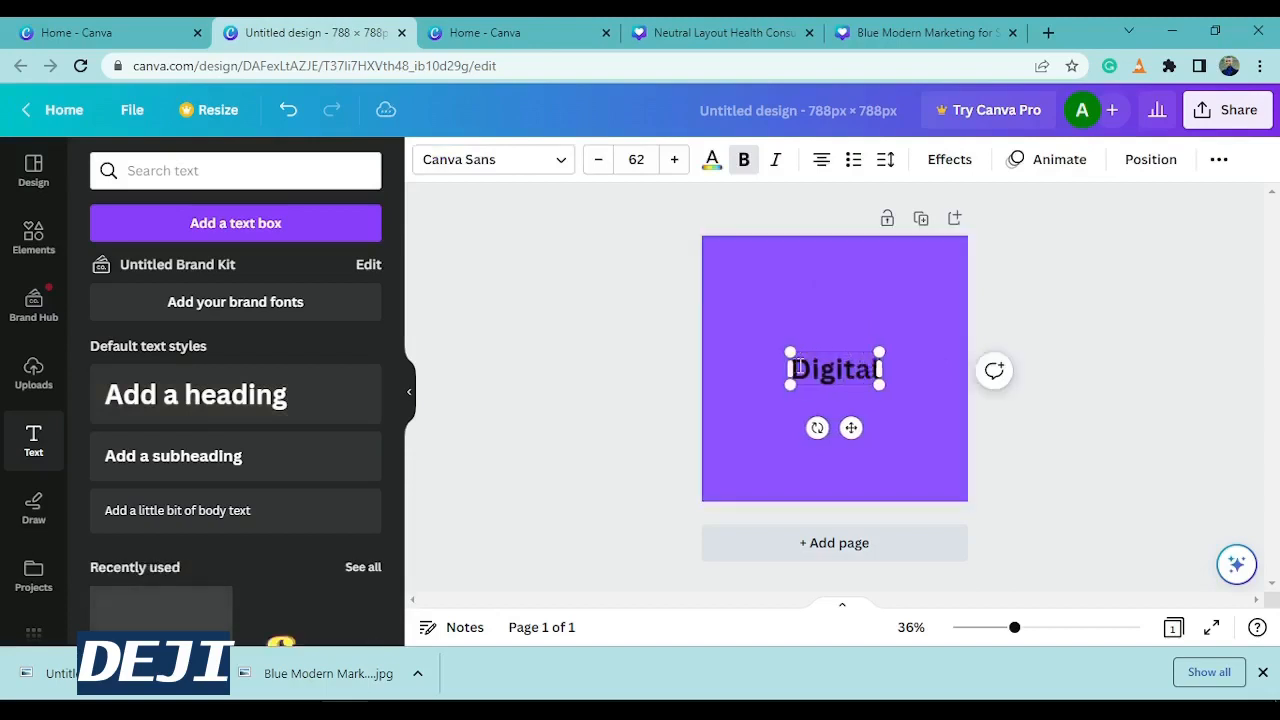
{"action": "type", "text": "s"}
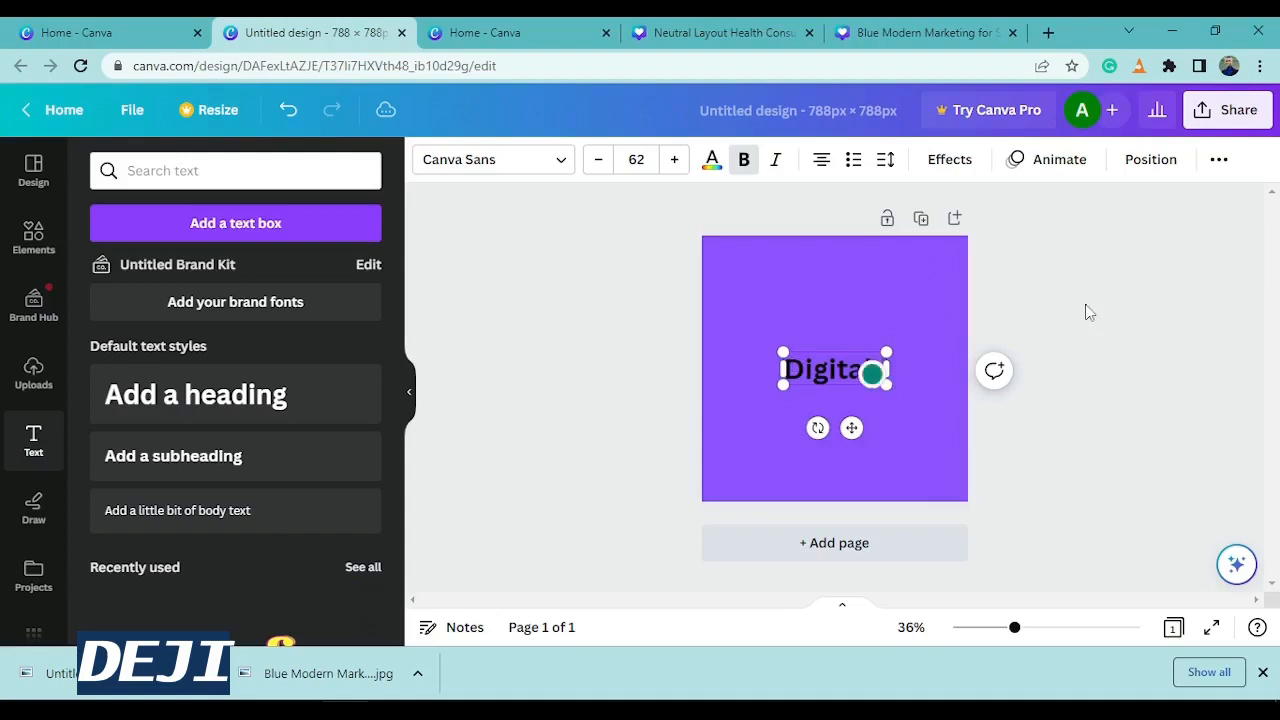
{"action": "left_click", "coordinate": [511, 313]}
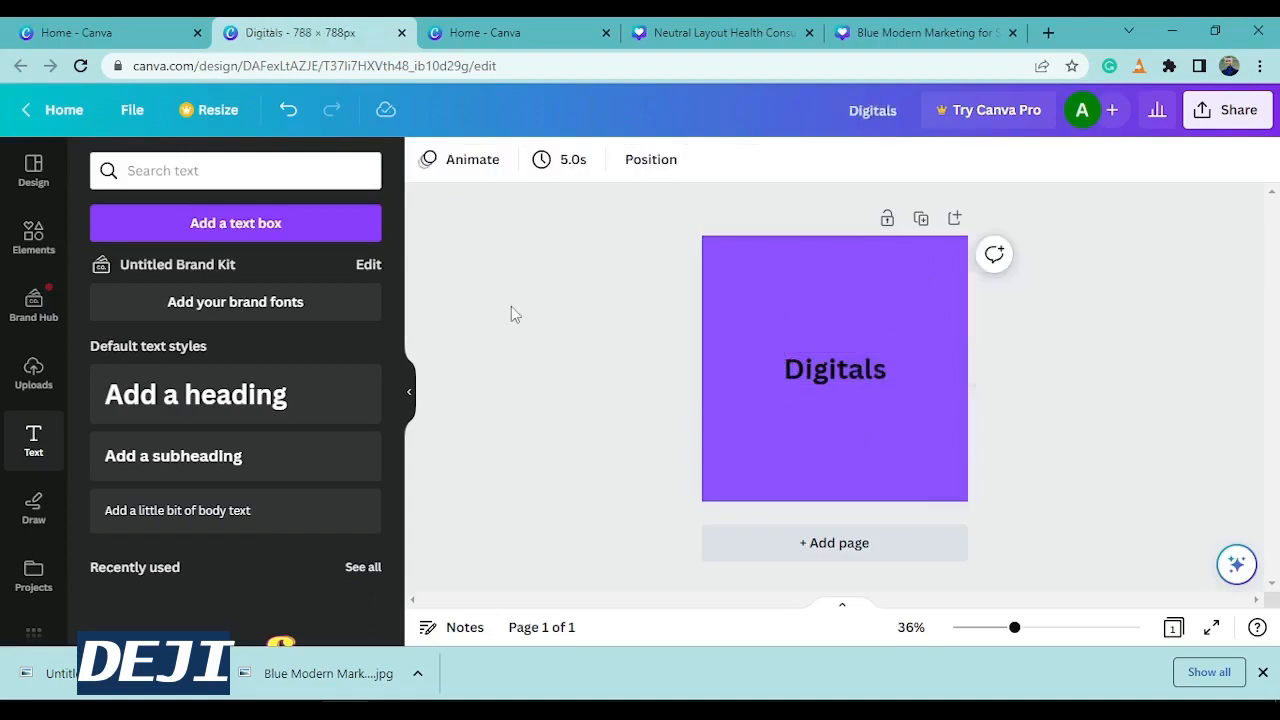
Step: Find the purple "Because We Are All Equal" template and add it to the design as a new page
{"action": "left_click", "coordinate": [33, 172]}
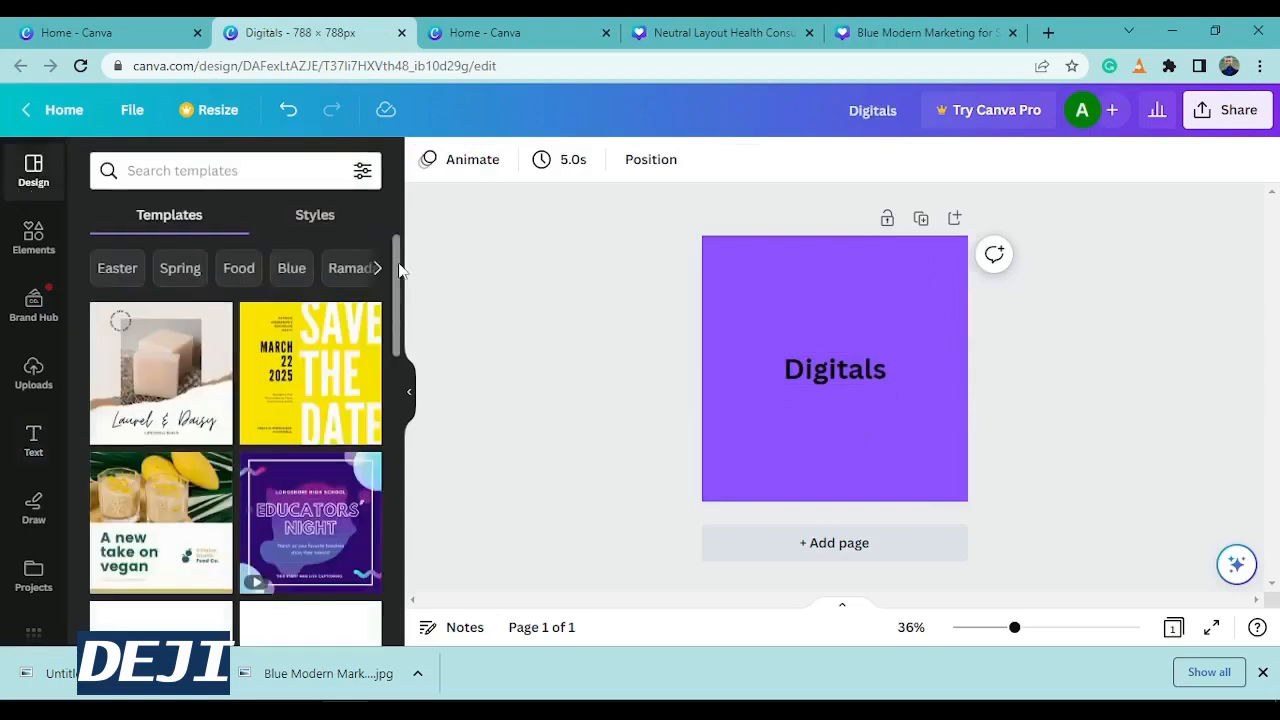
{"action": "left_click_drag", "start_coordinate": [398, 268], "coordinate": [408, 535]}
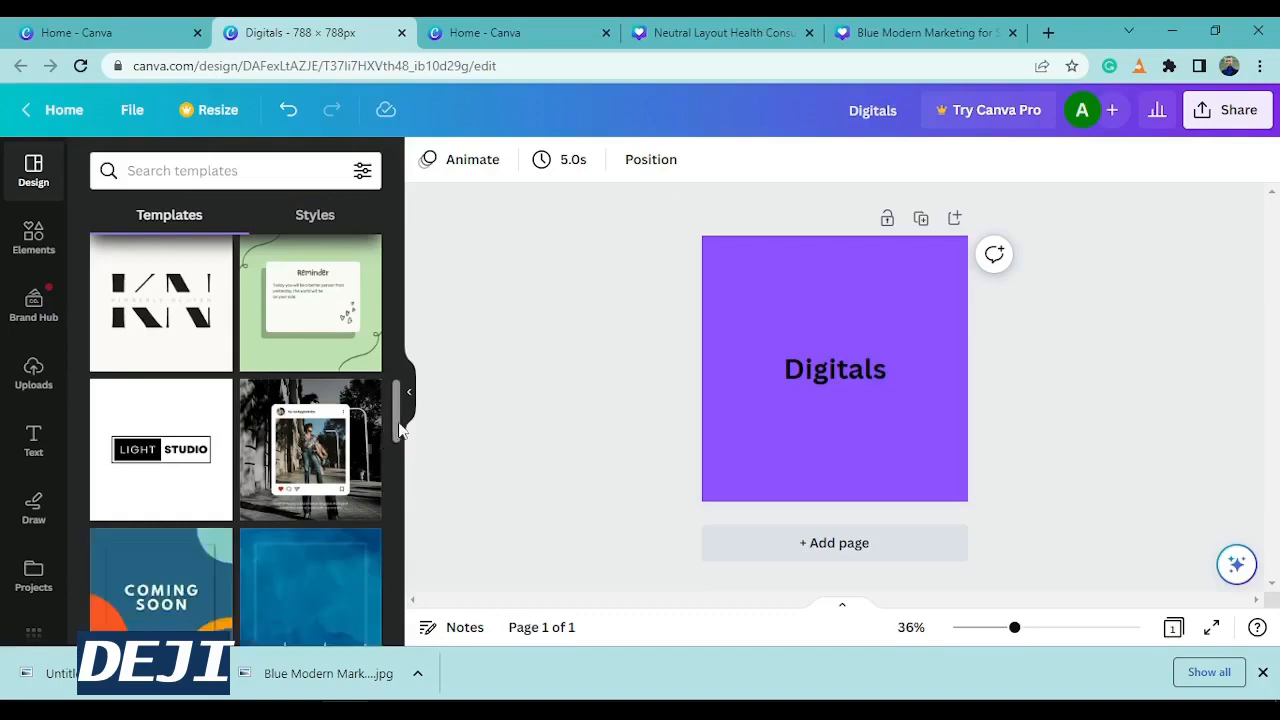
{"action": "mouse_move", "coordinate": [399, 428]}
{"action": "left_mouse_down"}
{"action": "mouse_move", "coordinate": [429, 580]}
{"action": "mouse_move", "coordinate": [409, 421]}
{"action": "left_mouse_up"}
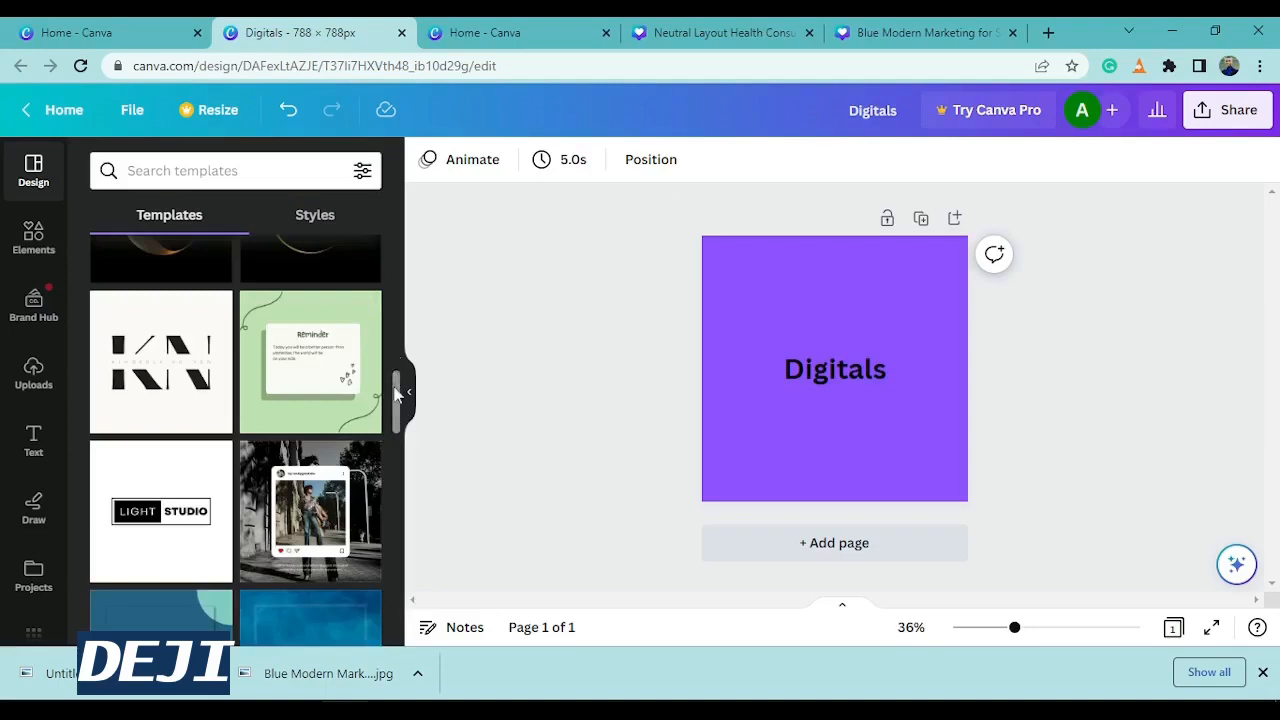
{"action": "left_click_drag", "start_coordinate": [397, 393], "coordinate": [397, 336]}
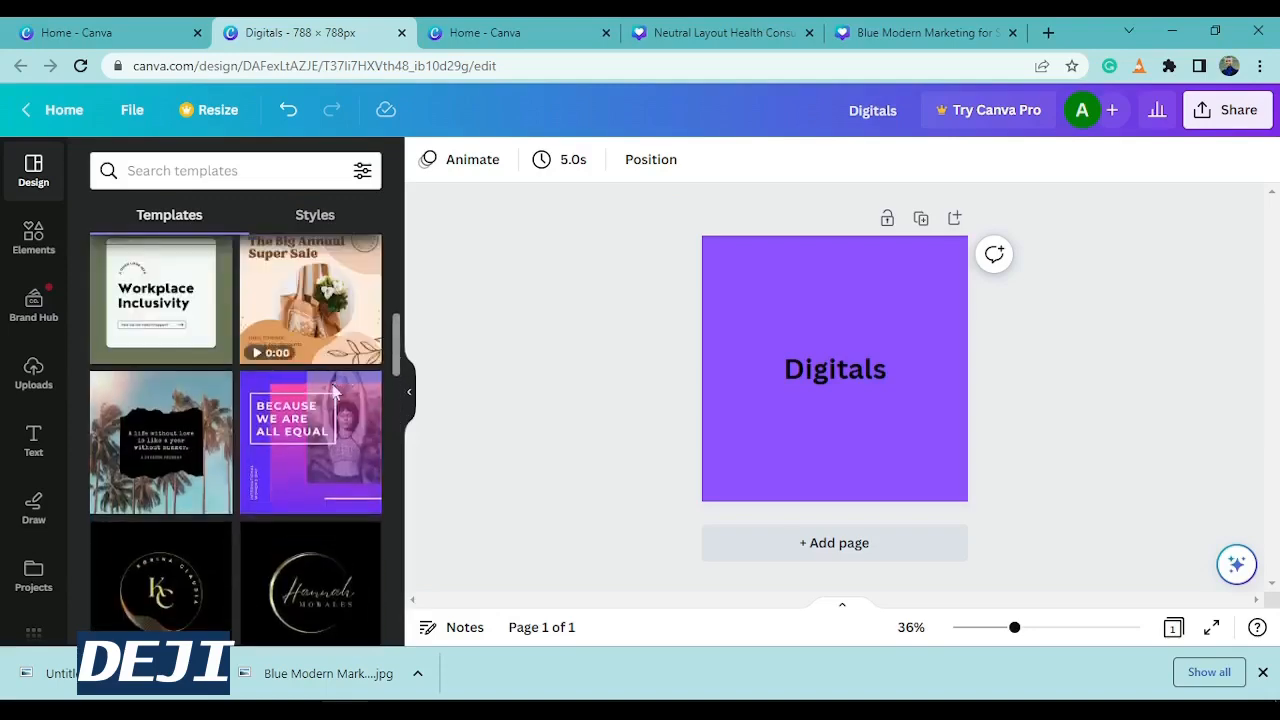
{"action": "left_click", "coordinate": [318, 402]}
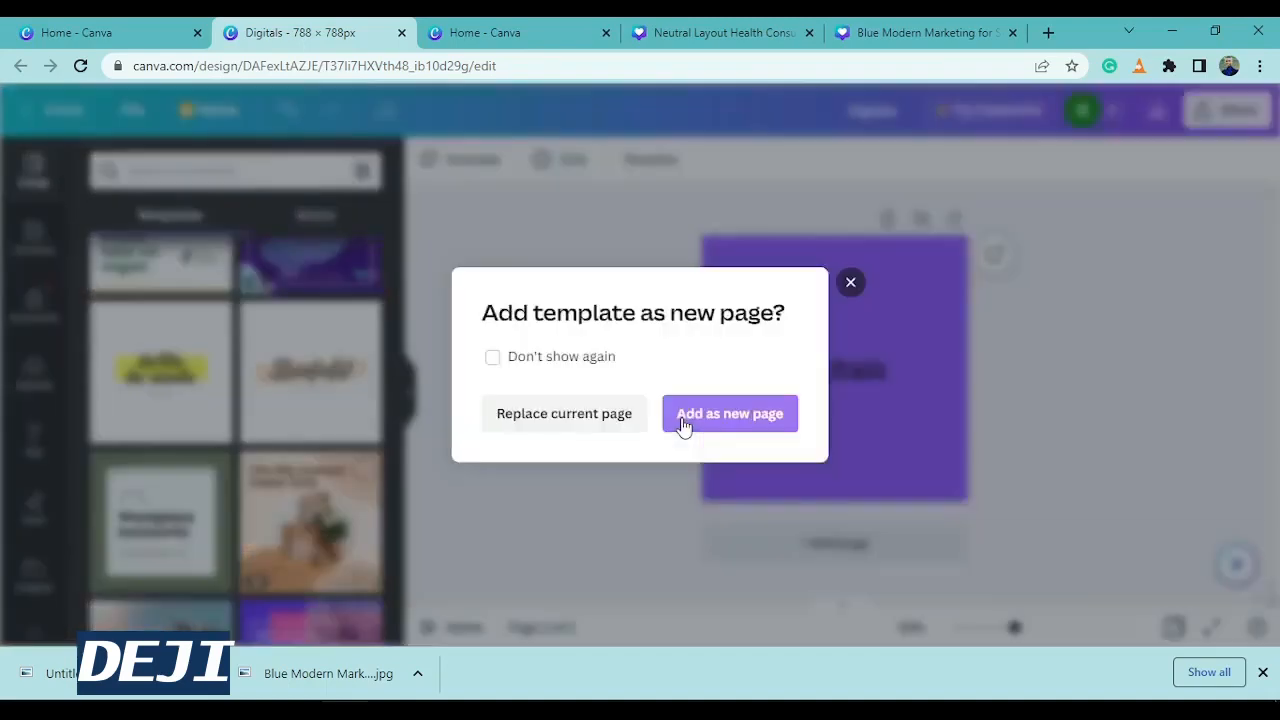
{"action": "left_click", "coordinate": [695, 425]}
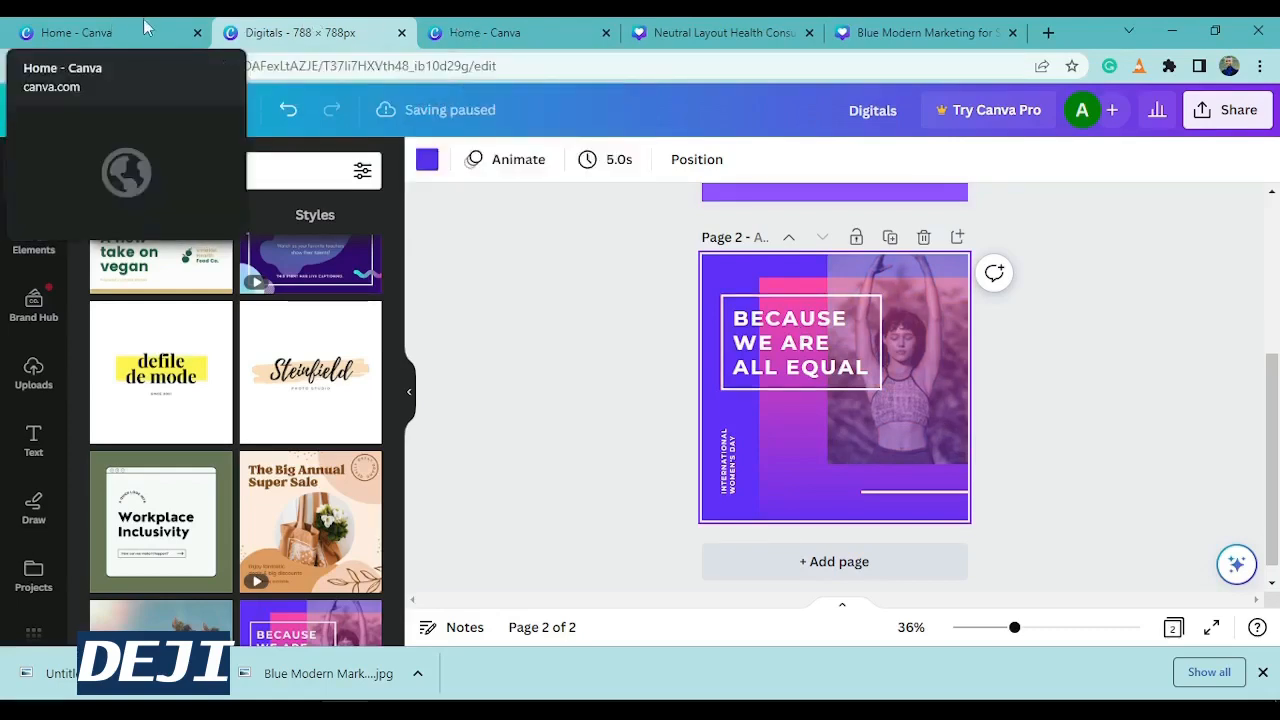
Step: Return to the Canva home page and open the Neutral Layout Health Consult Facebook Post from the recent designs
{"action": "left_click", "coordinate": [143, 28]}
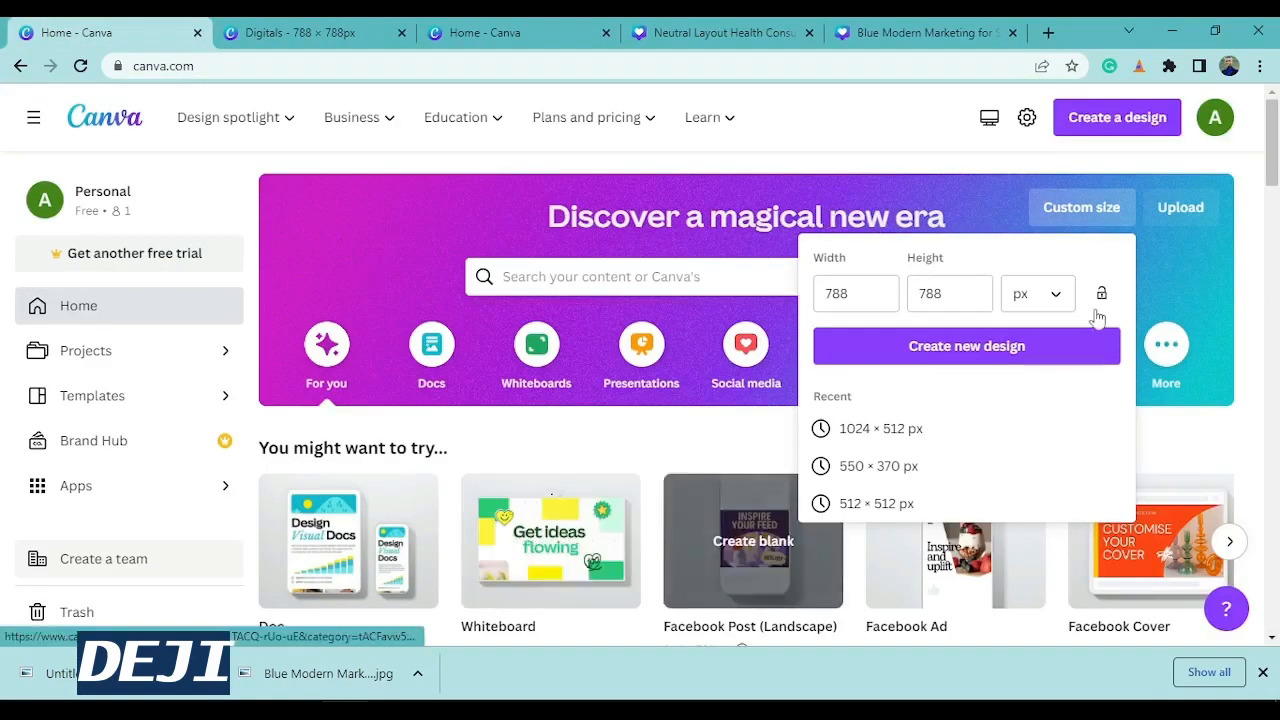
{"action": "left_click_drag", "start_coordinate": [1272, 178], "coordinate": [1272, 263]}
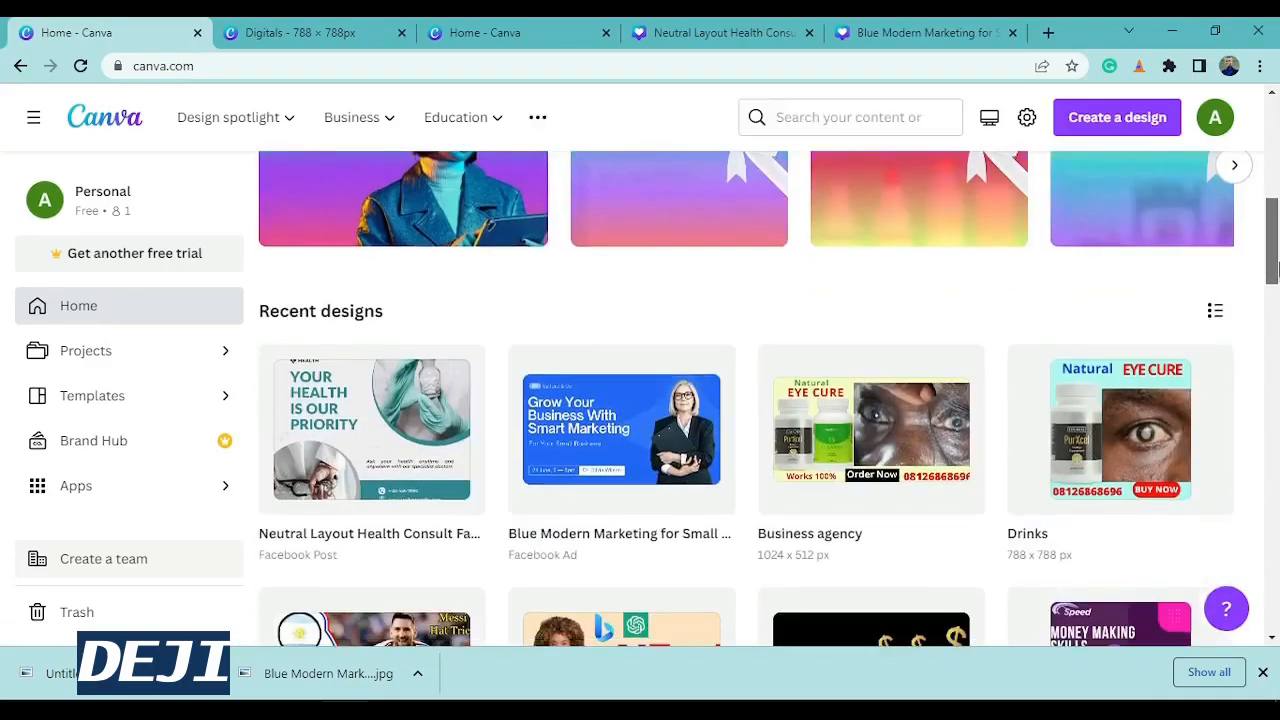
{"action": "left_click", "coordinate": [328, 432]}
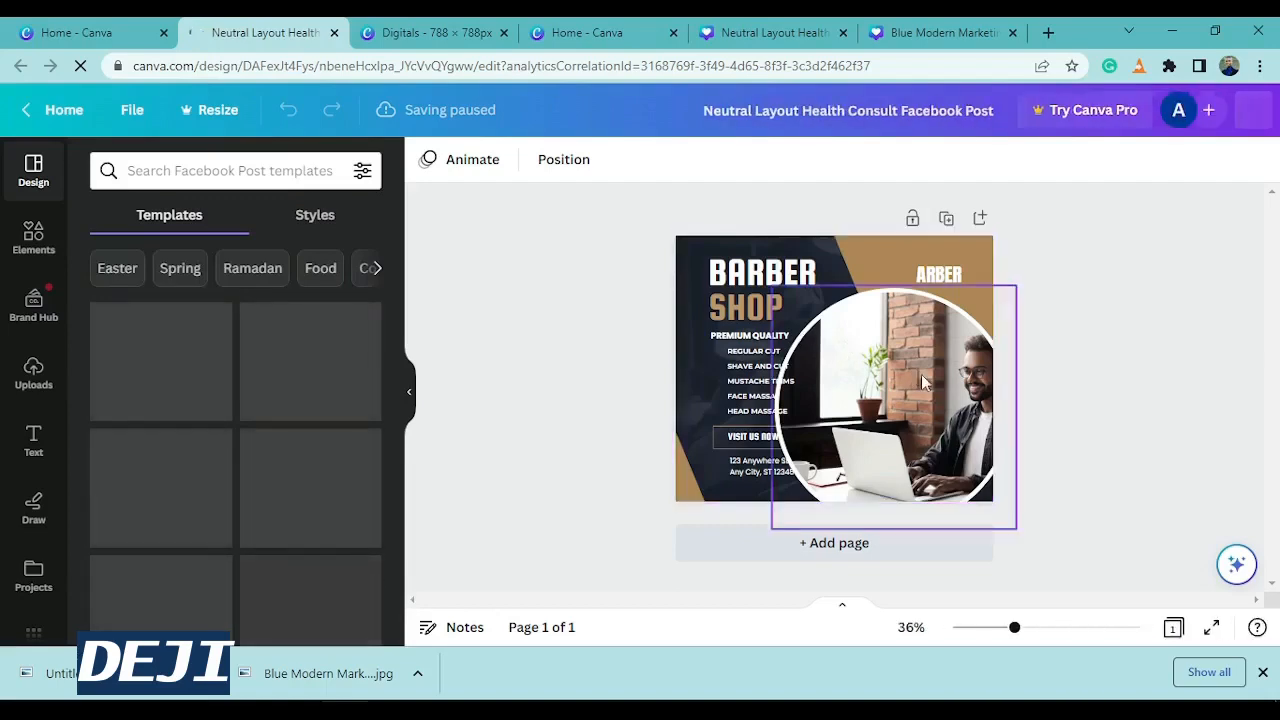
Step: Nudge the circular photo in the Barber Shop design and copy all elements of the page
{"action": "left_click_drag", "start_coordinate": [936, 381], "coordinate": [885, 369]}
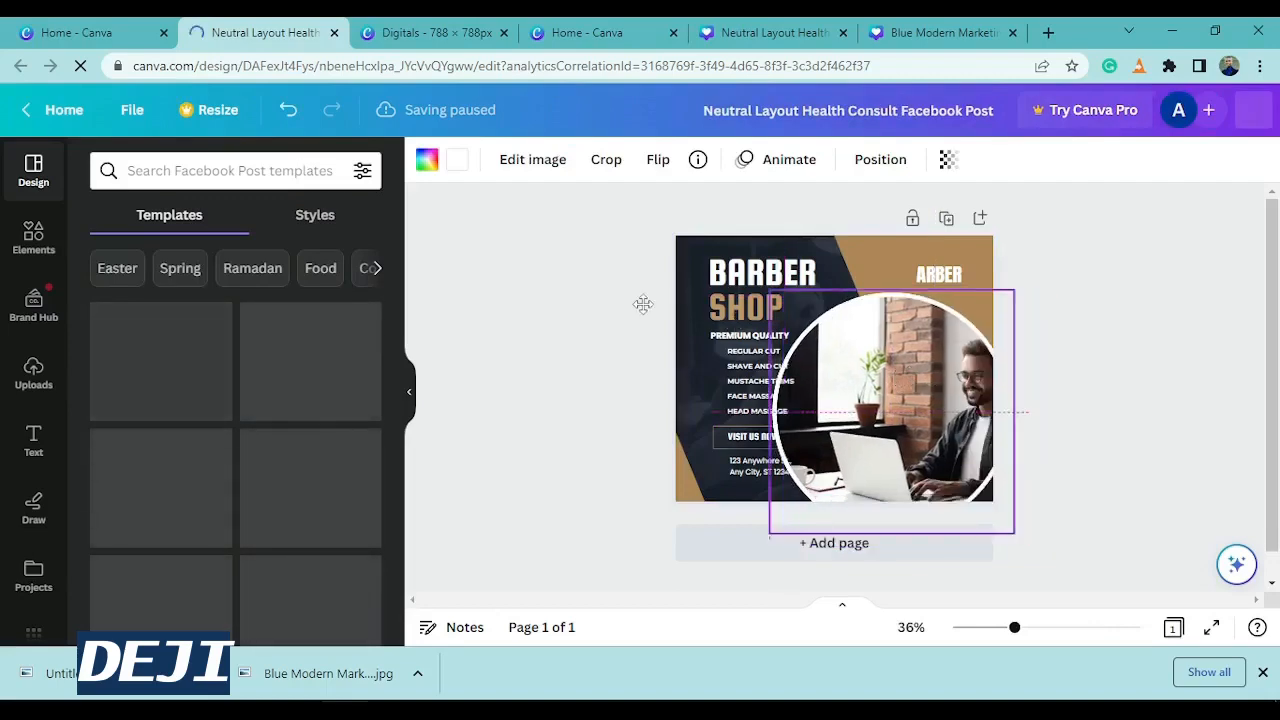
{"action": "left_click", "coordinate": [703, 273]}
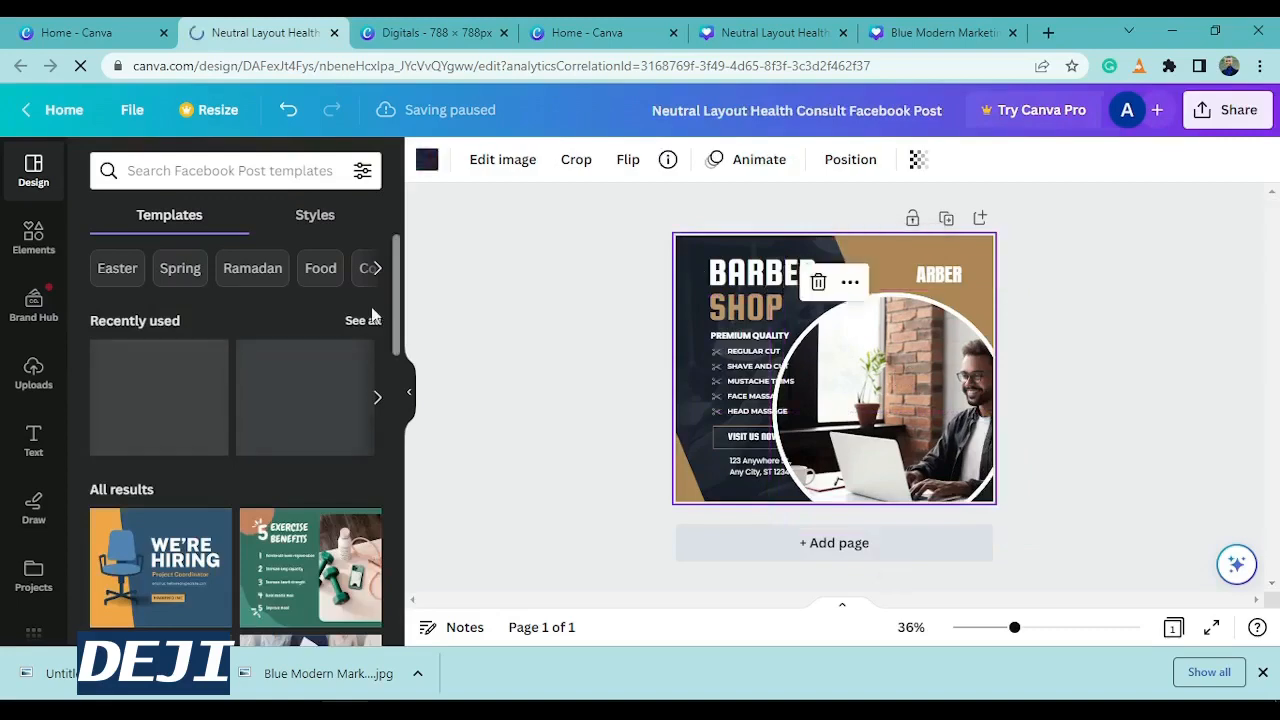
{"action": "key", "text": "ctrl+a"}
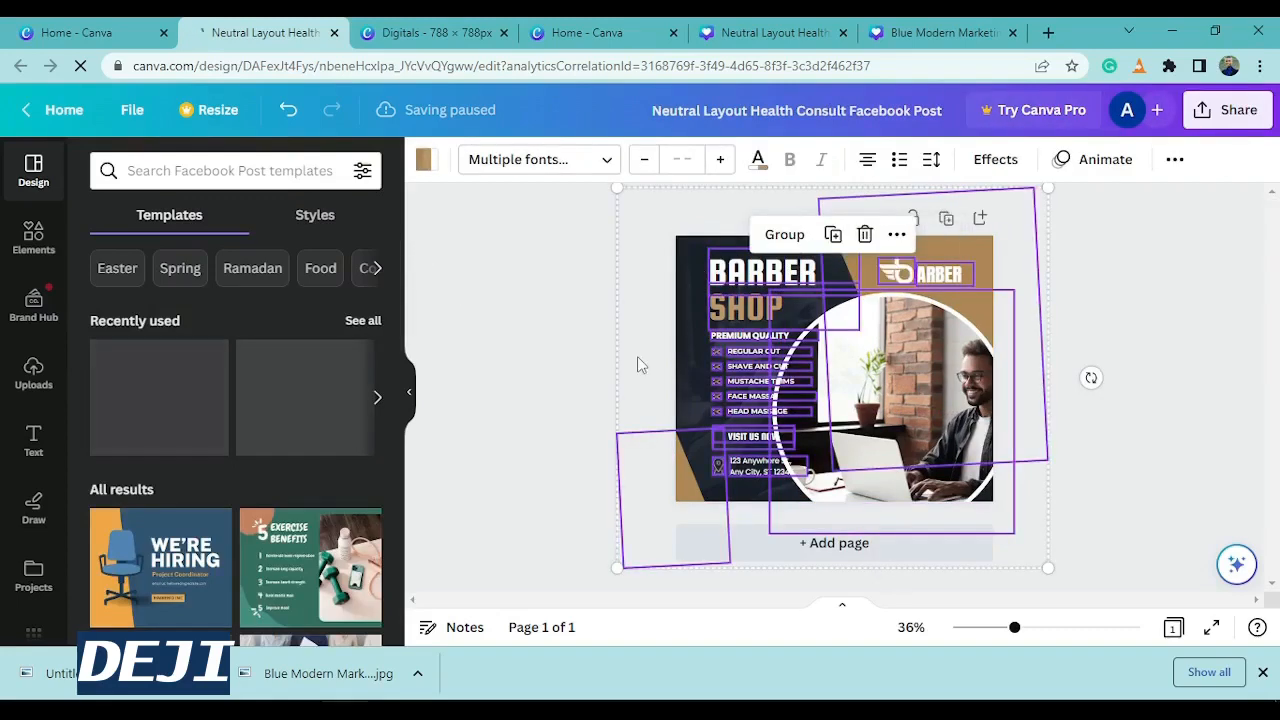
{"action": "right_click", "coordinate": [812, 428]}
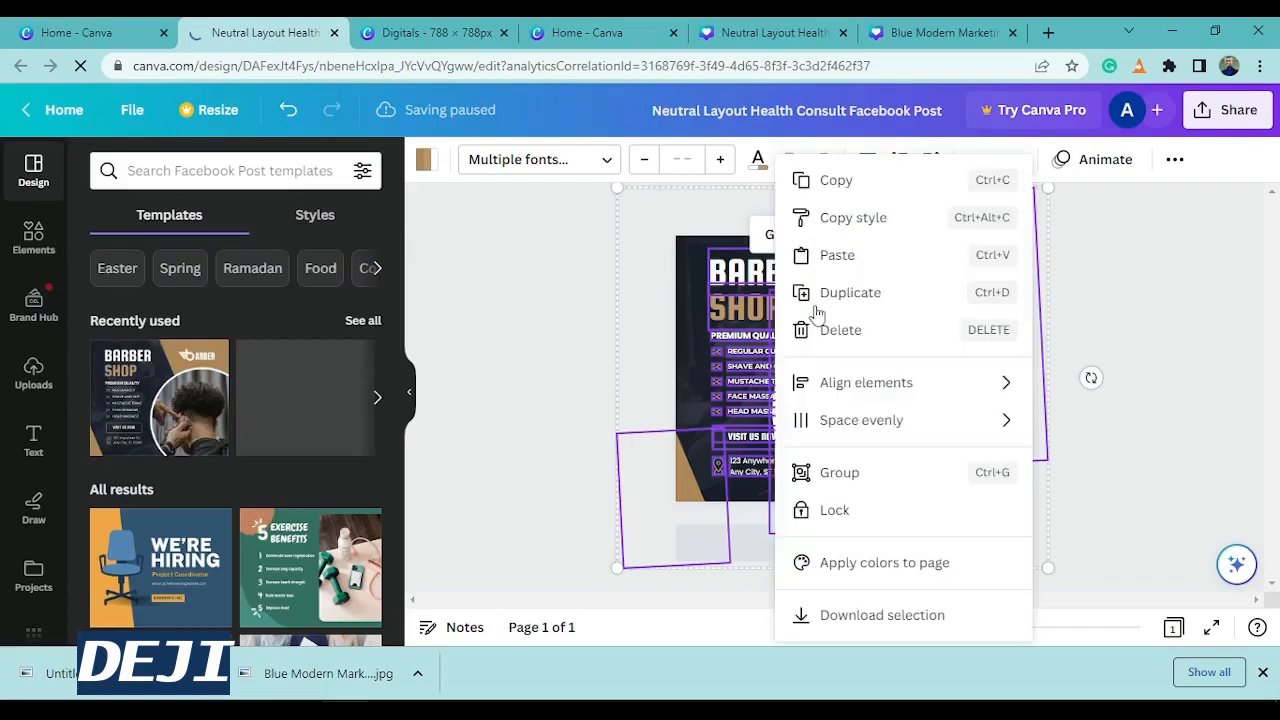
{"action": "left_click", "coordinate": [822, 182]}
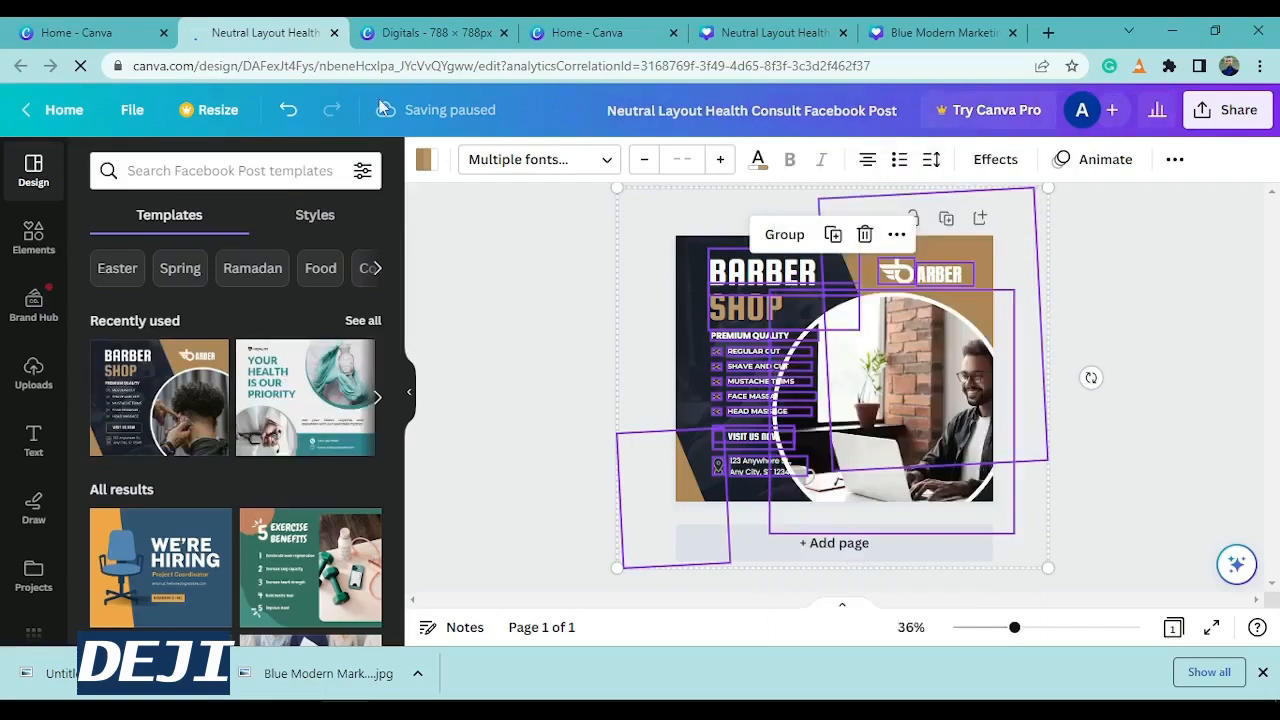
Step: Switch back to the 788 × 788 px Digitals design and delete the pink gradient square on page 2
{"action": "left_click", "coordinate": [437, 32]}
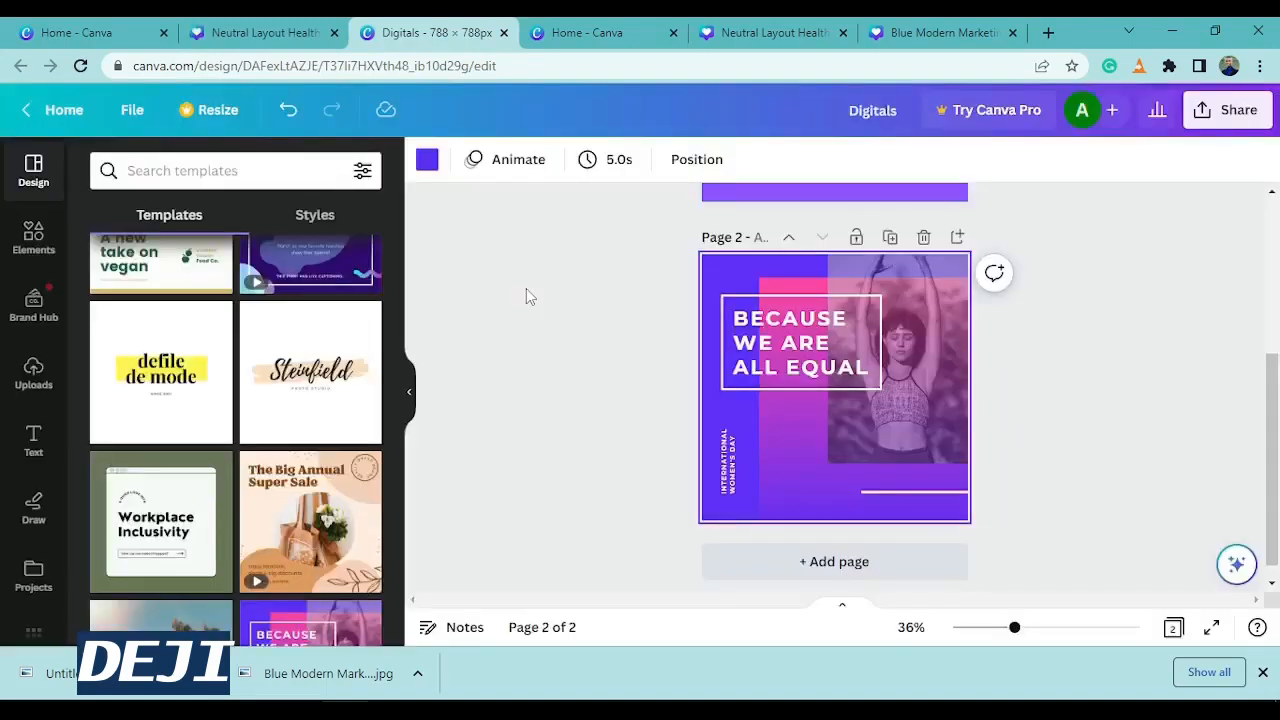
{"action": "left_click", "coordinate": [758, 468]}
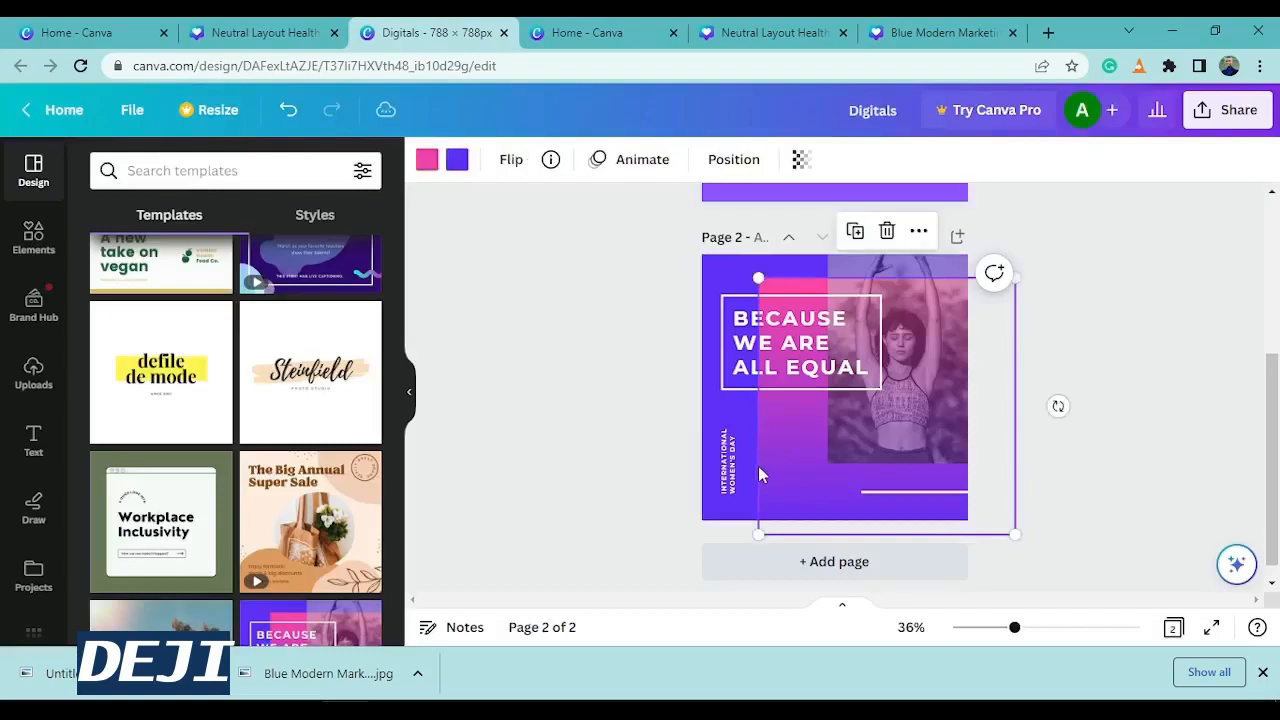
{"action": "key", "text": "Delete"}
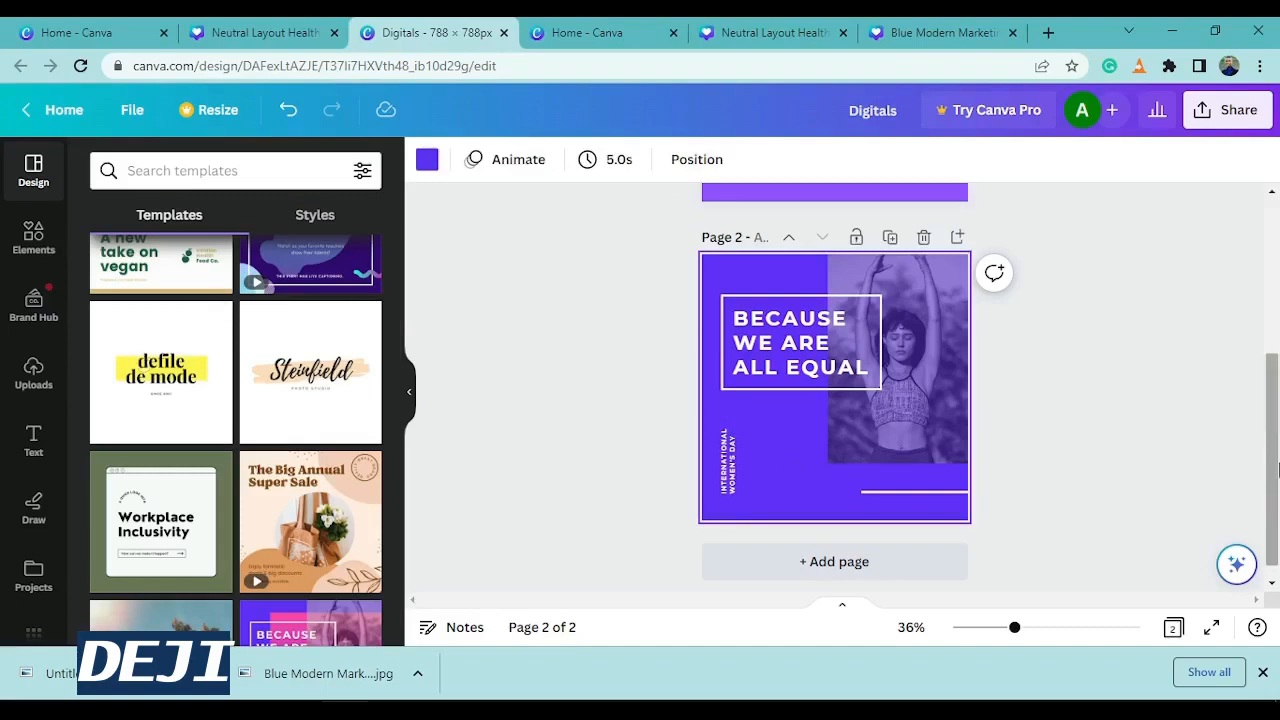
Step: Delete the purple background color and the "Digitals" heading from page 1
{"action": "scroll", "coordinate": [982, 343], "scroll_direction": "up", "scroll_amount": 2}
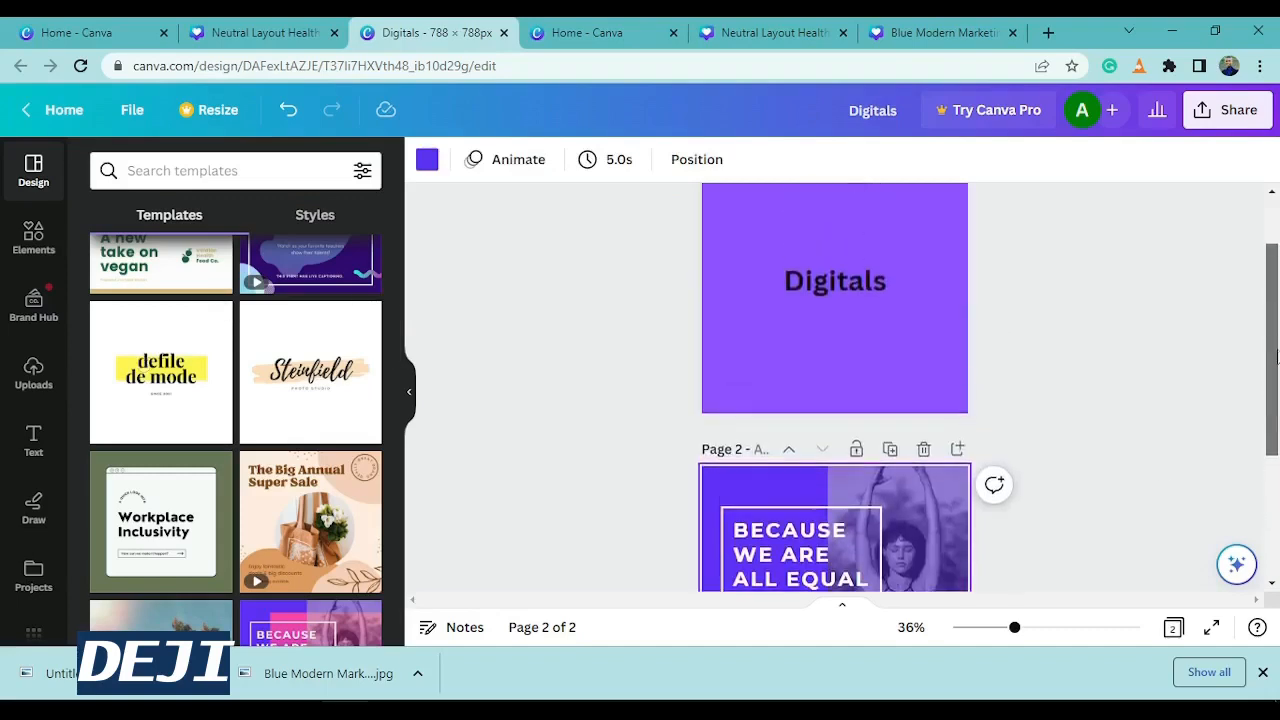
{"action": "left_click", "coordinate": [934, 332]}
{"action": "key", "text": "Delete"}
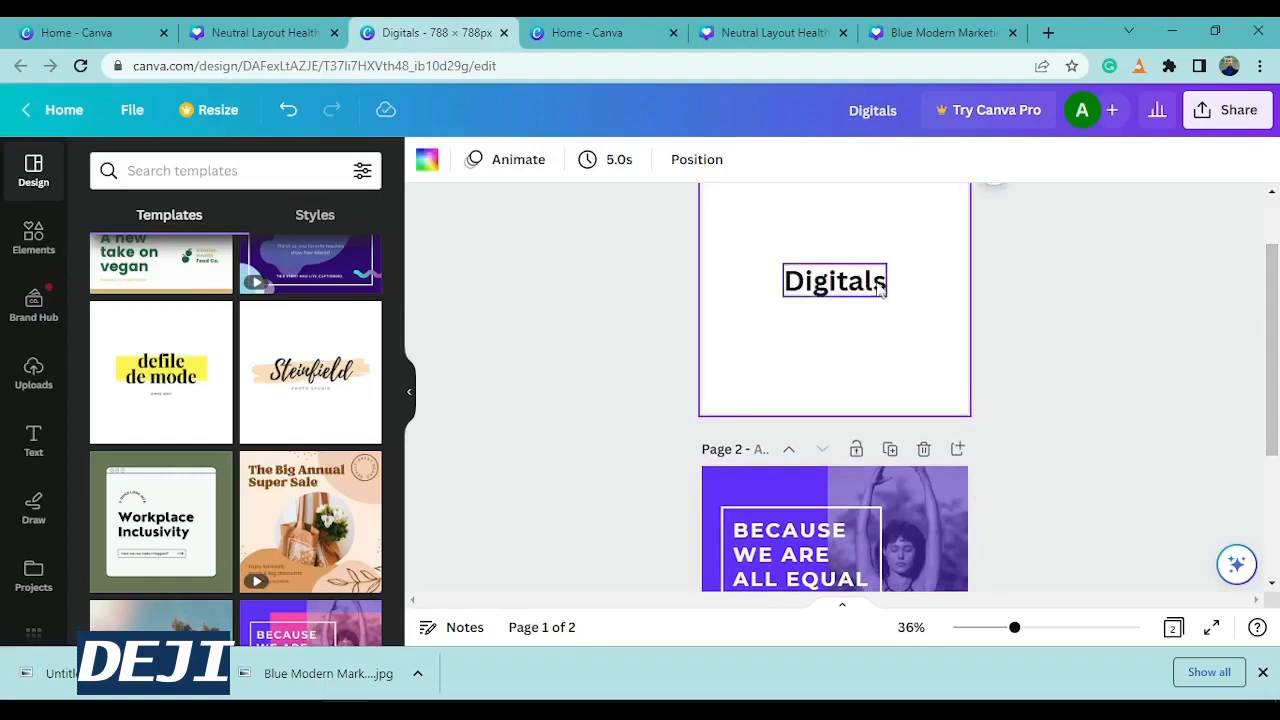
{"action": "left_click", "coordinate": [880, 287]}
{"action": "key", "text": "Delete"}
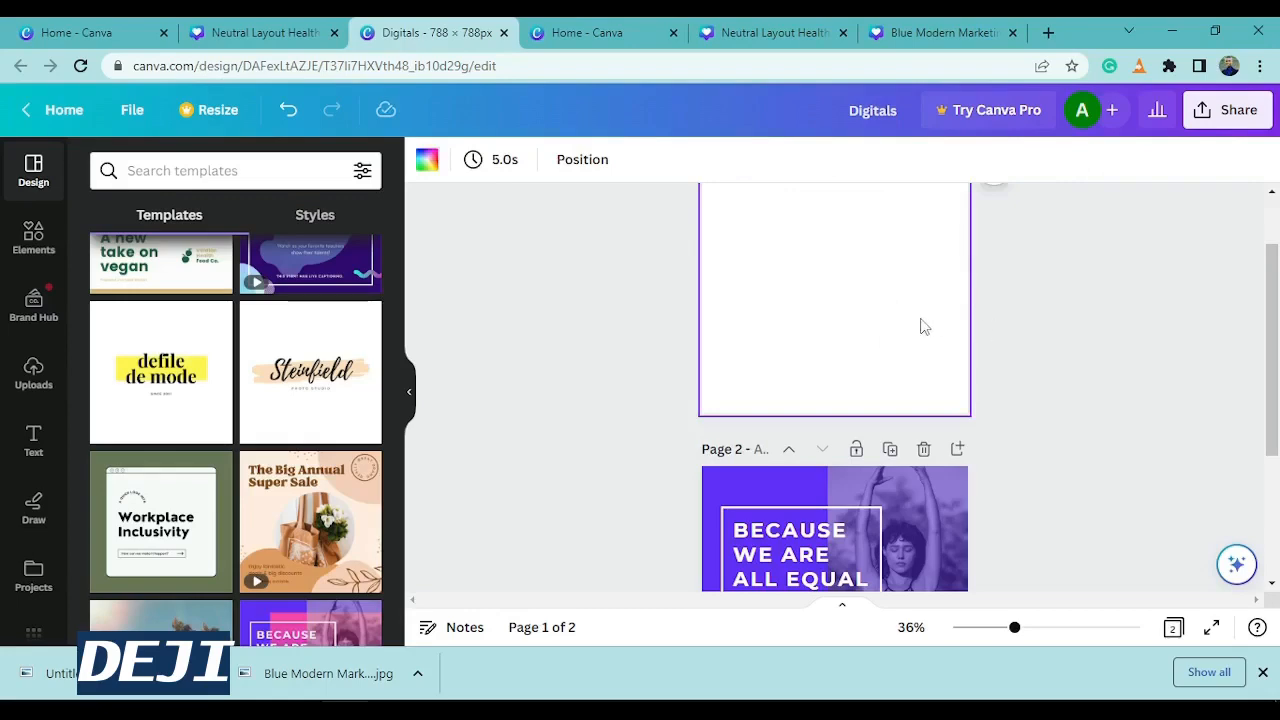
Step: Paste the copied Barber Shop elements onto the empty page 1, then enlarge and reposition them to fill the page
{"action": "key", "text": "ctrl+v"}
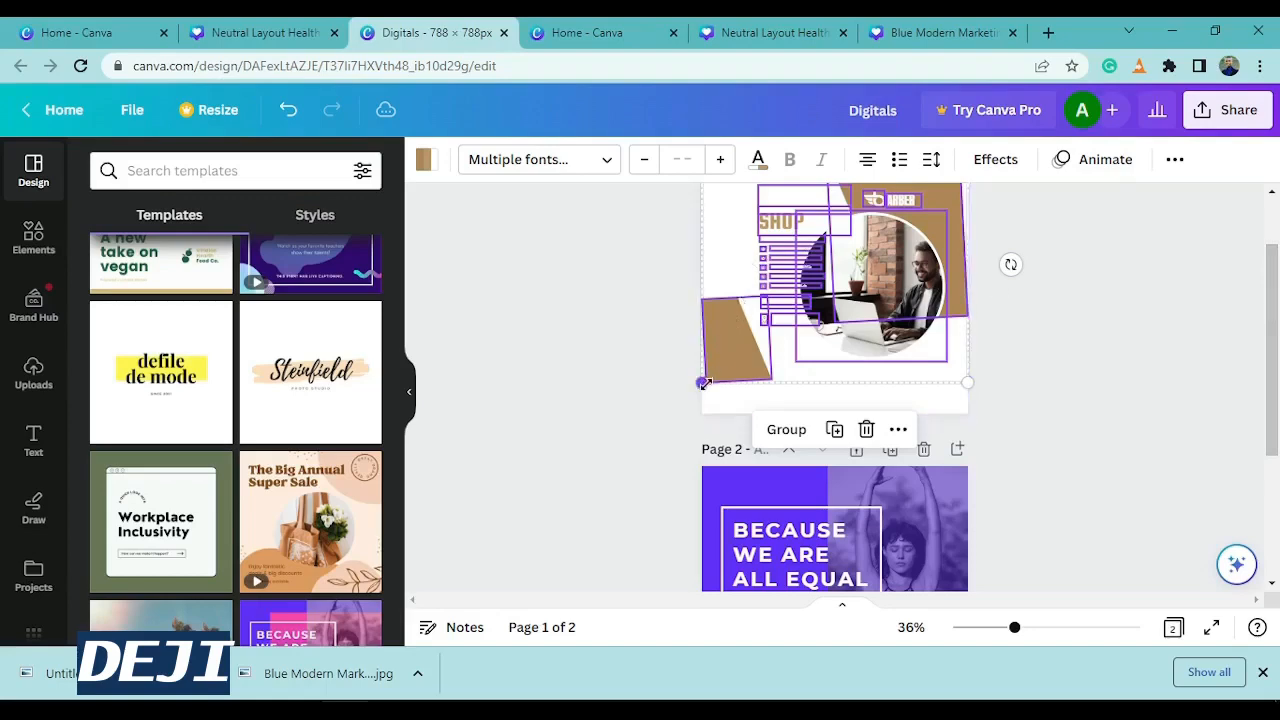
{"action": "left_click_drag", "start_coordinate": [703, 385], "coordinate": [651, 474]}
{"action": "mouse_move", "coordinate": [815, 377]}
{"action": "left_mouse_down"}
{"action": "mouse_move", "coordinate": [834, 384]}
{"action": "mouse_move", "coordinate": [782, 372]}
{"action": "mouse_move", "coordinate": [811, 374]}
{"action": "left_mouse_up"}
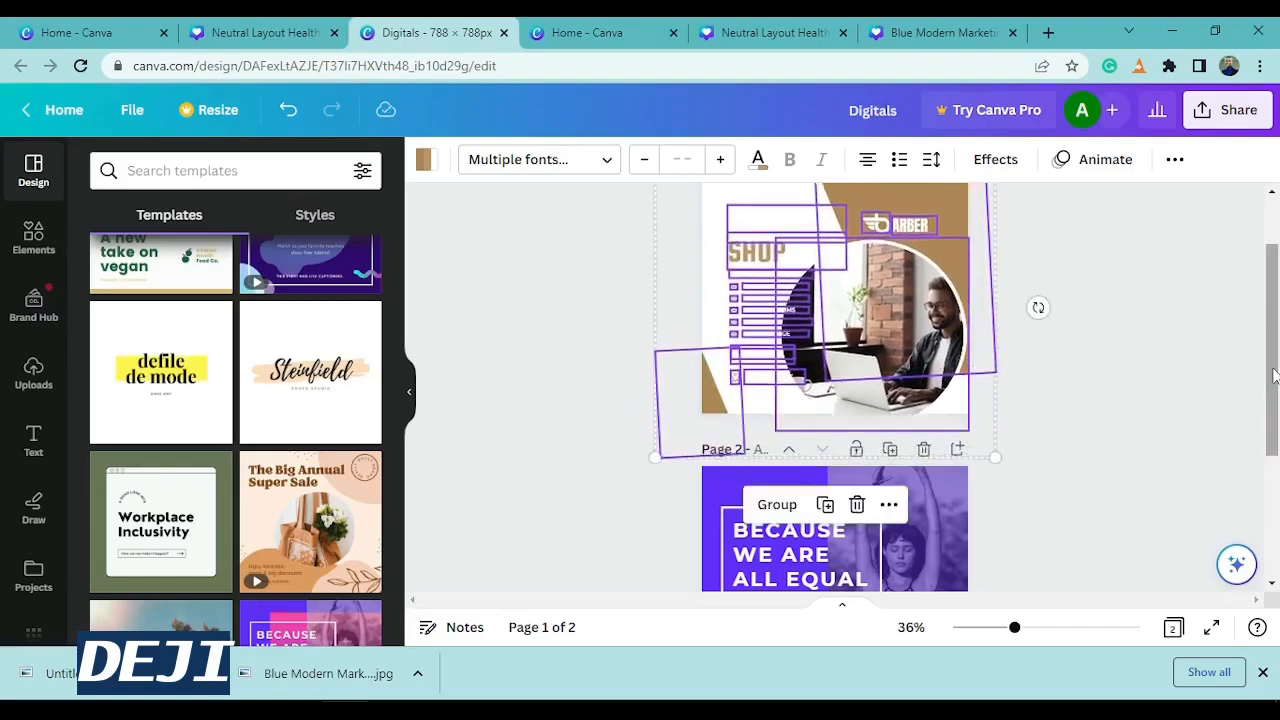
{"action": "left_click_drag", "start_coordinate": [1273, 375], "coordinate": [1268, 340]}
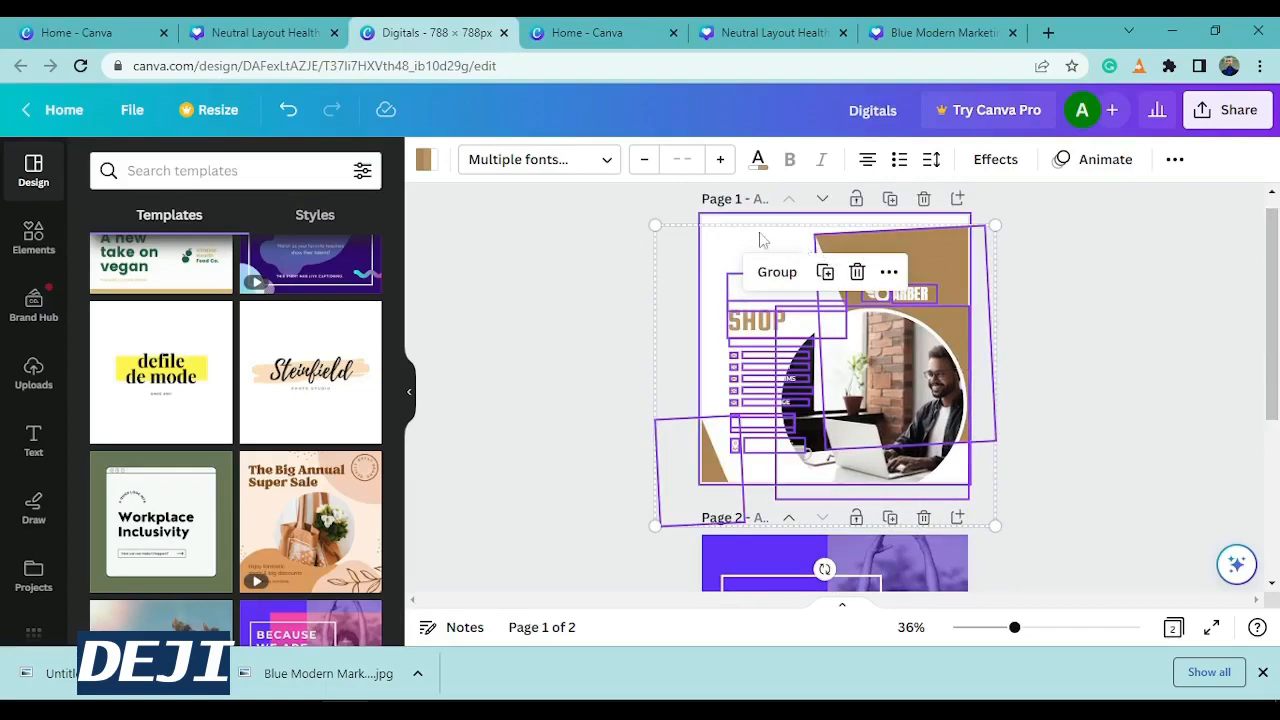
{"action": "left_click_drag", "start_coordinate": [653, 222], "coordinate": [633, 207]}
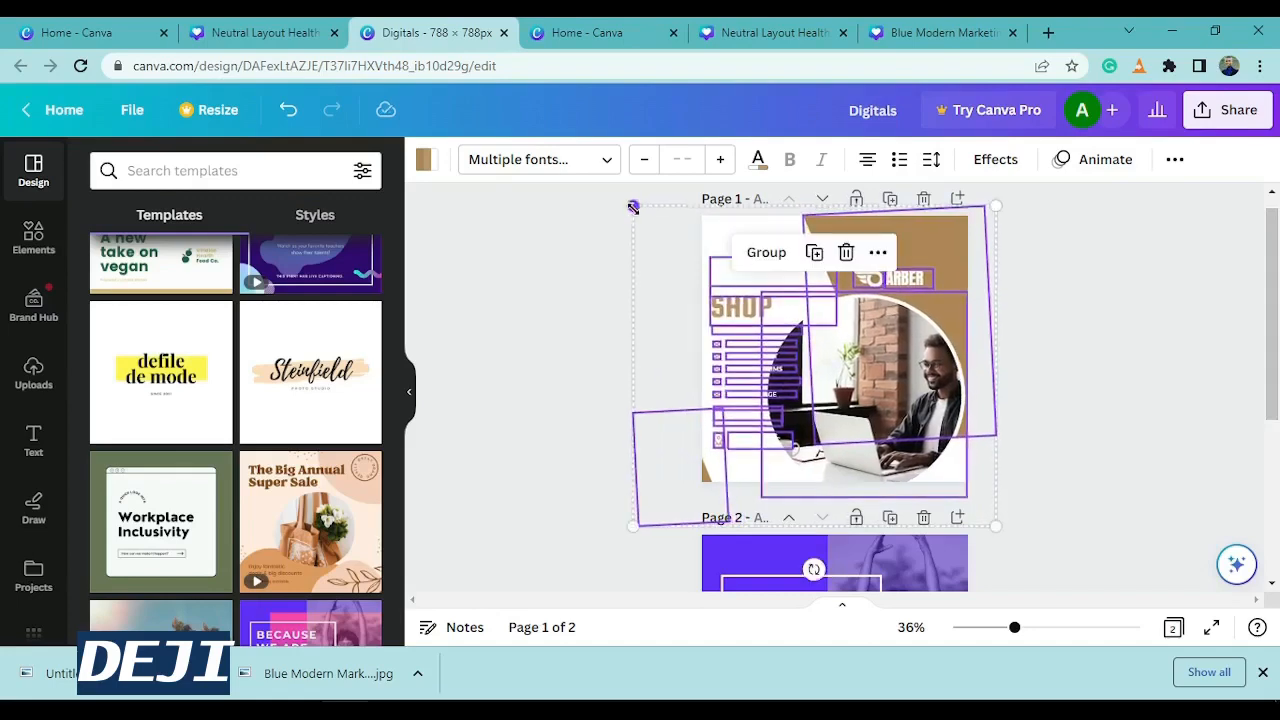
{"action": "left_click", "coordinate": [1185, 293]}
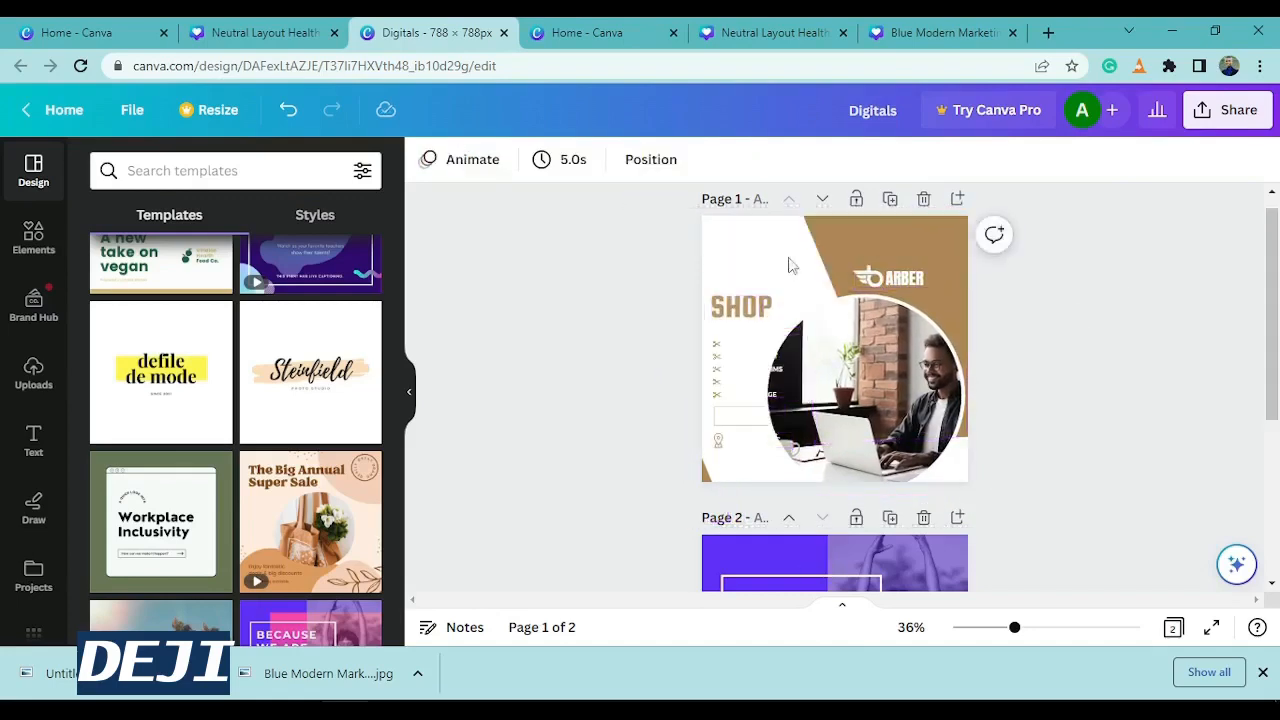
{"action": "left_click", "coordinate": [613, 24]}
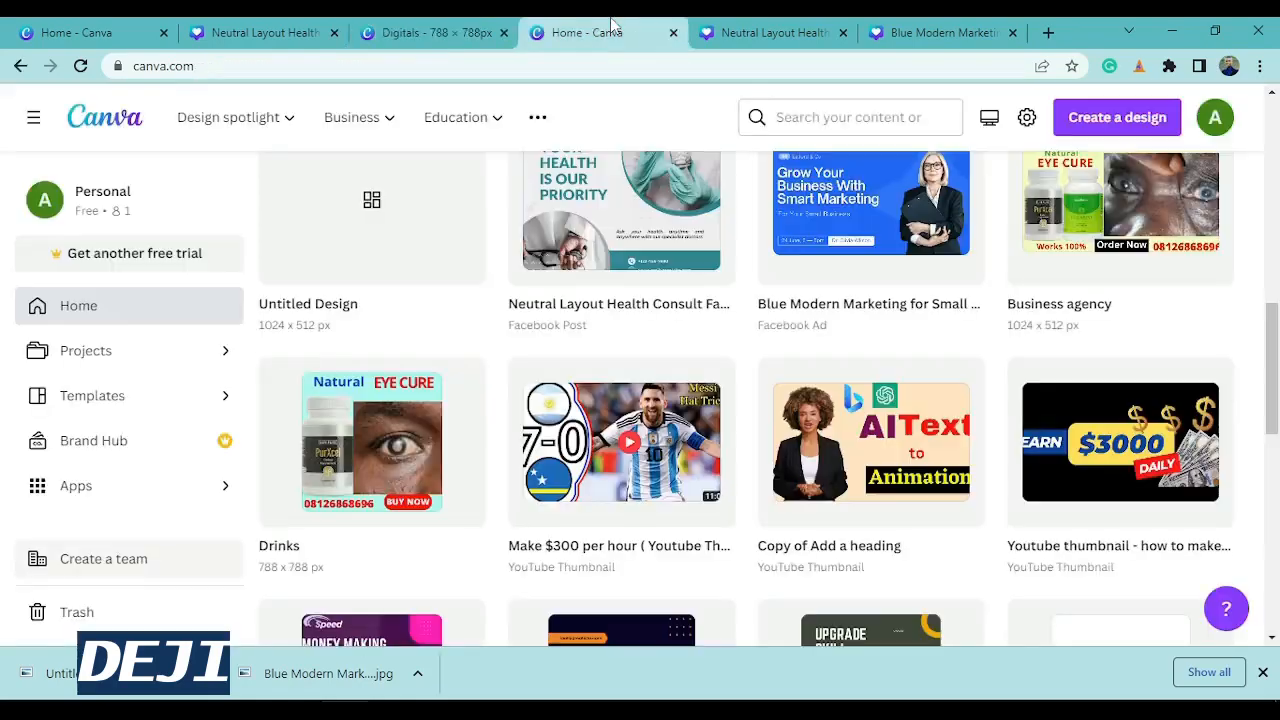
{"action": "left_click", "coordinate": [265, 24]}
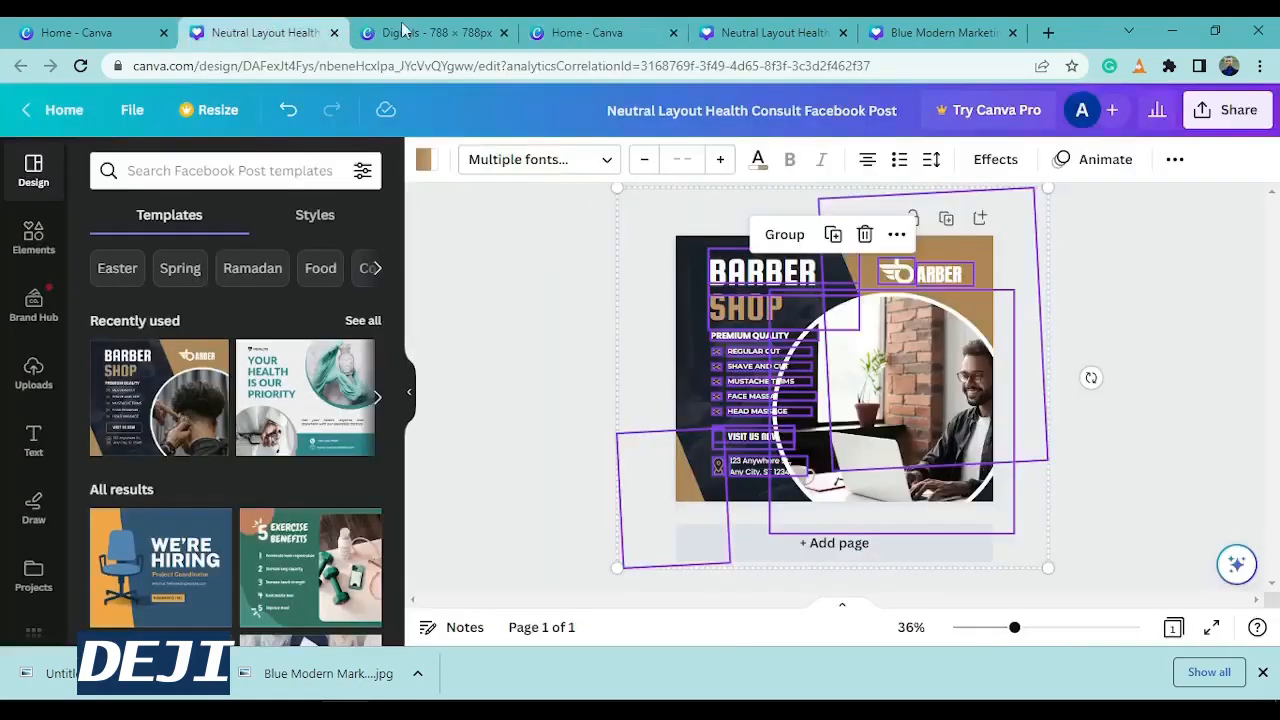
{"action": "left_click", "coordinate": [403, 28]}
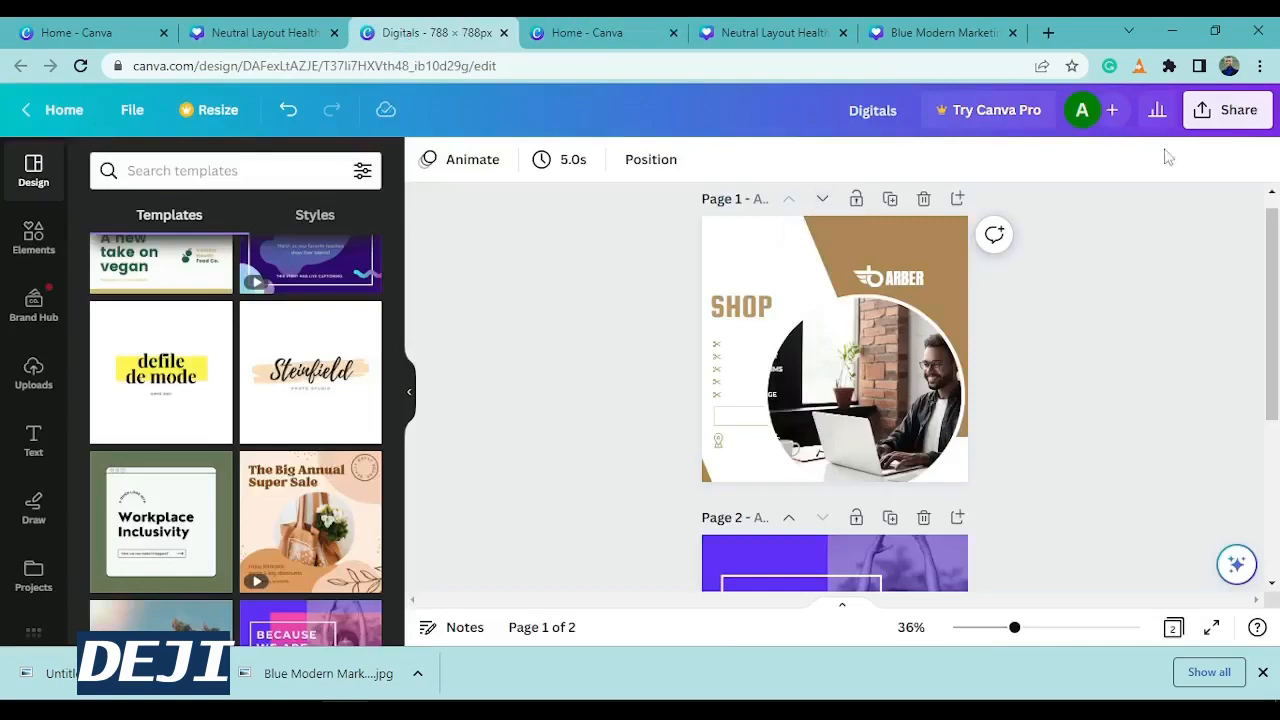
Step: Examine the file types offered for downloading the 788 × 788 px Digitals design and close the download options
{"action": "left_click", "coordinate": [1238, 112]}
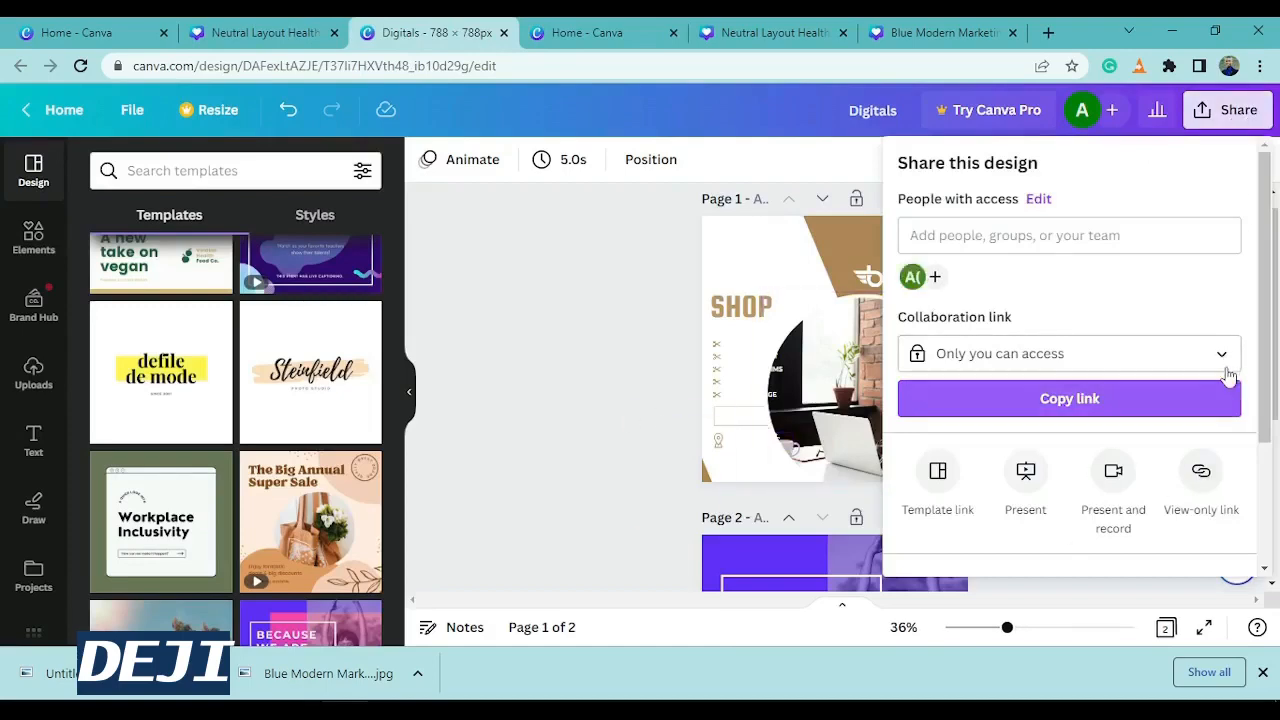
{"action": "scroll", "coordinate": [1251, 380], "scroll_direction": "down", "scroll_amount": 3}
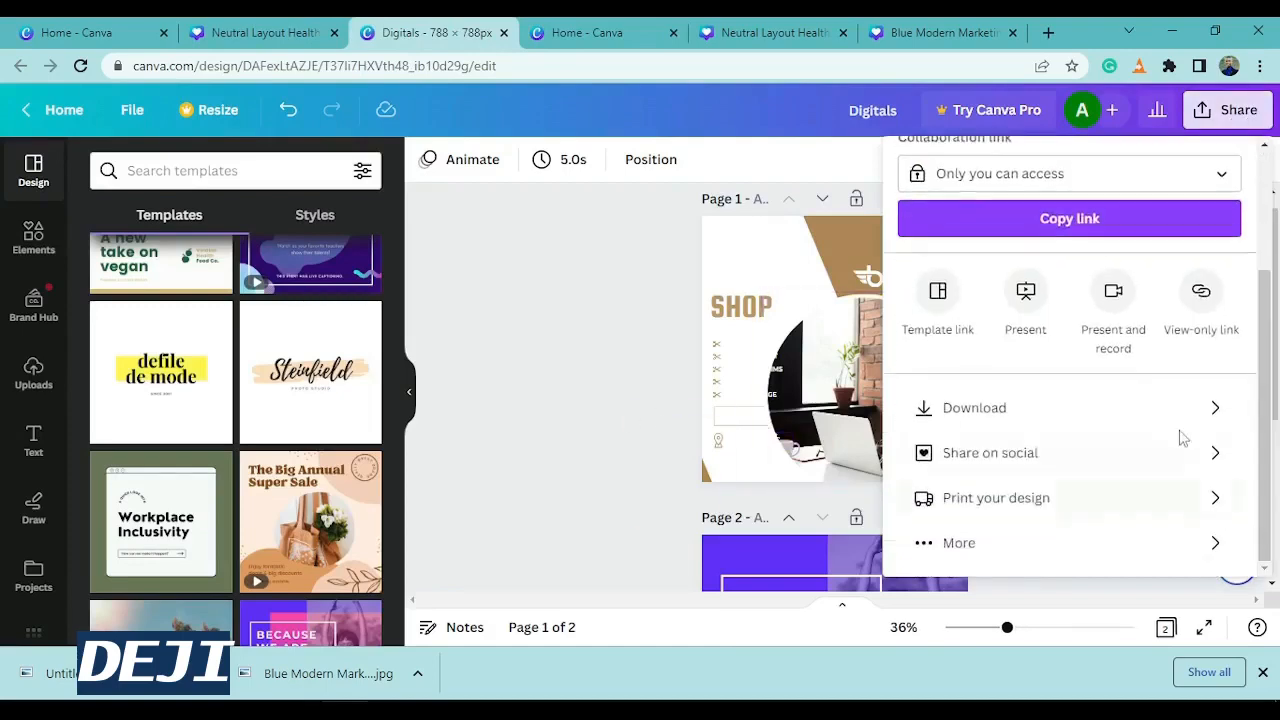
{"action": "left_click", "coordinate": [1212, 408]}
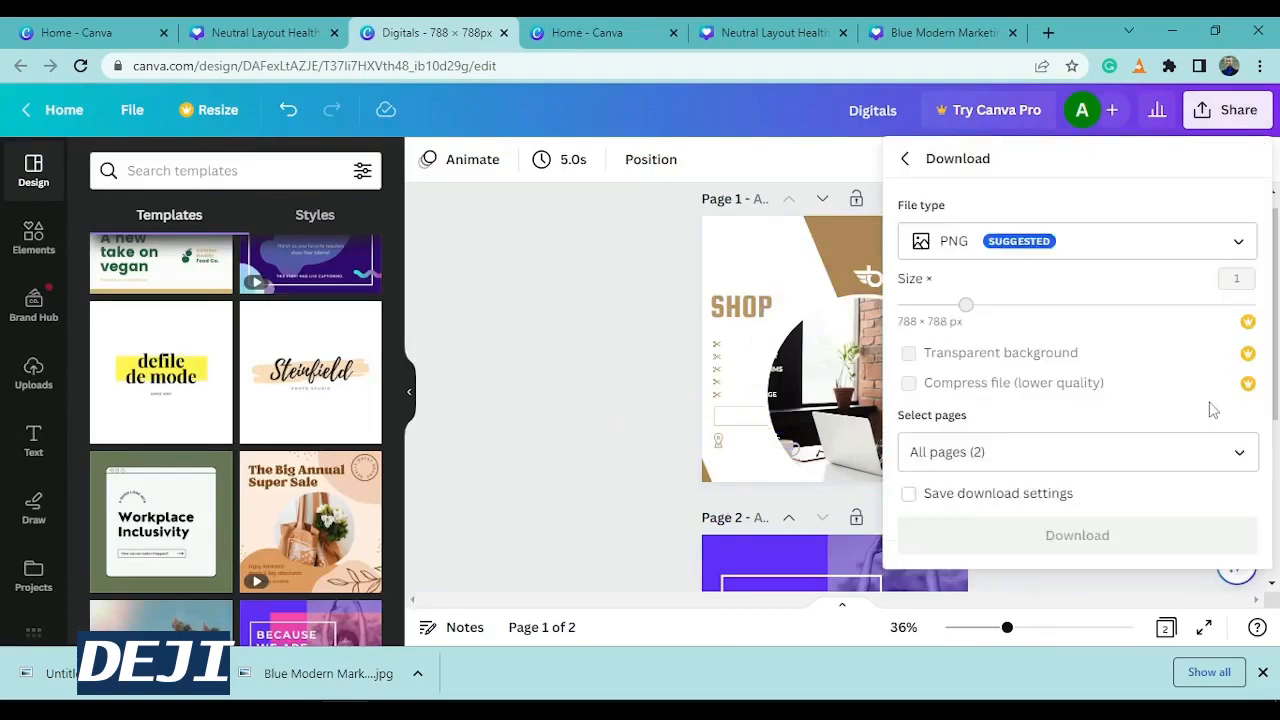
{"action": "left_click", "coordinate": [1214, 247]}
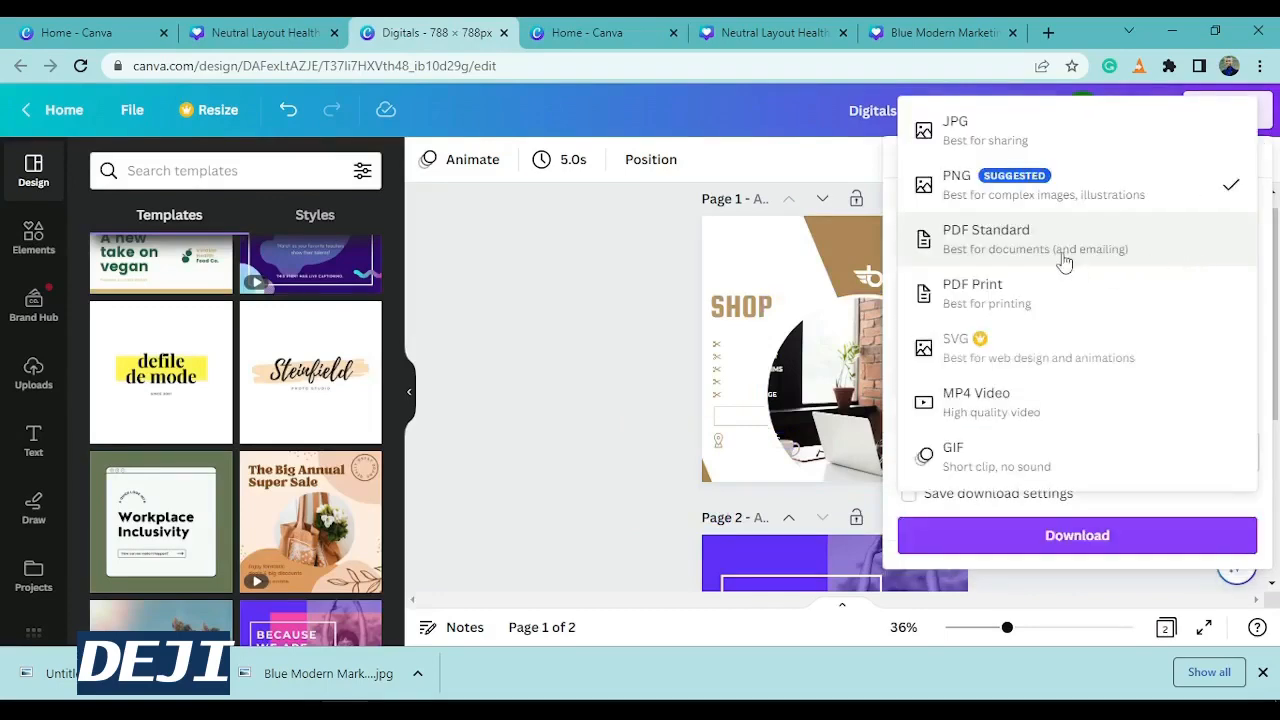
{"action": "left_click", "coordinate": [988, 243]}
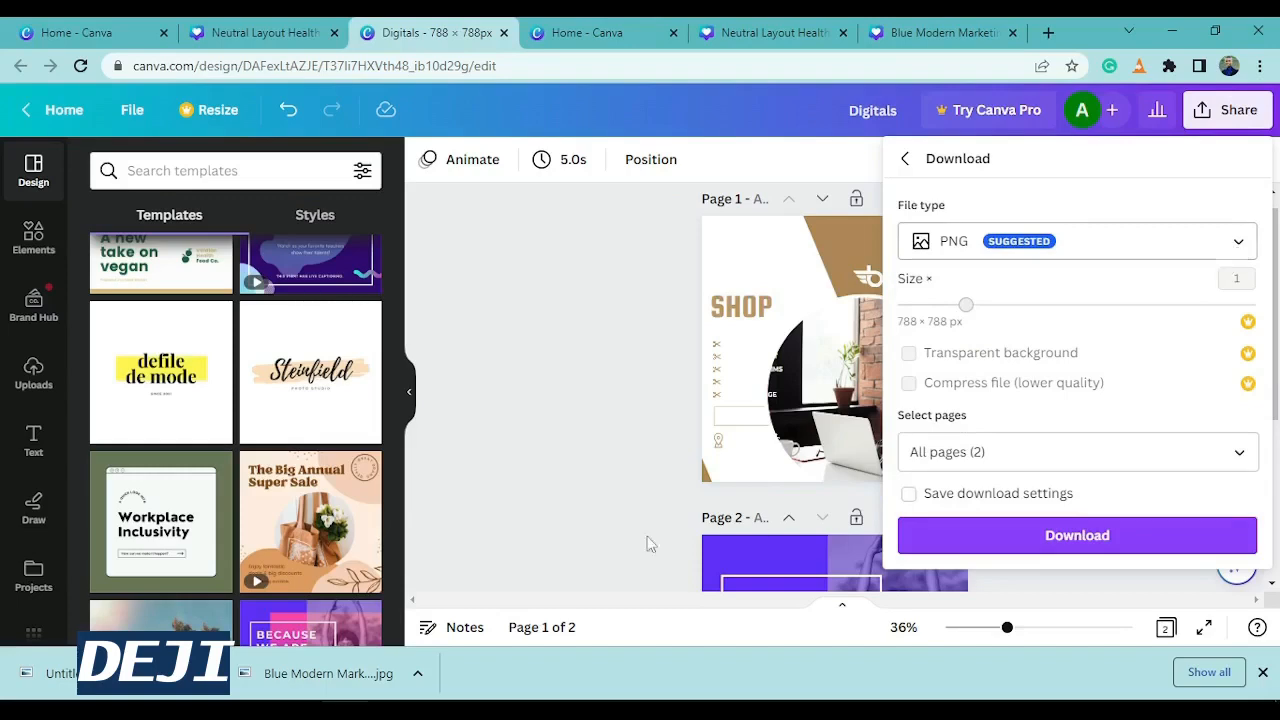
{"action": "left_click", "coordinate": [537, 509]}
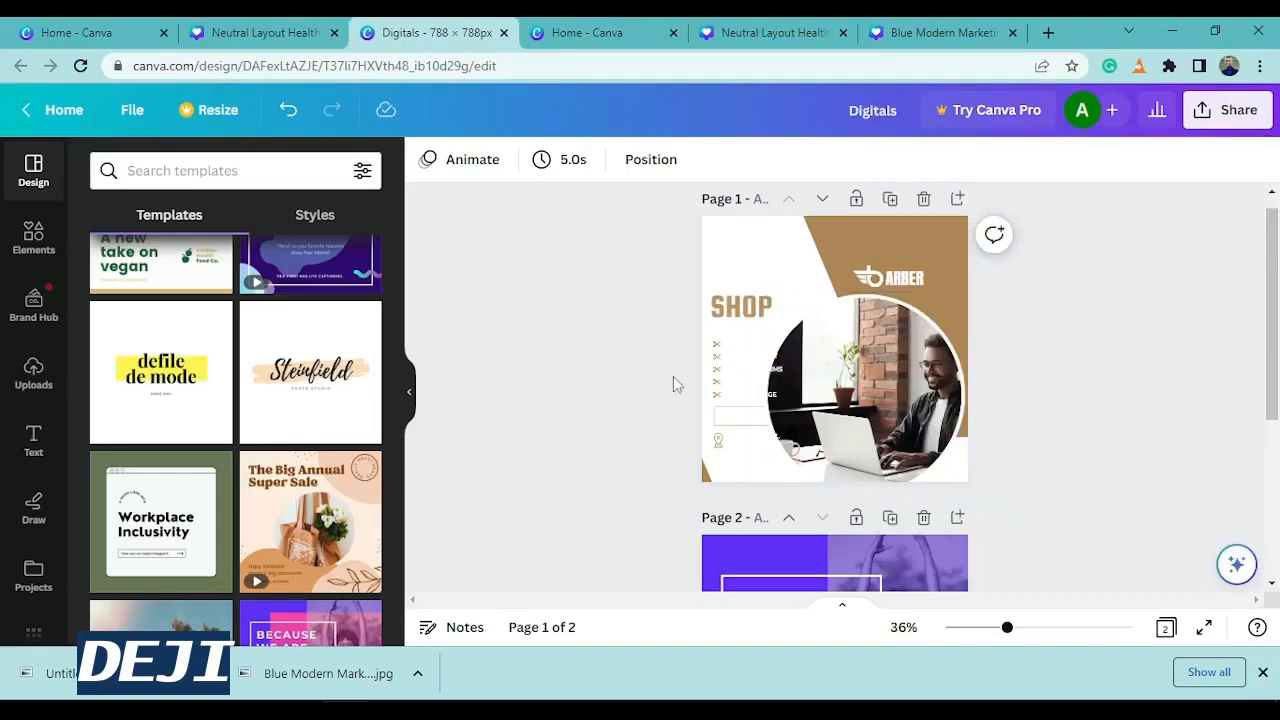
{"action": "left_click", "coordinate": [795, 384]}
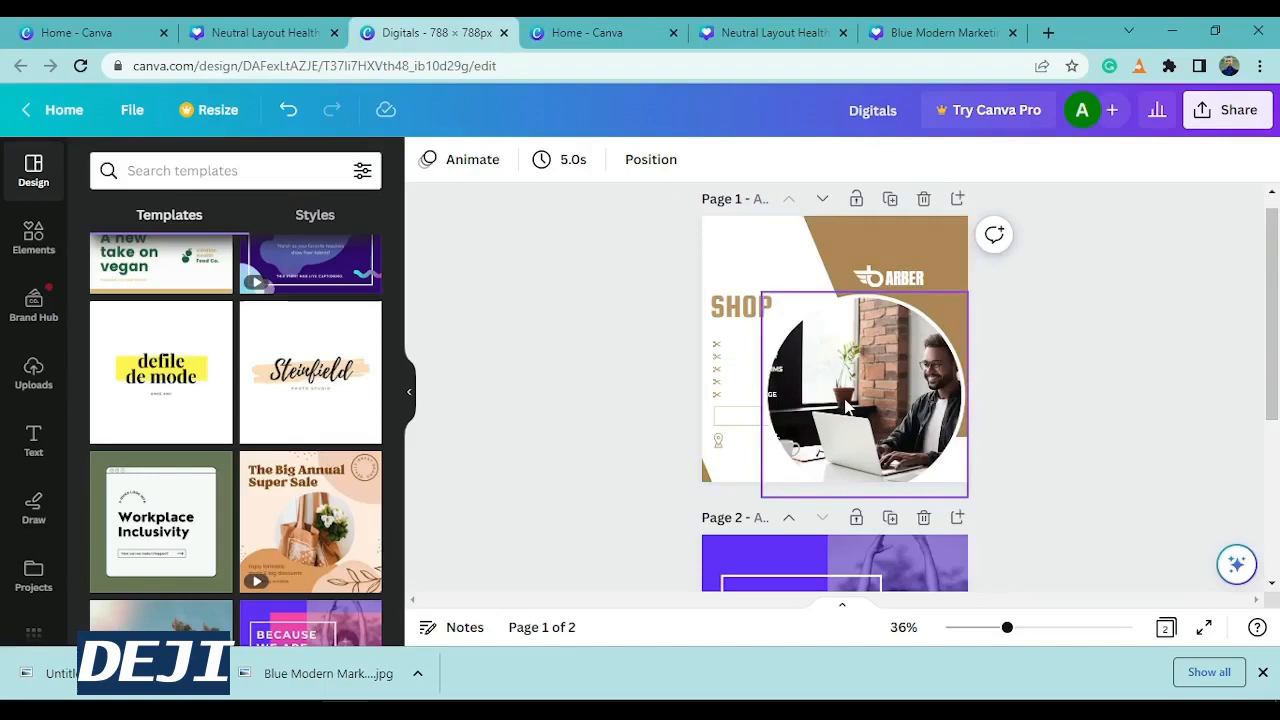
{"action": "left_click", "coordinate": [852, 323]}
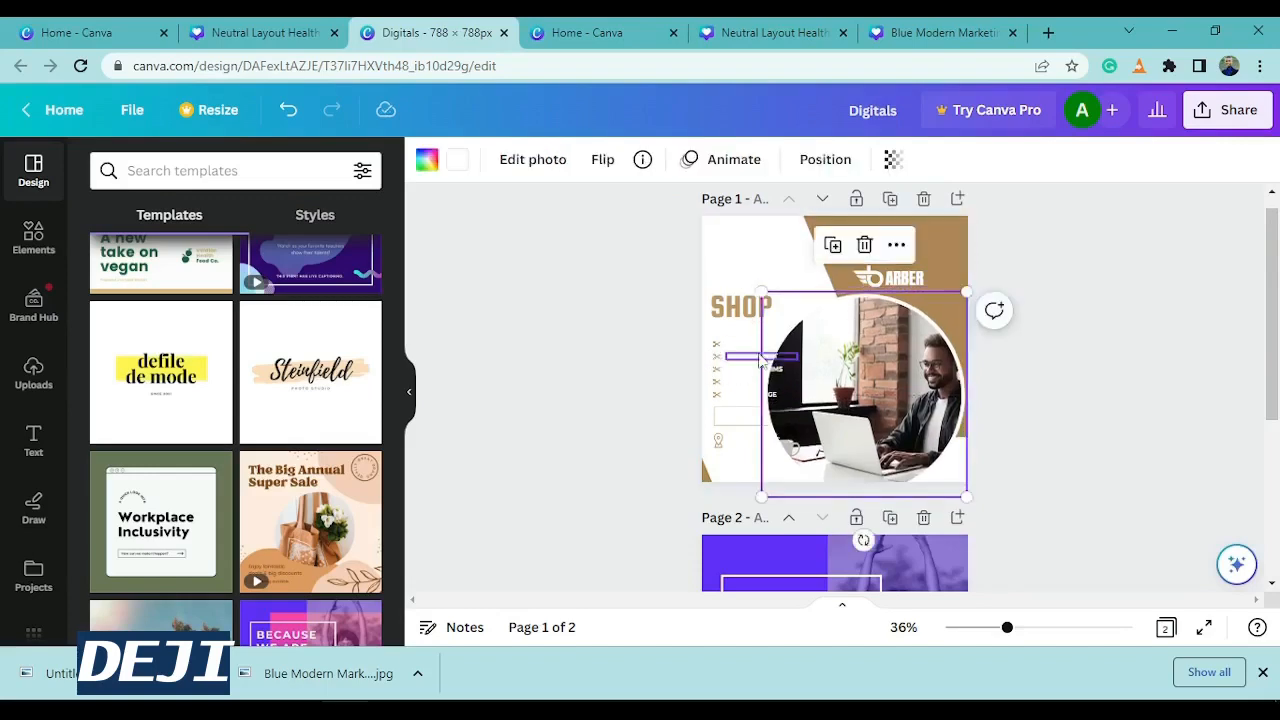
{"action": "left_click", "coordinate": [737, 362]}
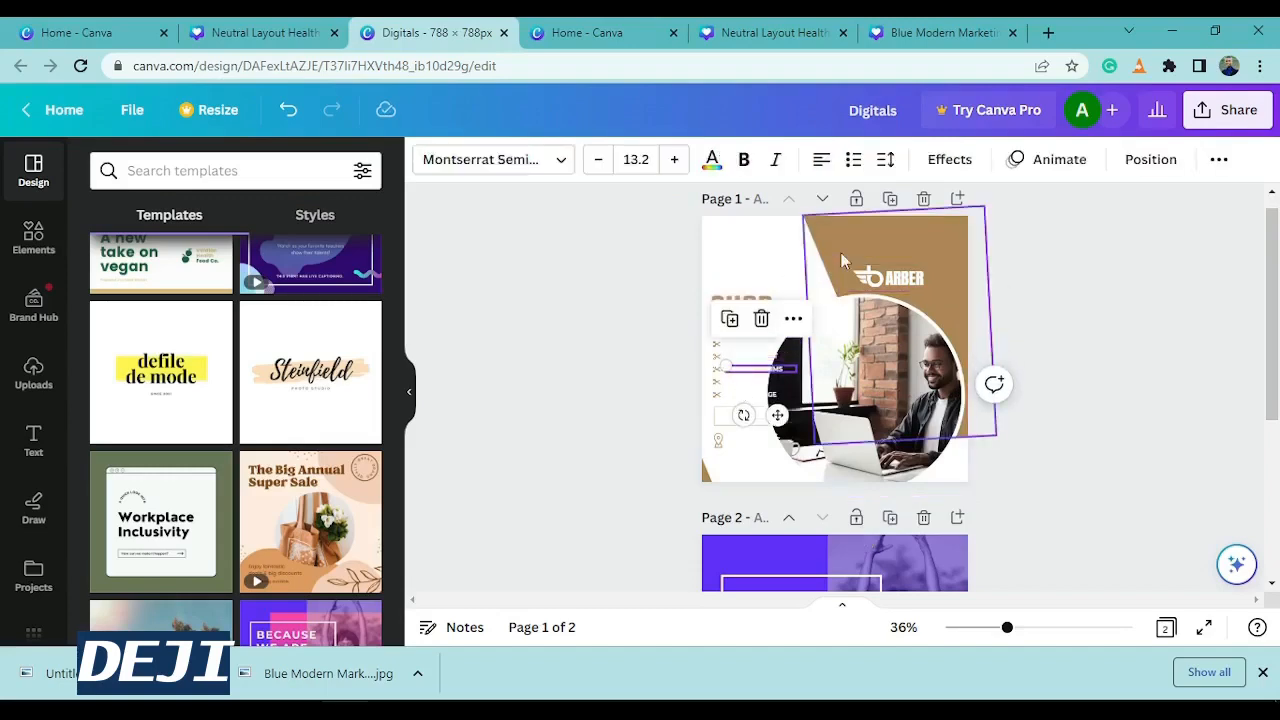
Step: Open the download settings for the two-page Digitals design
{"action": "left_click", "coordinate": [1231, 112]}
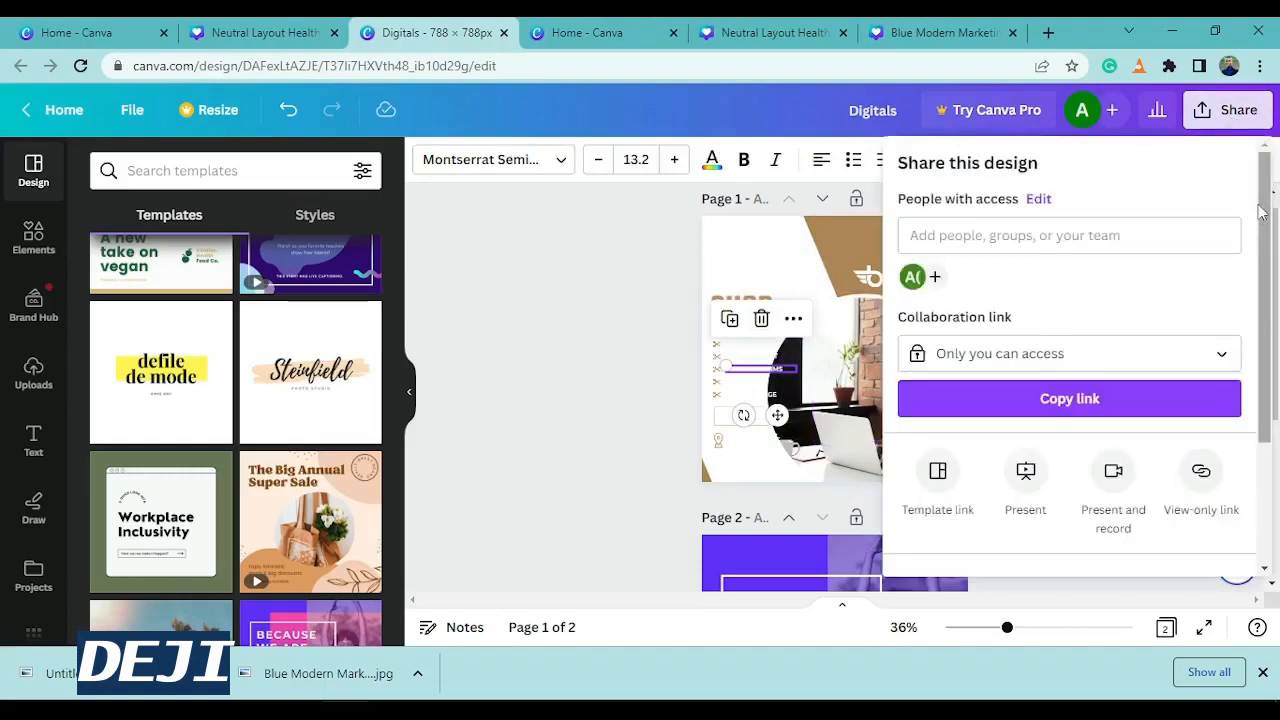
{"action": "scroll", "coordinate": [1268, 222], "scroll_direction": "down", "scroll_amount": 3}
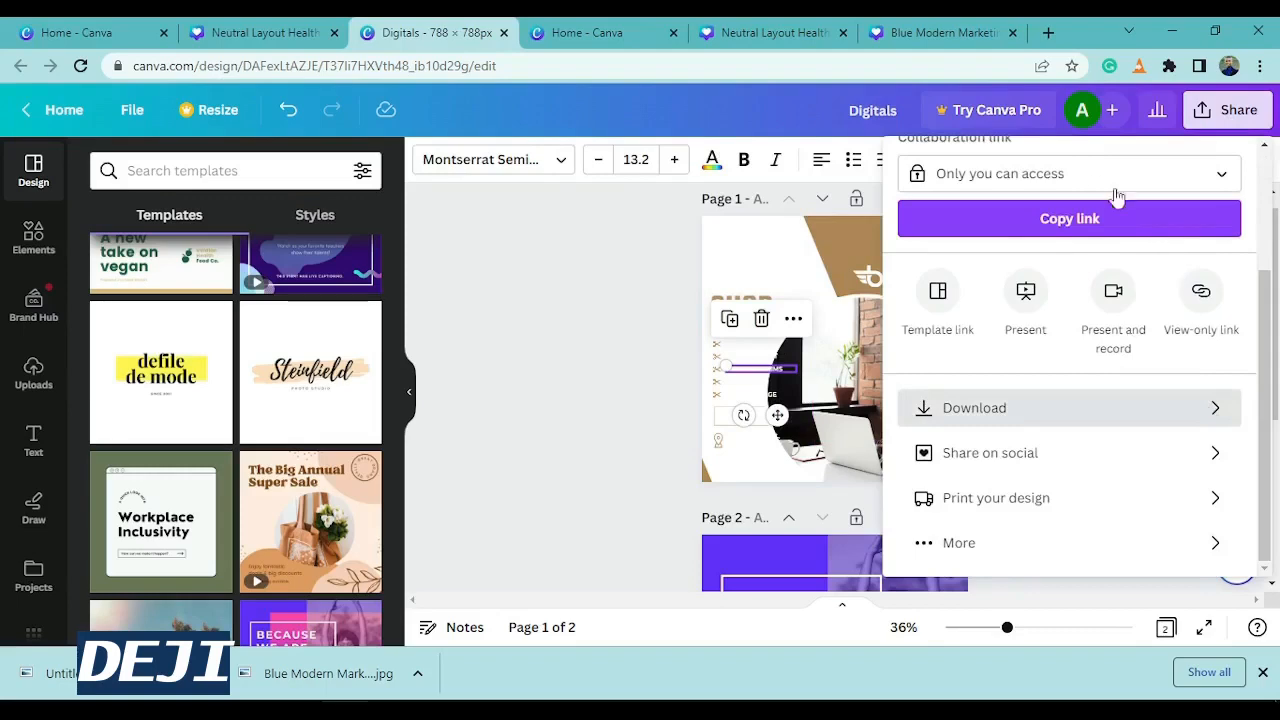
{"action": "left_click", "coordinate": [1188, 404]}
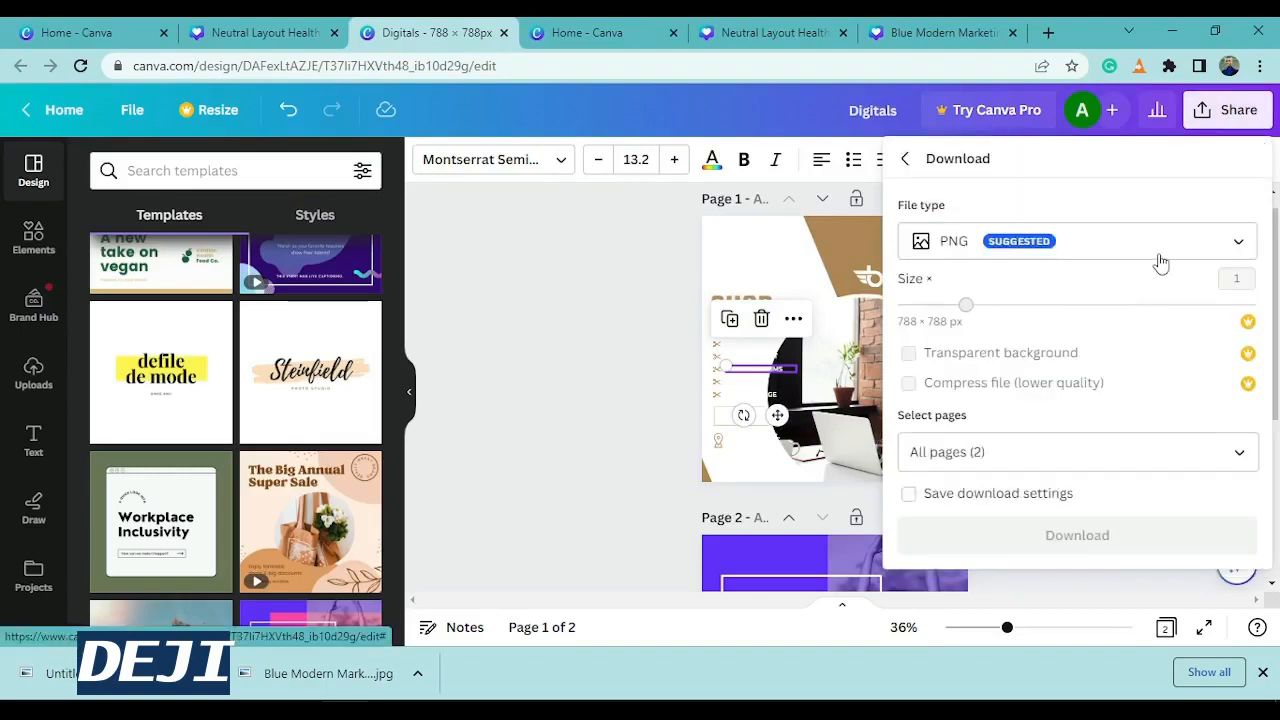